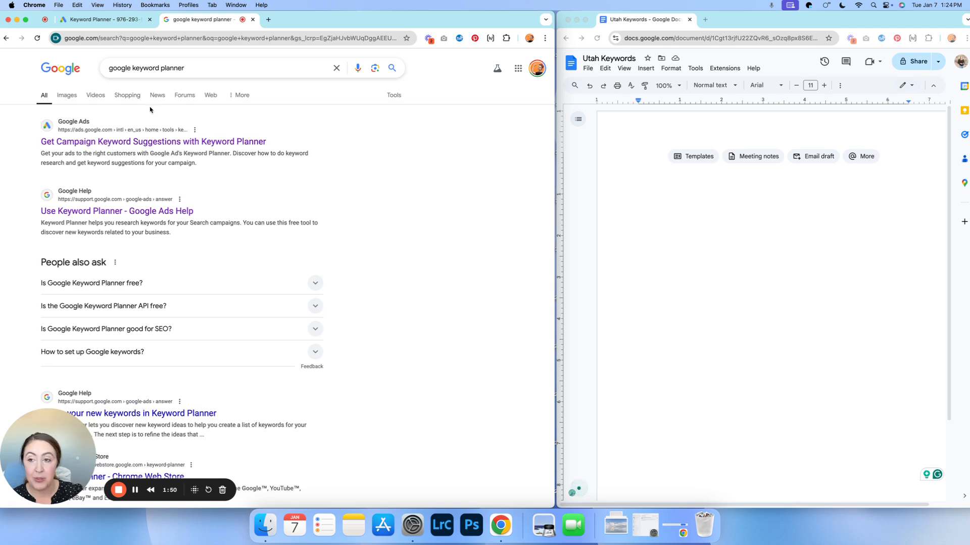
left_click(202, 65)
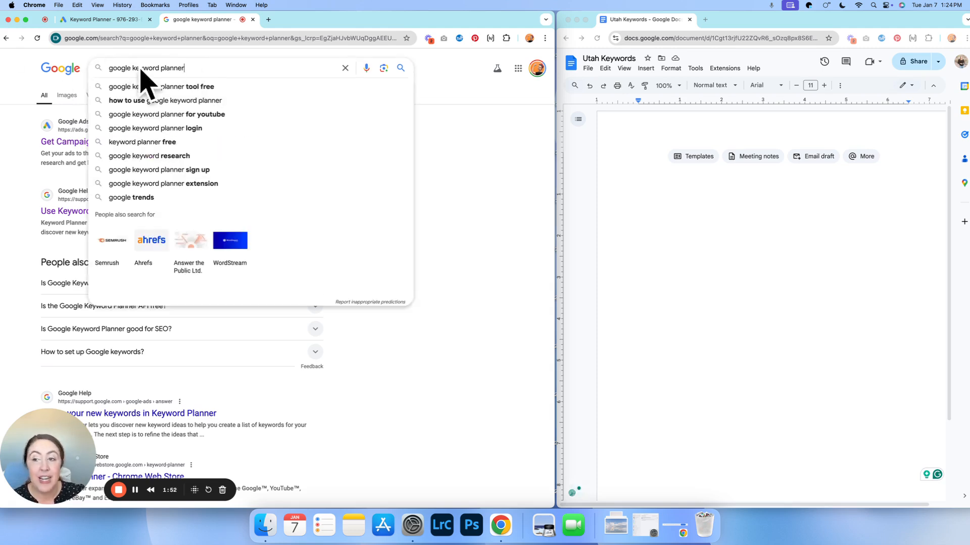
left_click(508, 165)
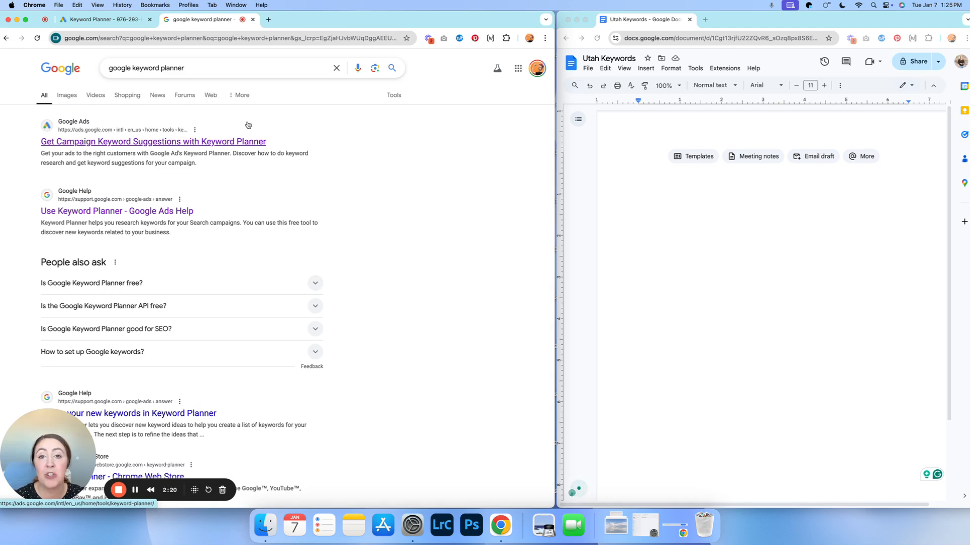
Start discovering new keywords in Keyword Planner and get results for "utah photographer".
left_click(117, 20)
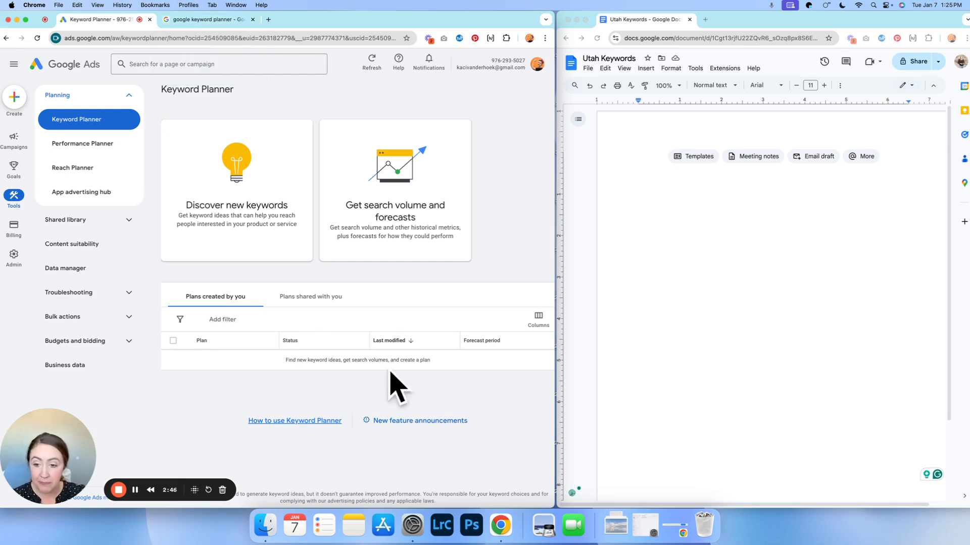
left_click(245, 200)
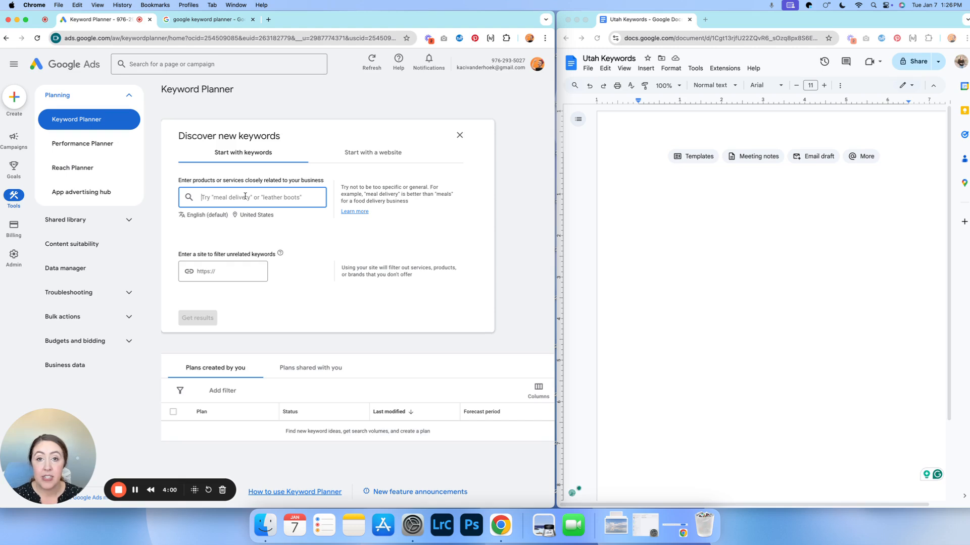
type("ut")
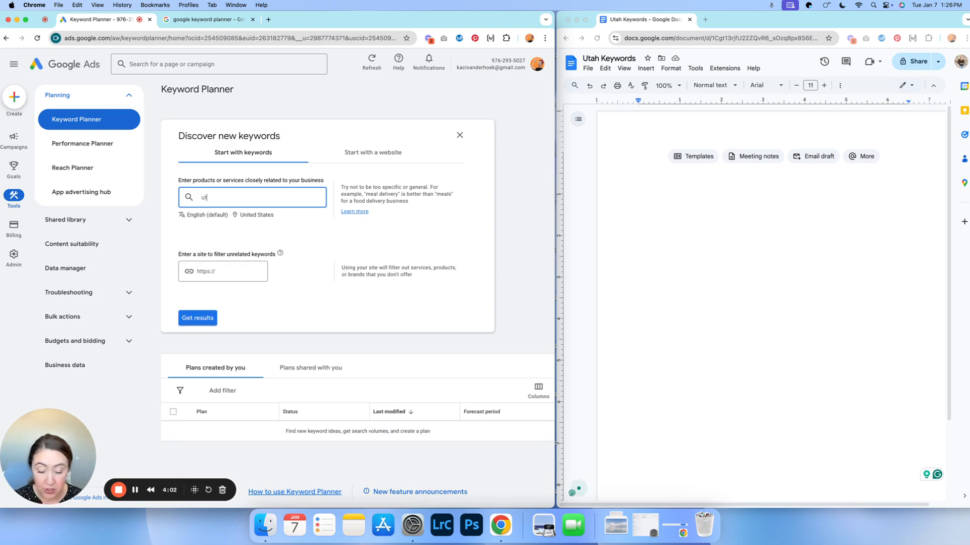
type("ah photogra")
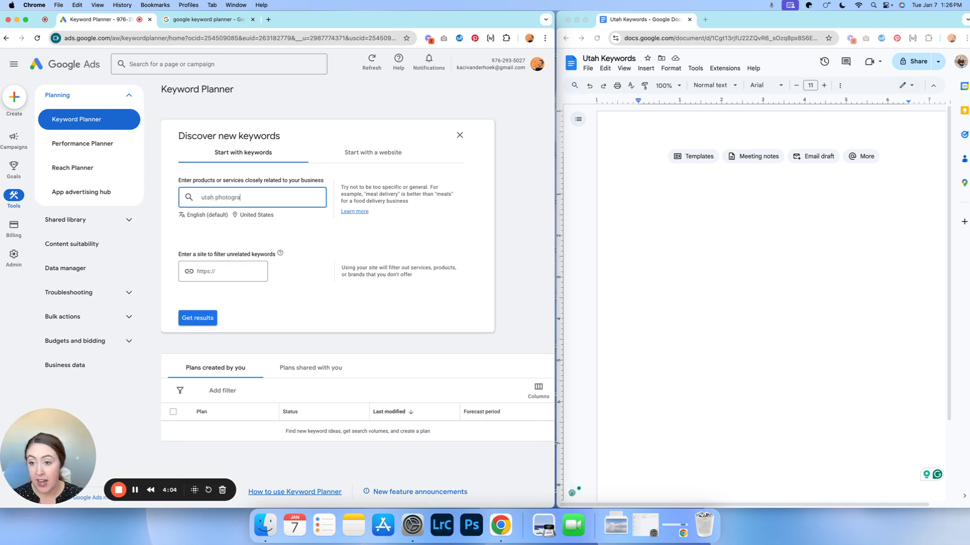
type("pher")
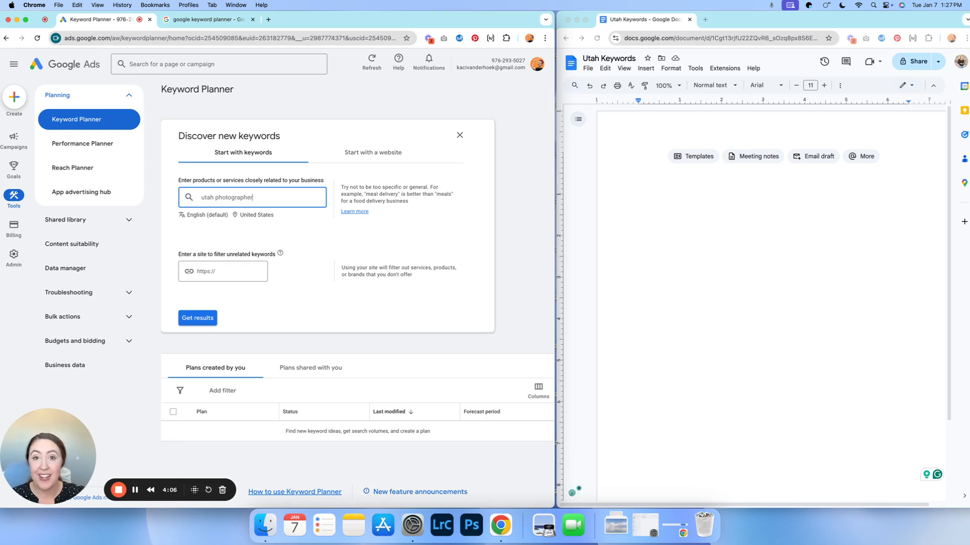
left_click(197, 321)
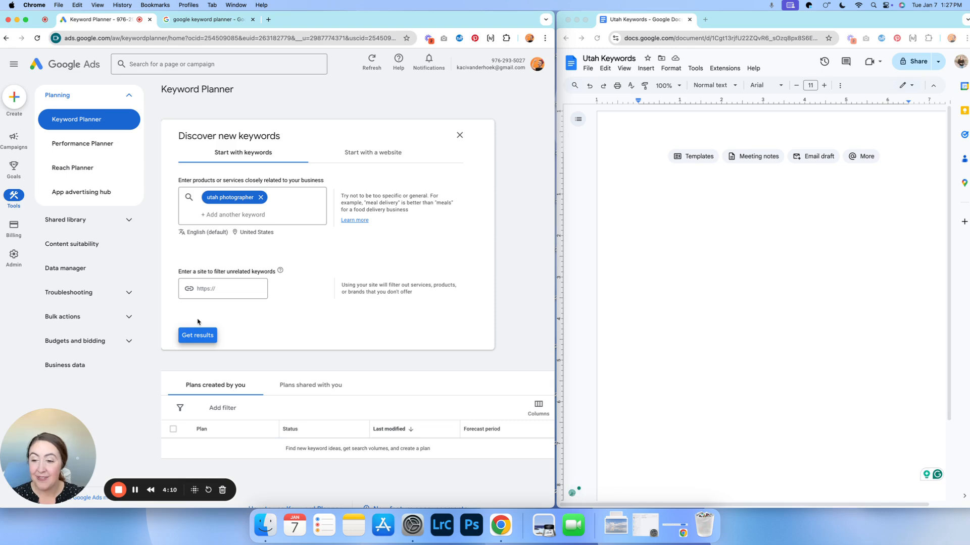
left_click(198, 336)
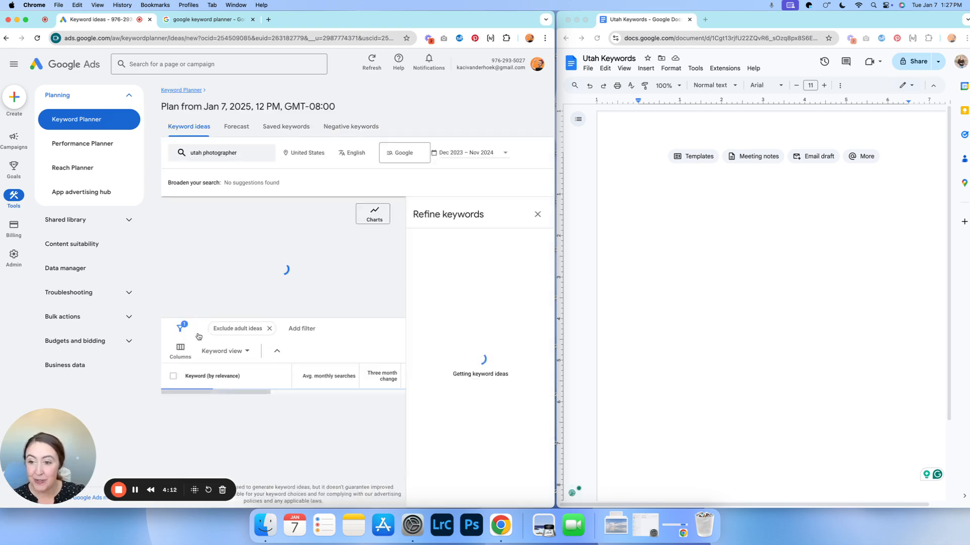
Close the Refine keywords pane and sort the keyword ideas by average monthly searches, highest first.
left_click(538, 222)
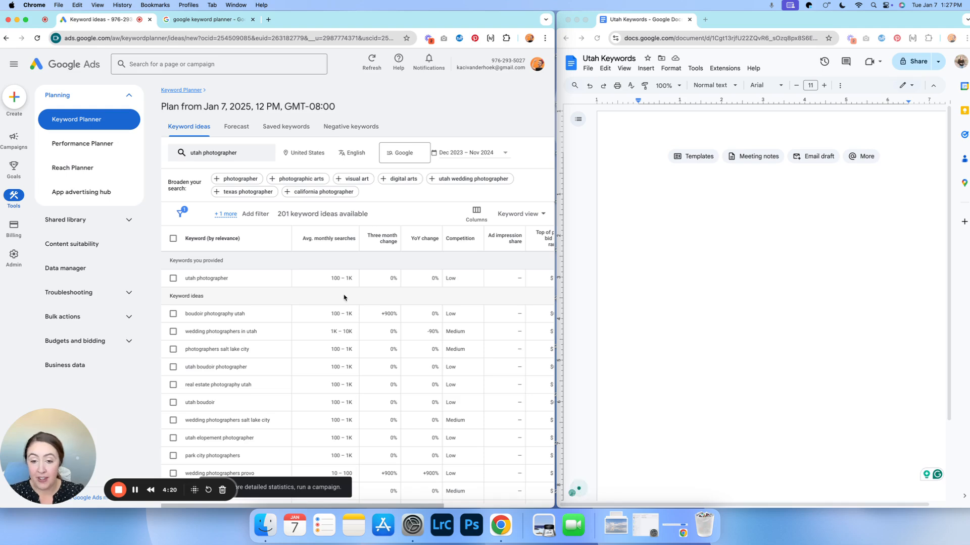
scroll(344, 297, "down", 1)
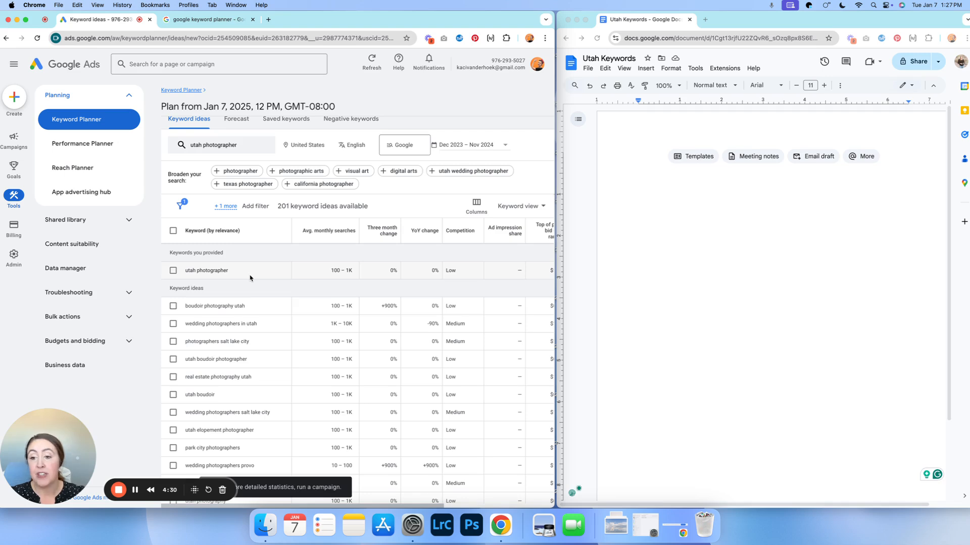
scroll(261, 279, "down", 1)
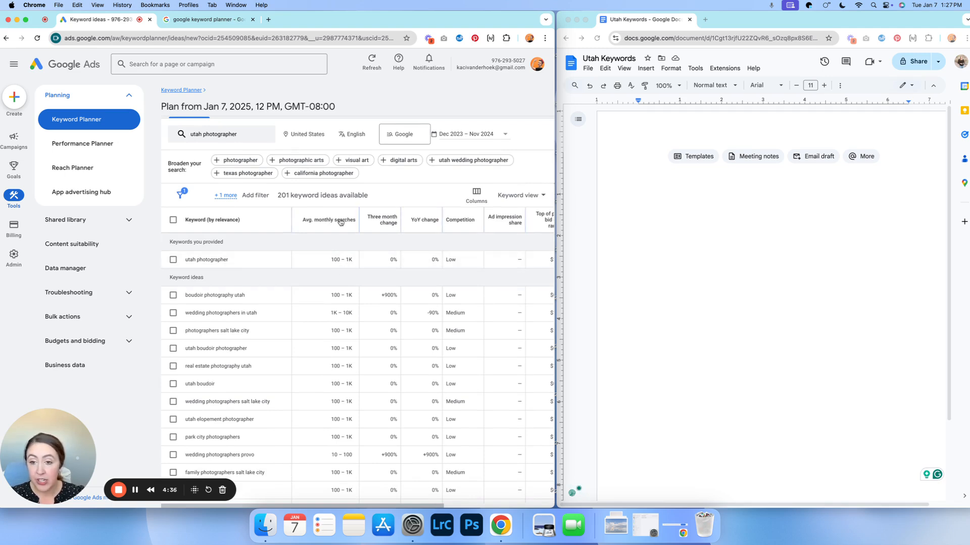
mouse_move(351, 225)
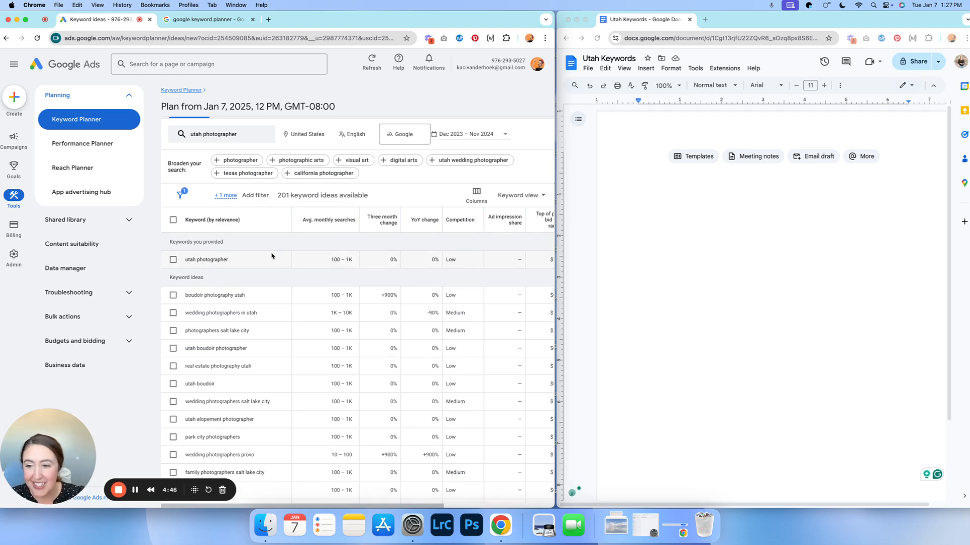
scroll(360, 266, "down", 2)
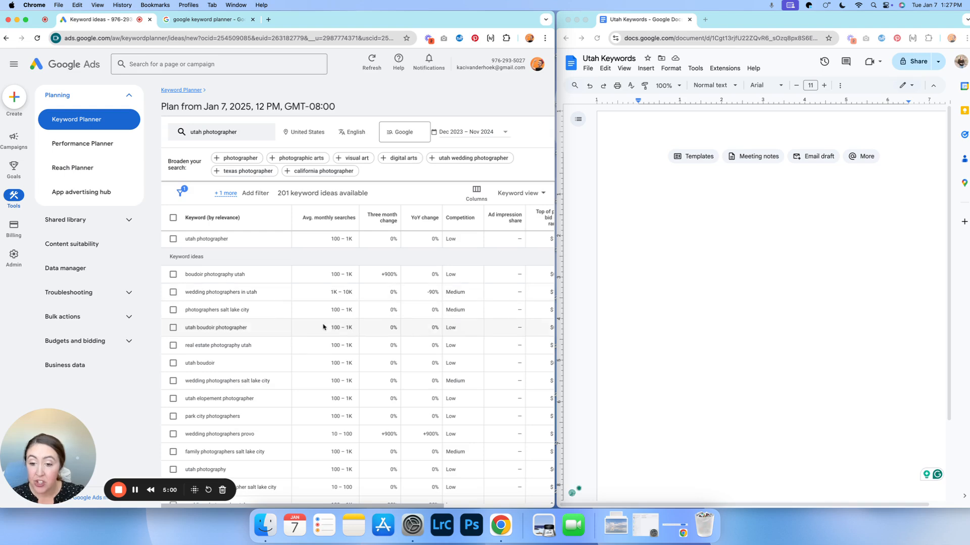
left_click(333, 221)
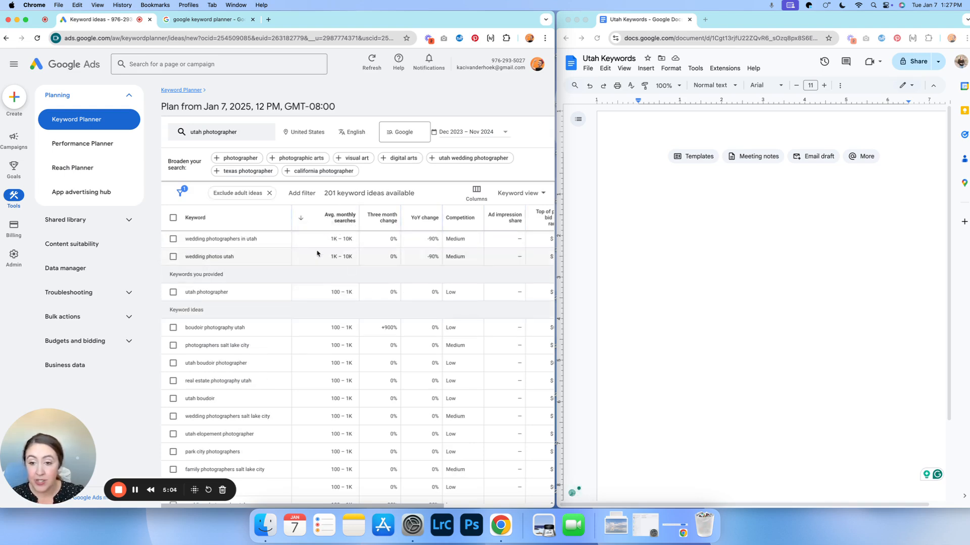
Examine the sorted keyword ideas by monthly search range for relevant Utah locations and photography specialties.
left_click_drag(352, 255, 185, 238)
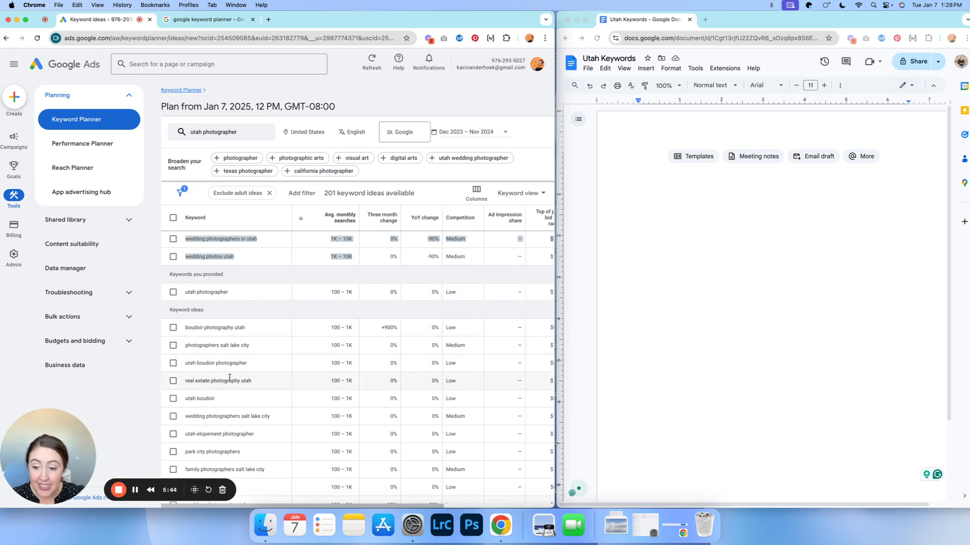
left_click_drag(254, 434, 198, 434)
scroll(230, 437, "down", 5)
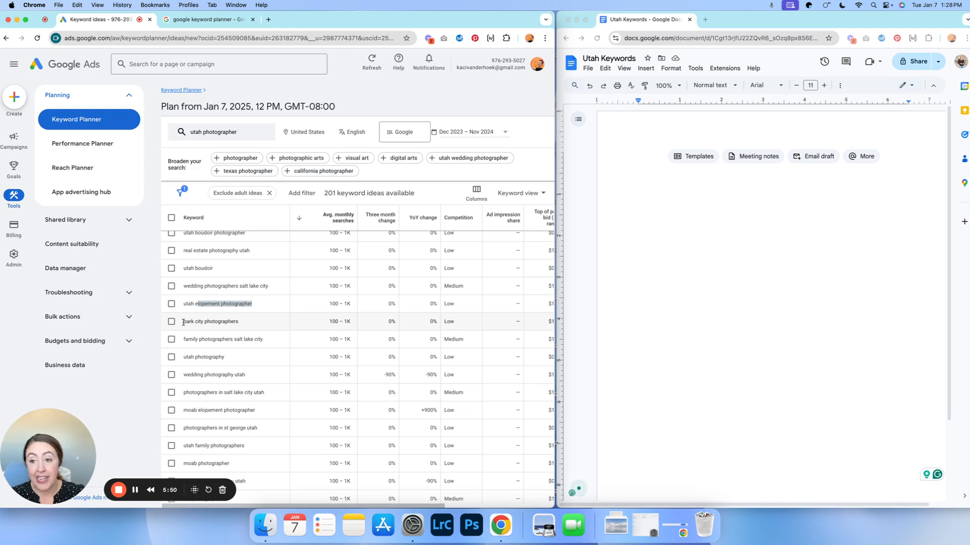
left_click(188, 327)
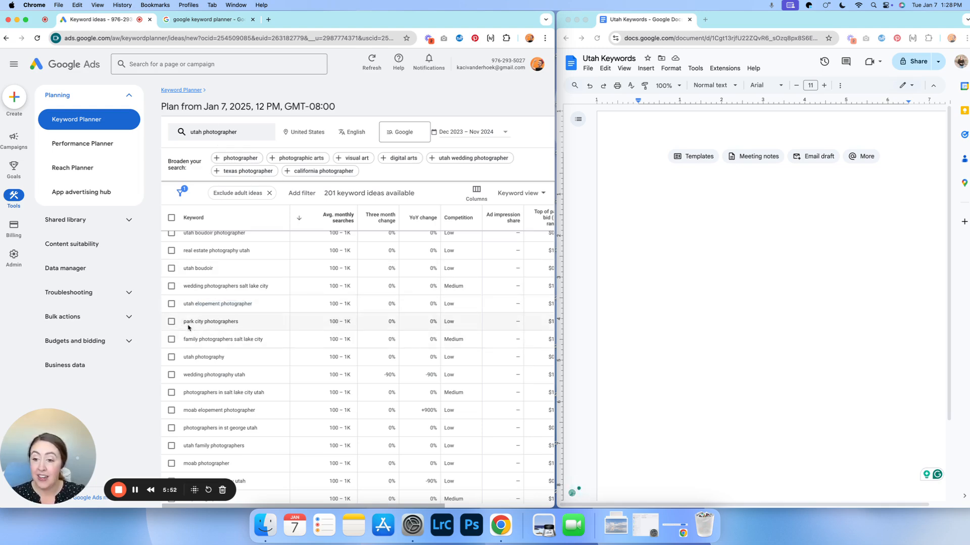
left_click_drag(183, 322, 239, 321)
scroll(193, 348, "down", 2)
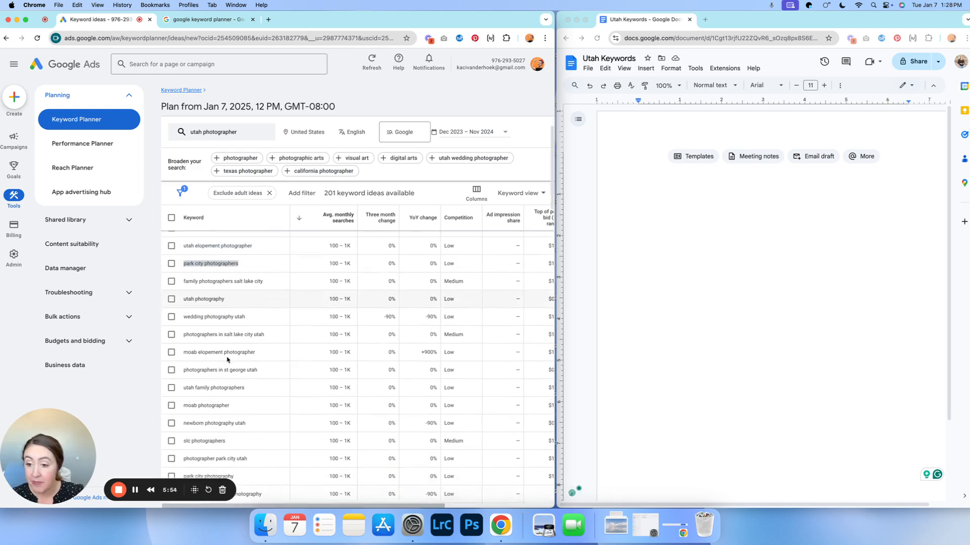
scroll(245, 394, "down", 3)
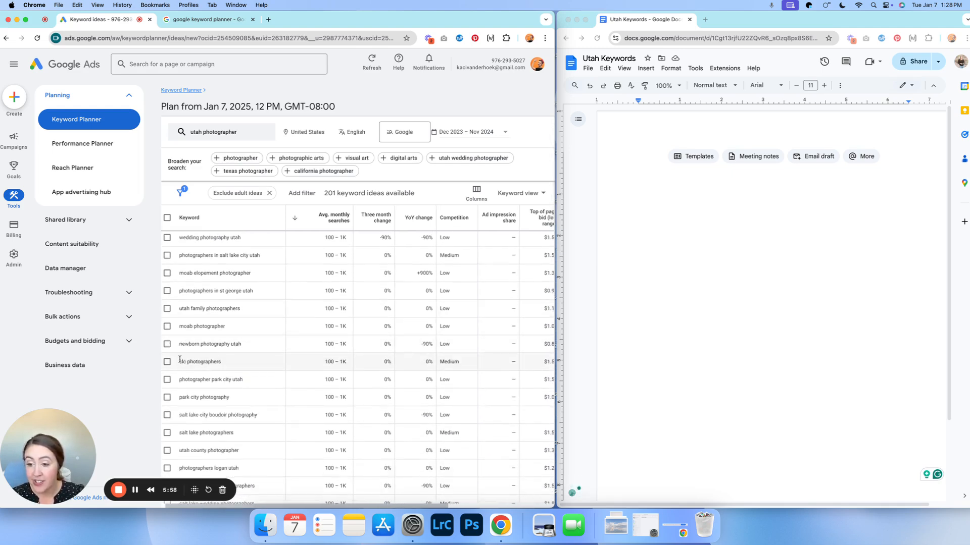
scroll(241, 370, "down", 6)
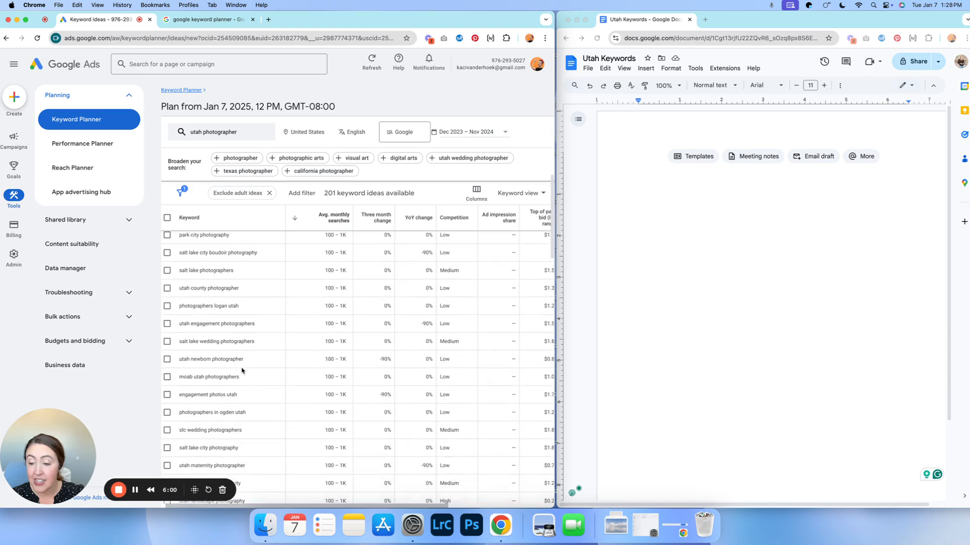
scroll(212, 283, "up", 3)
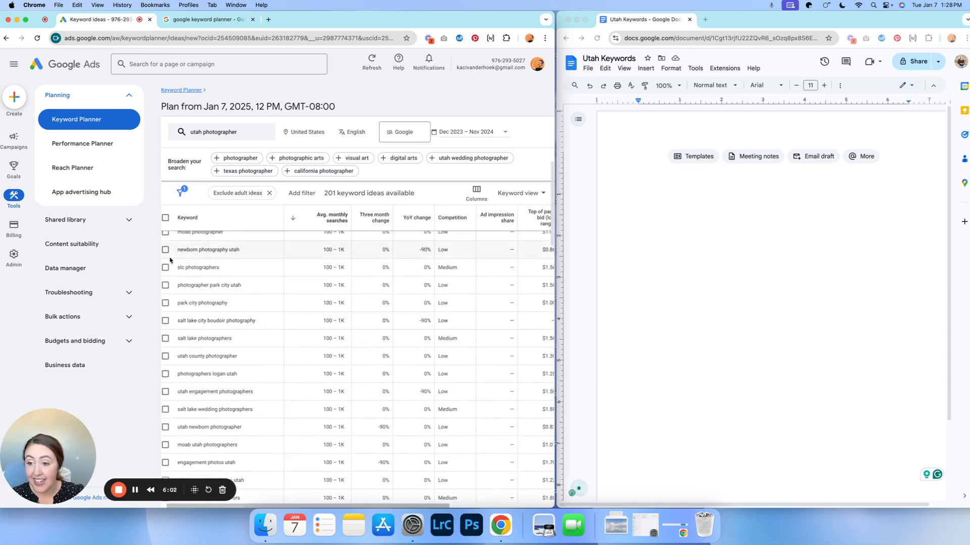
scroll(250, 354, "down", 3)
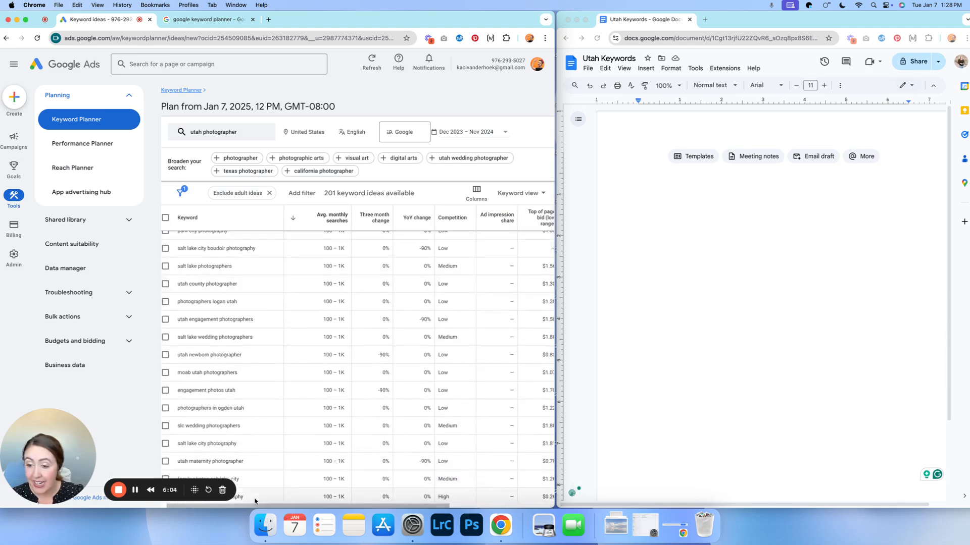
scroll(230, 443, "down", 9)
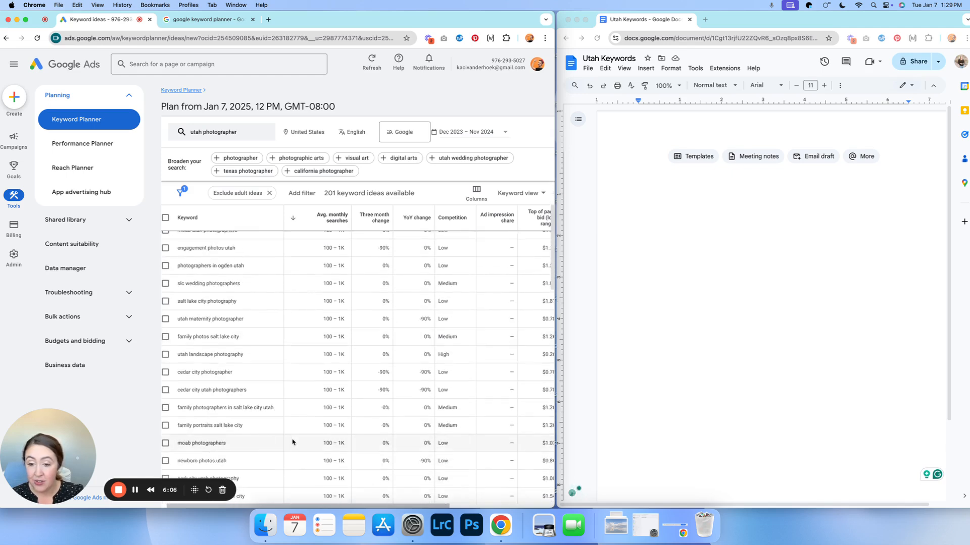
scroll(293, 441, "down", 10)
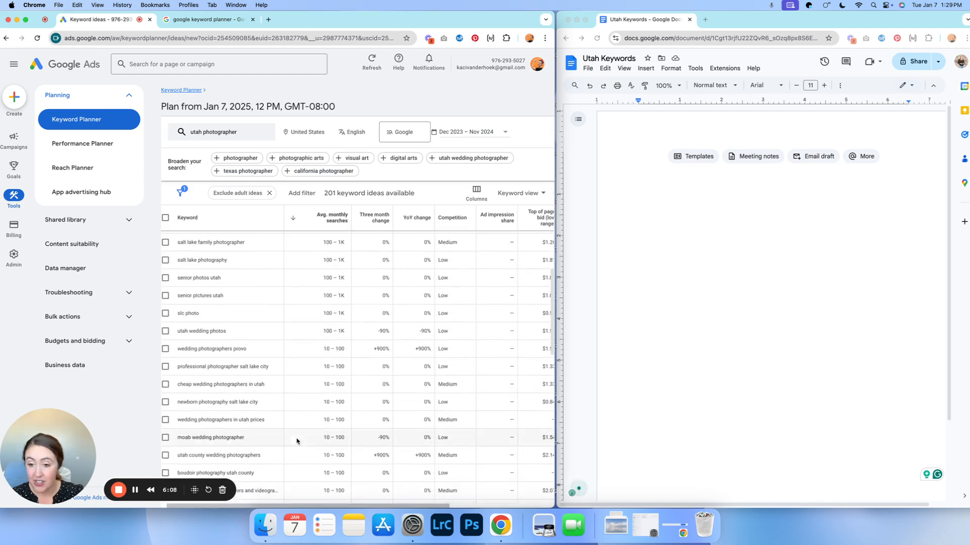
left_click_drag(352, 316, 177, 243)
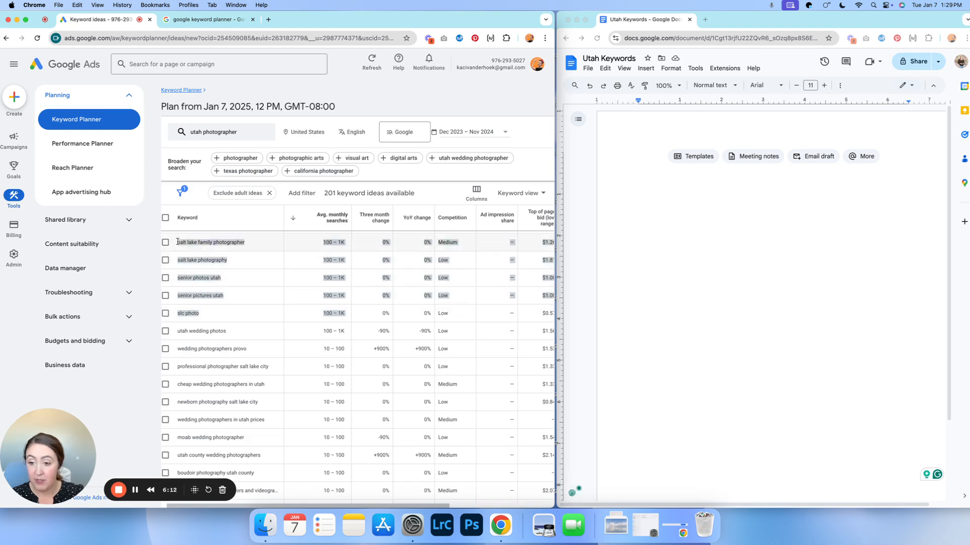
scroll(348, 310, "up", 2)
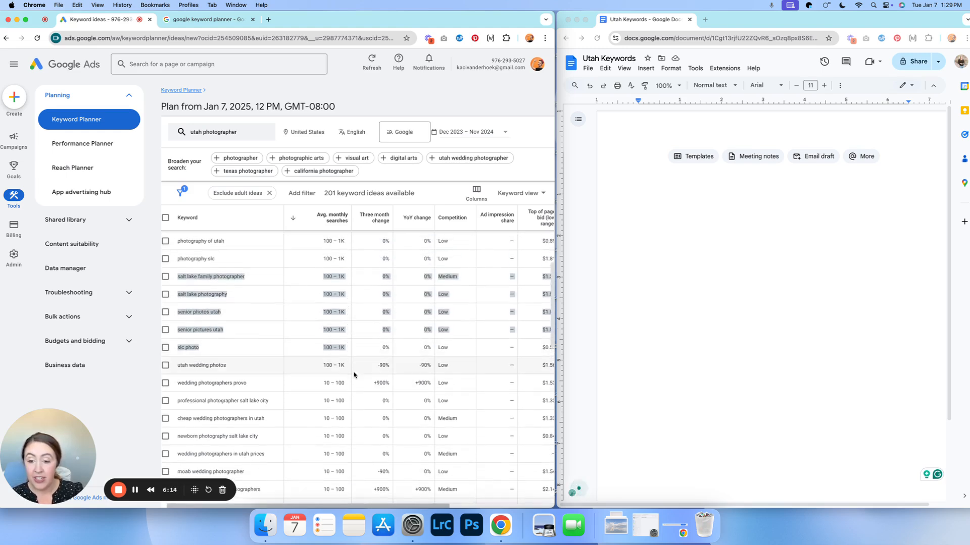
left_click_drag(354, 375, 398, 399)
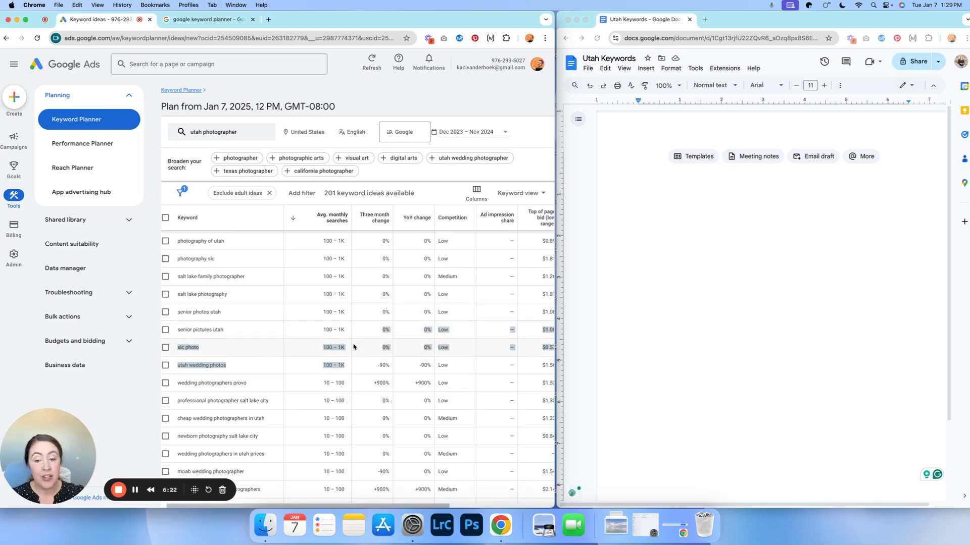
Review the competition levels of the highest-volume keyword ideas, including "boudoir photography utah" and "utah photographer".
scroll(354, 347, "up", 5)
scroll(354, 347, "up", 5)
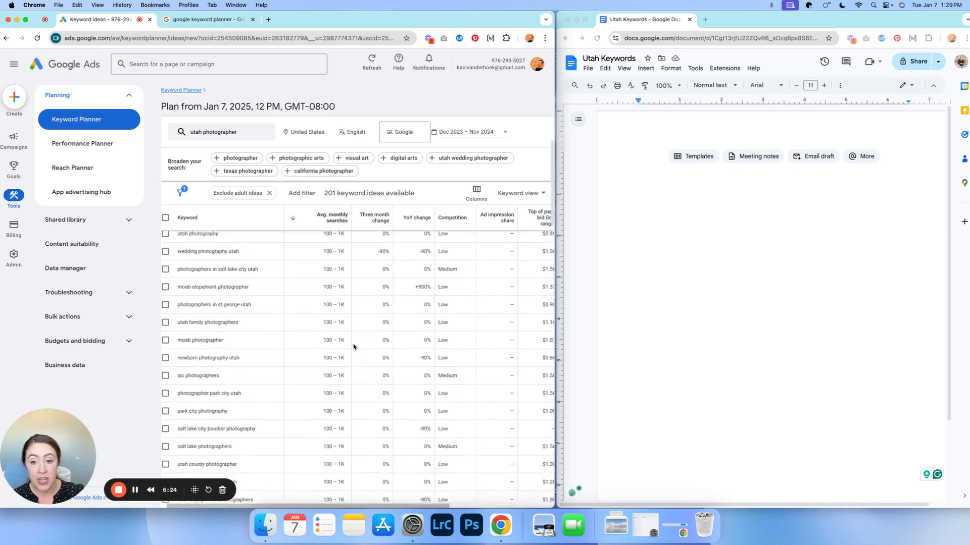
scroll(354, 346, "up", 3)
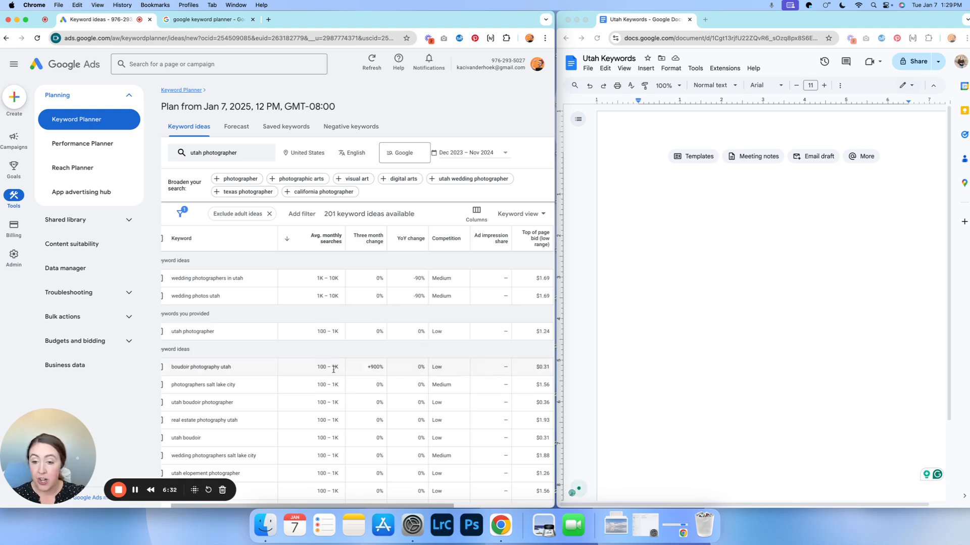
scroll(333, 374, "left", 2)
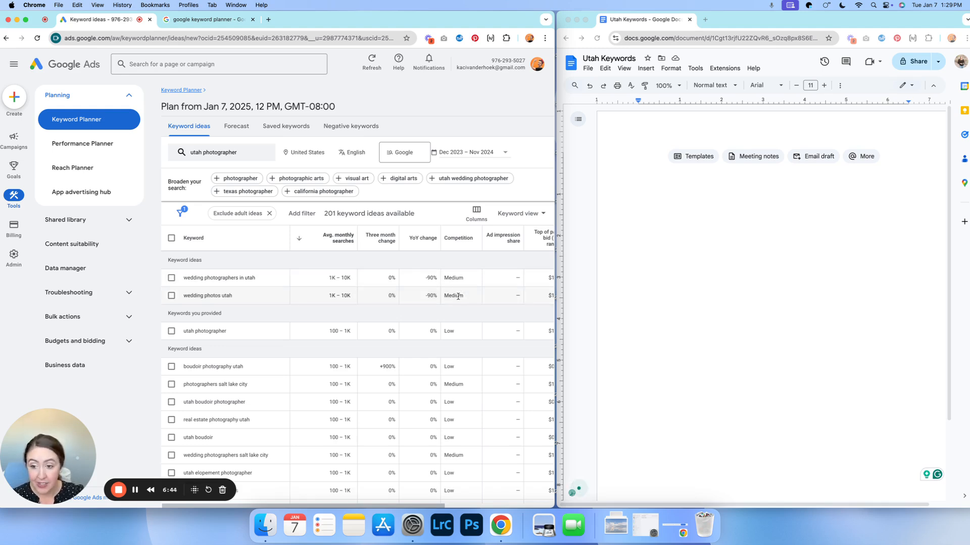
scroll(474, 318, "down", 3)
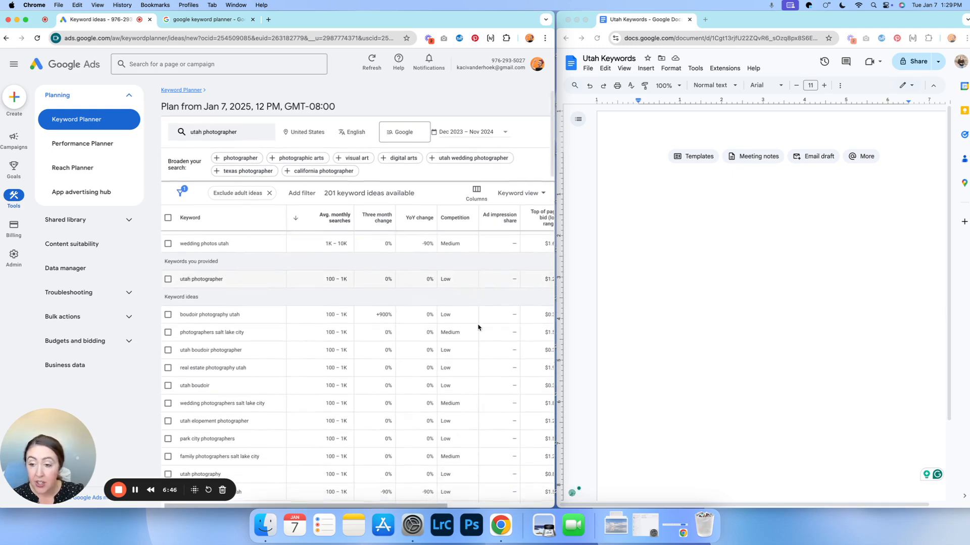
left_click_drag(455, 318, 201, 315)
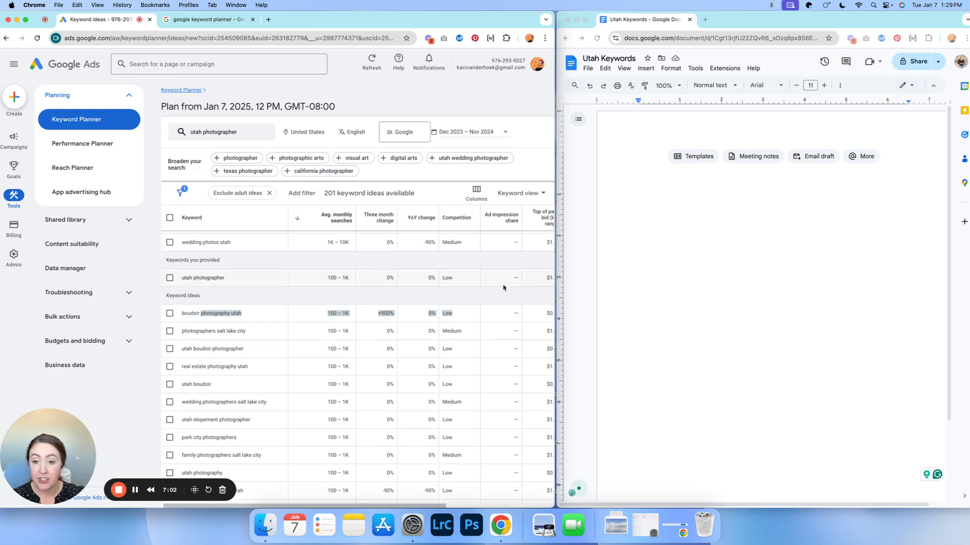
scroll(333, 252, "up", 1)
scroll(334, 252, "up", 1)
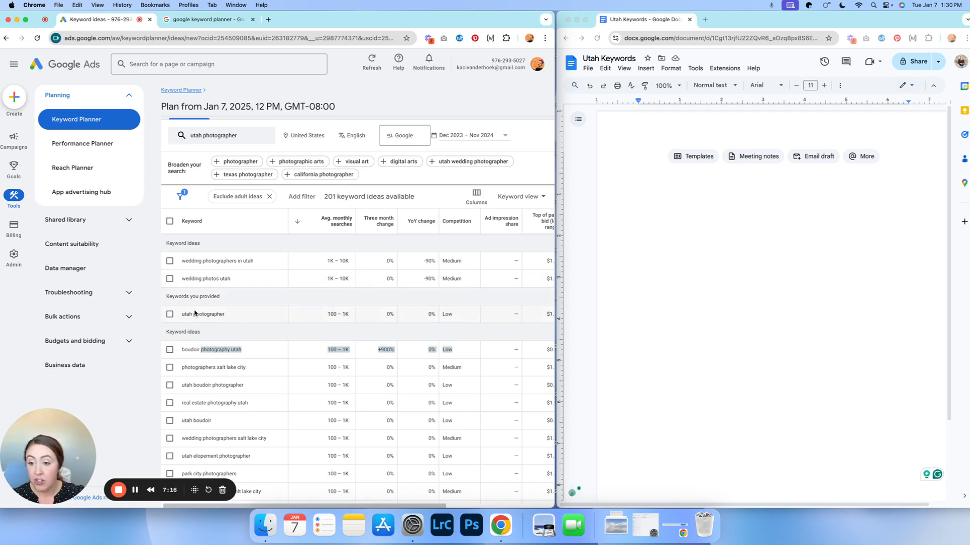
left_click_drag(226, 316, 176, 318)
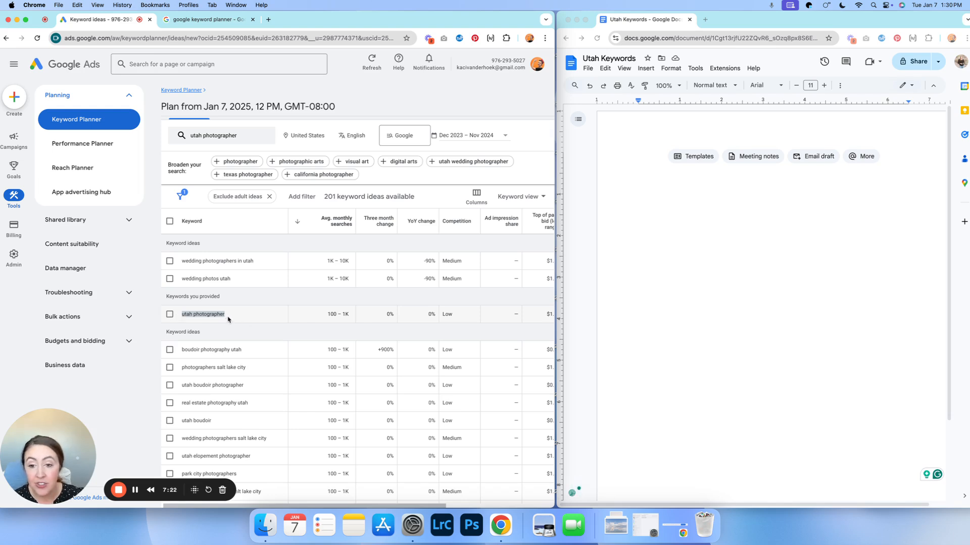
Copy the keyword idea "wedding photographers in utah" into the first line of the Utah Keywords document.
left_click_drag(455, 315, 441, 316)
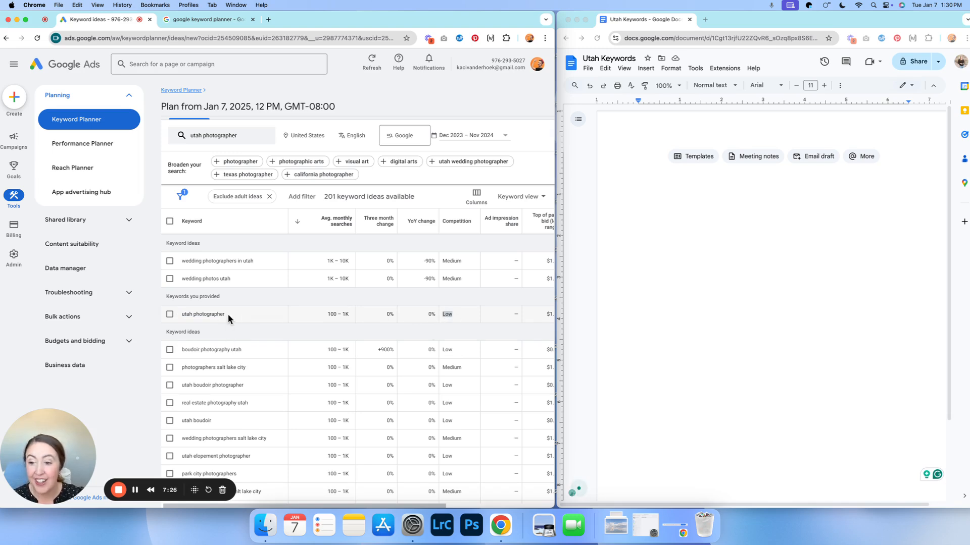
left_click_drag(226, 317, 183, 317)
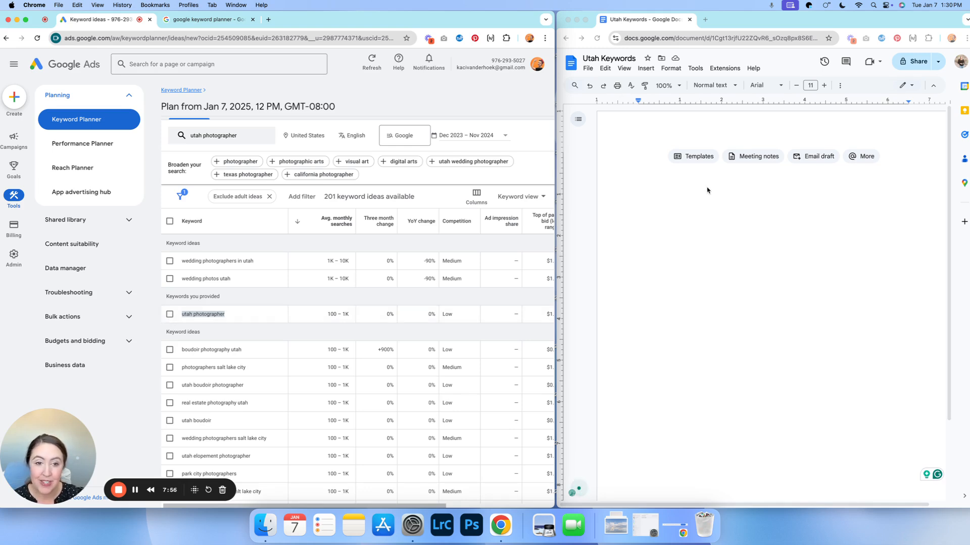
left_click(646, 173)
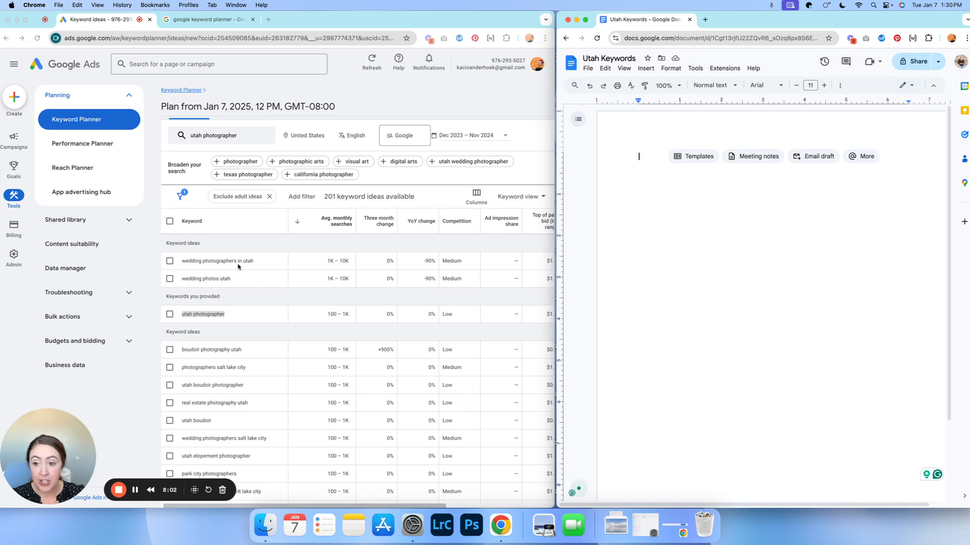
left_click(257, 263)
left_click_drag(182, 262, 254, 262)
key("super+c")
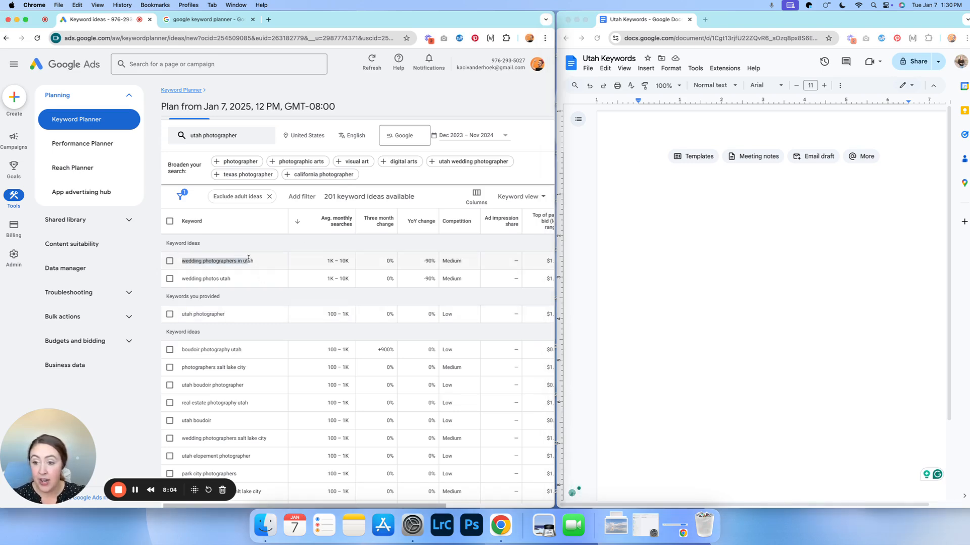
left_click(628, 147)
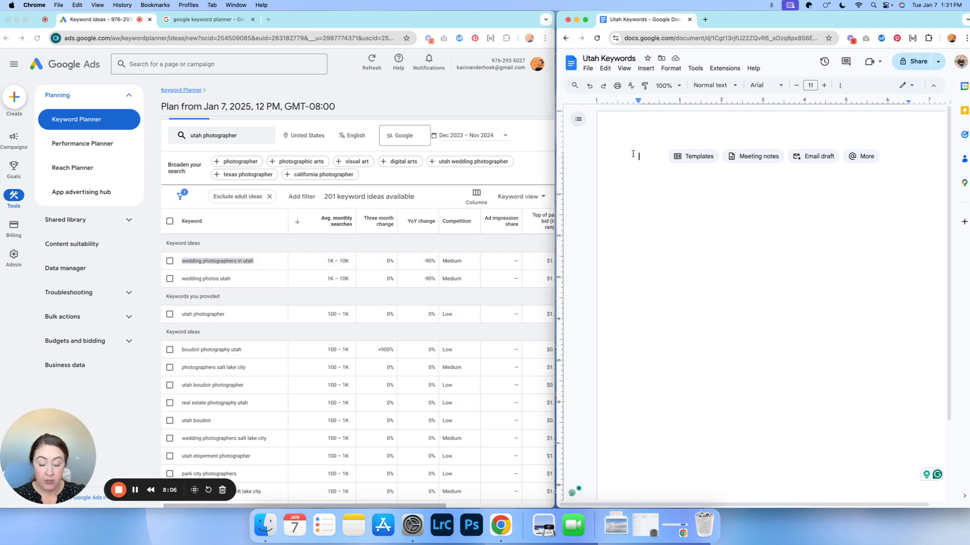
key("super+v")
Copy the keyword "wedding photos utah" onto the document's first line, separated from the existing keyword by a hyphen.
left_click(233, 281)
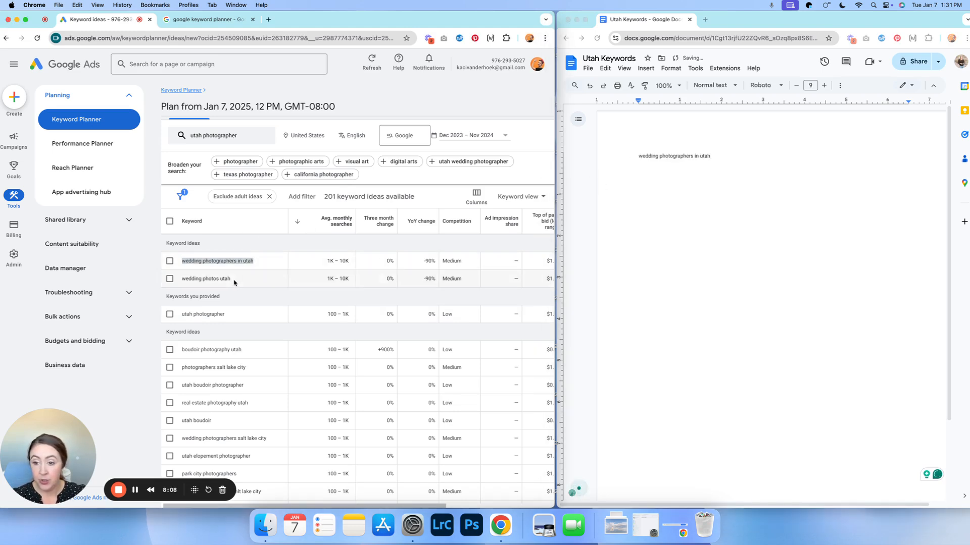
left_click_drag(234, 281, 182, 281)
key("super+c")
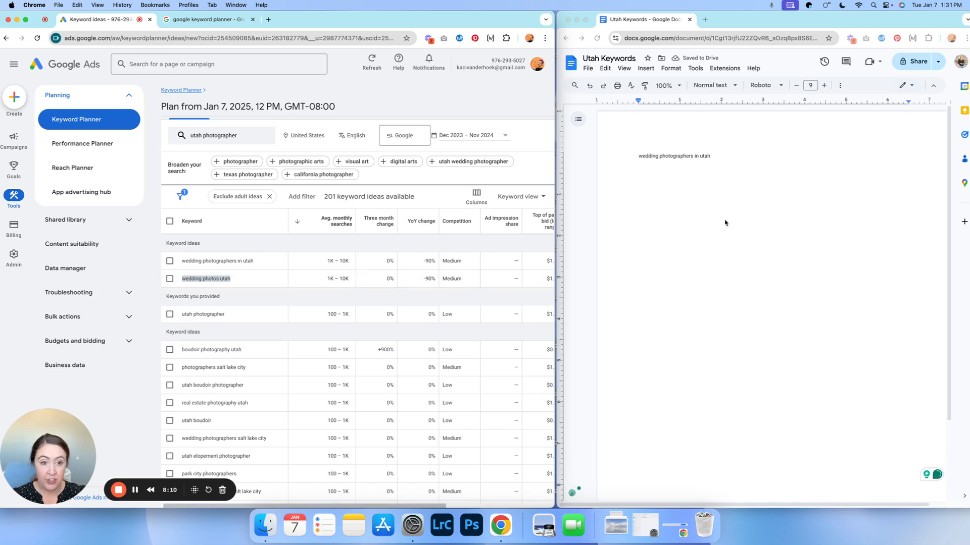
left_click(723, 157)
type("-")
key("super+v")
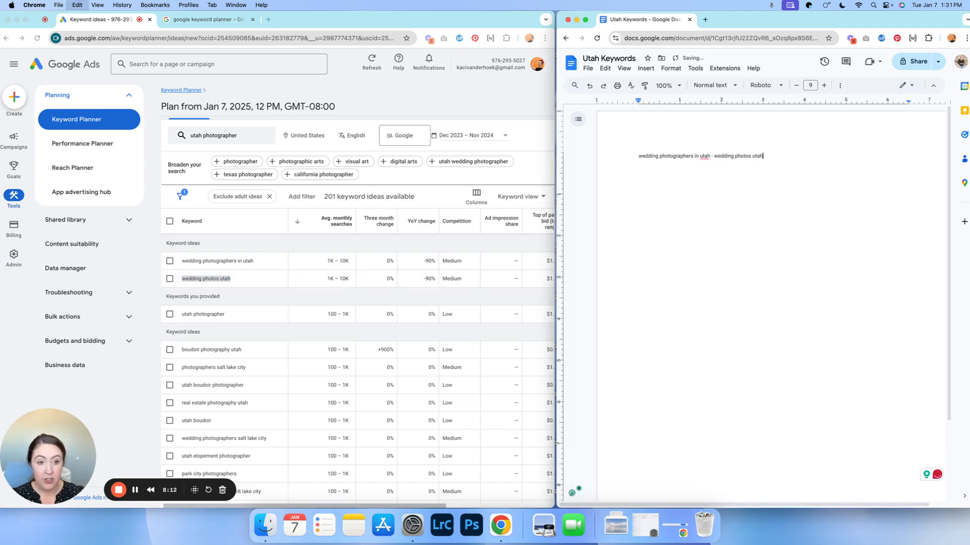
Copy the keyword "boudoir photography utah" onto a new line of the Utah Keywords document.
scroll(361, 291, "down", 1)
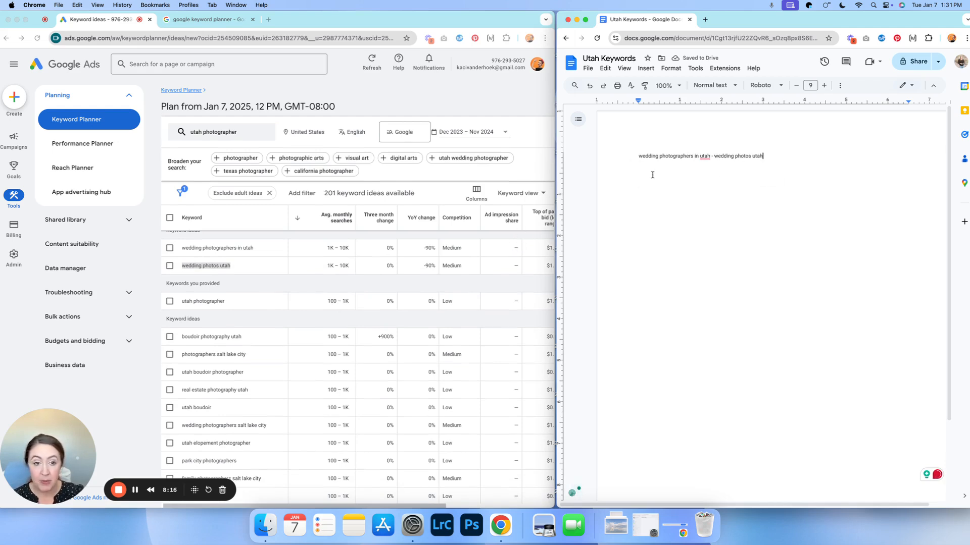
left_click(229, 339)
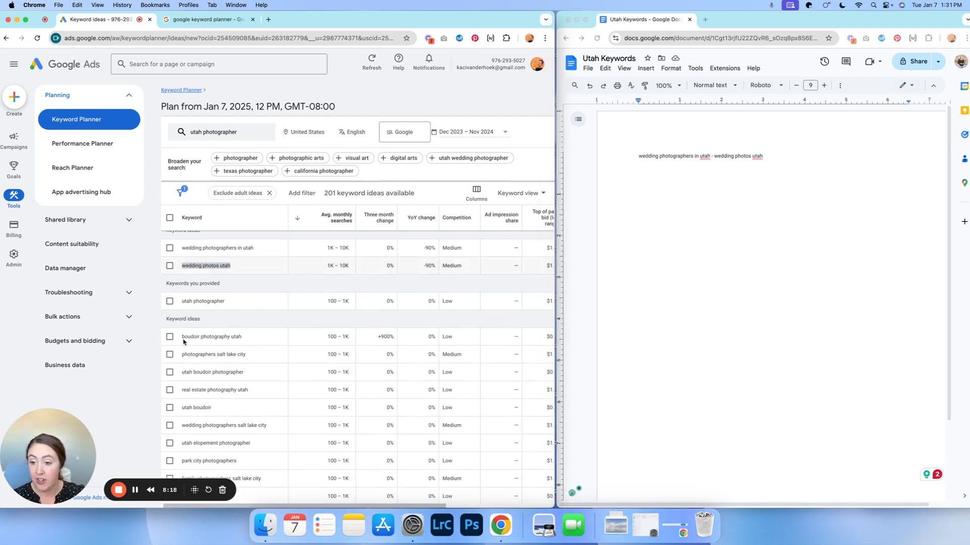
left_click_drag(182, 337, 248, 337)
key("super+c")
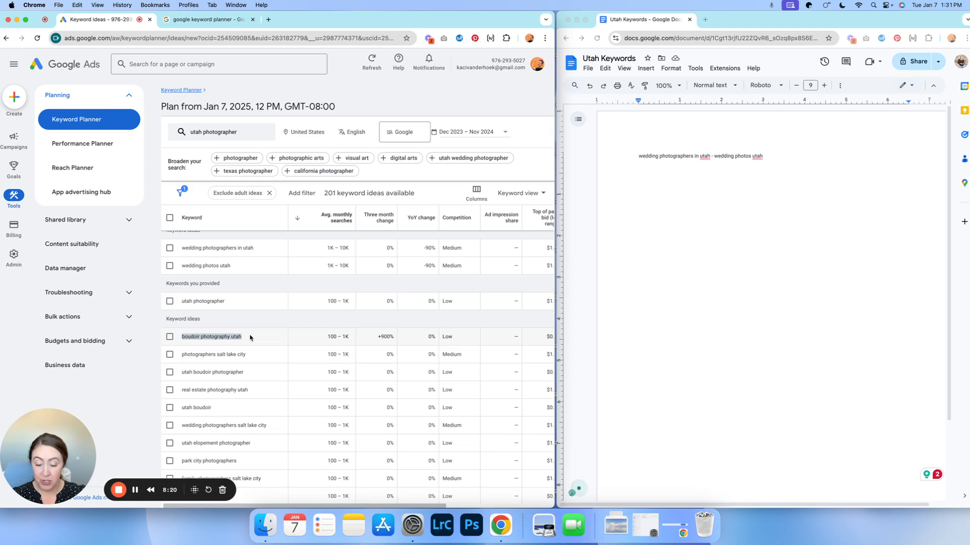
left_click(771, 158)
key("Return")
key("super+v")
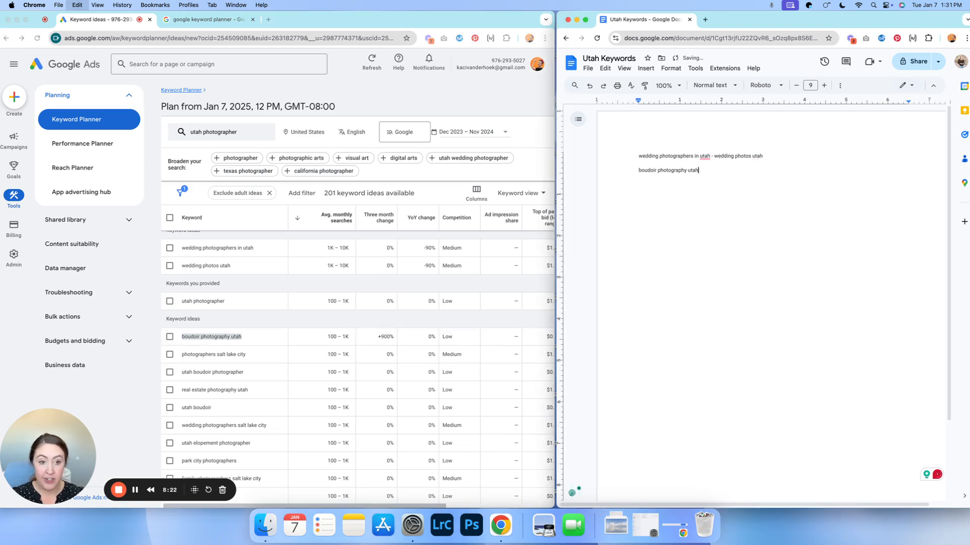
Copy the keyword "wedding photographers salt lake city" from the keyword ideas onto a new line below the boudoir keyword.
scroll(247, 406, "down", 3)
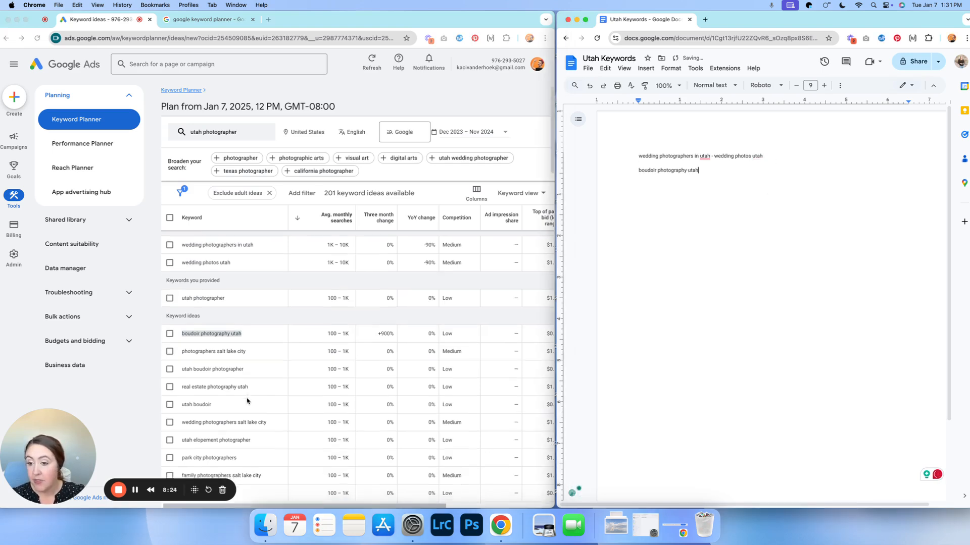
scroll(247, 405, "down", 1)
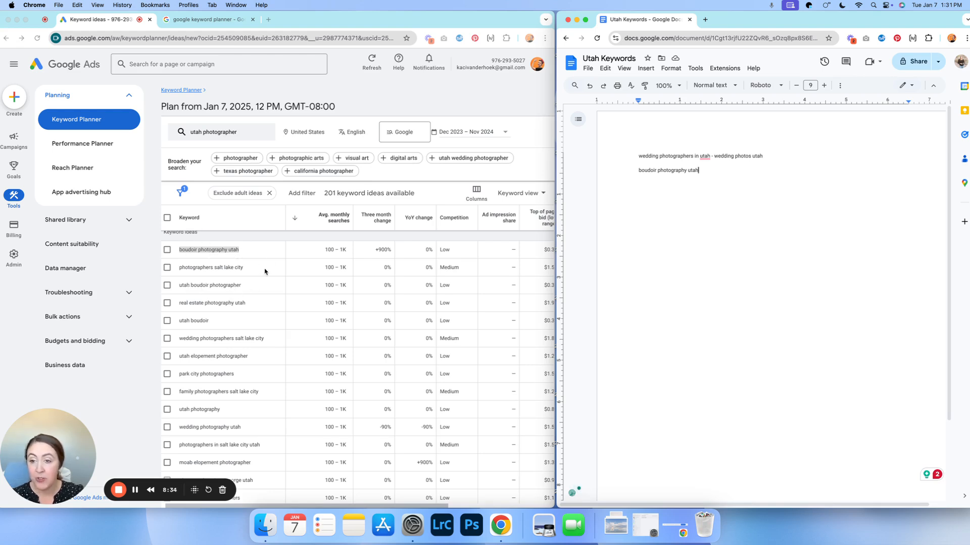
scroll(249, 262, "left", 1)
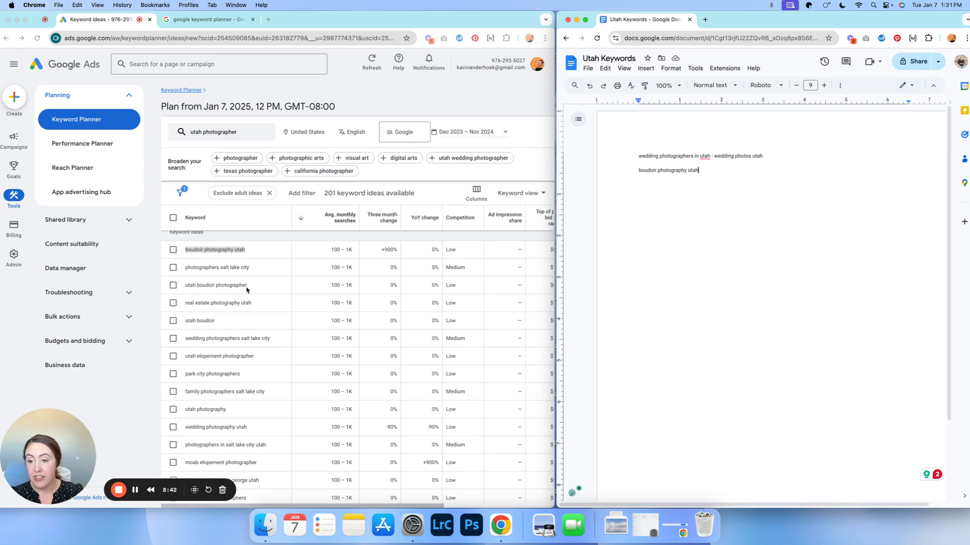
left_click(184, 287)
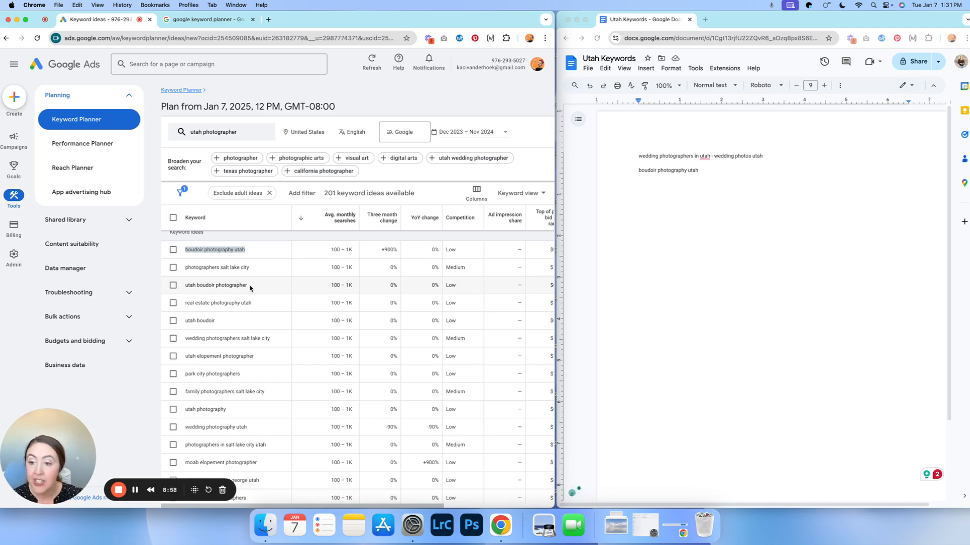
scroll(245, 344, "down", 1)
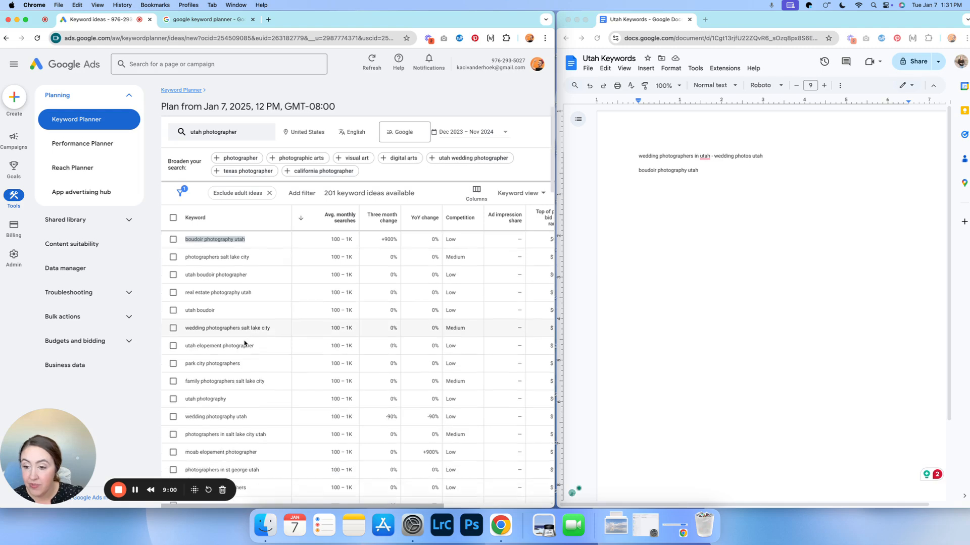
scroll(245, 344, "down", 2)
left_click_drag(269, 304, 183, 306)
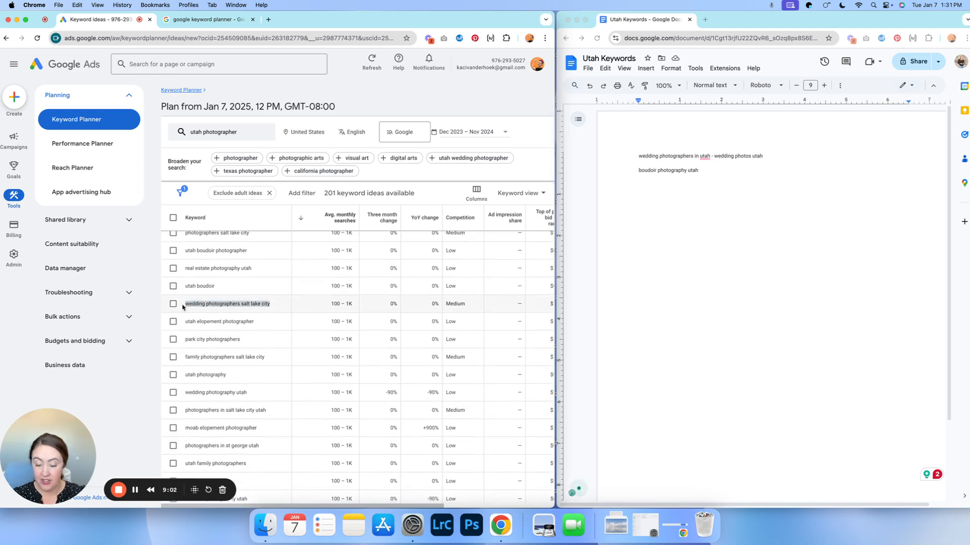
key("super+c")
left_click(716, 170)
key("Return")
key("super+v")
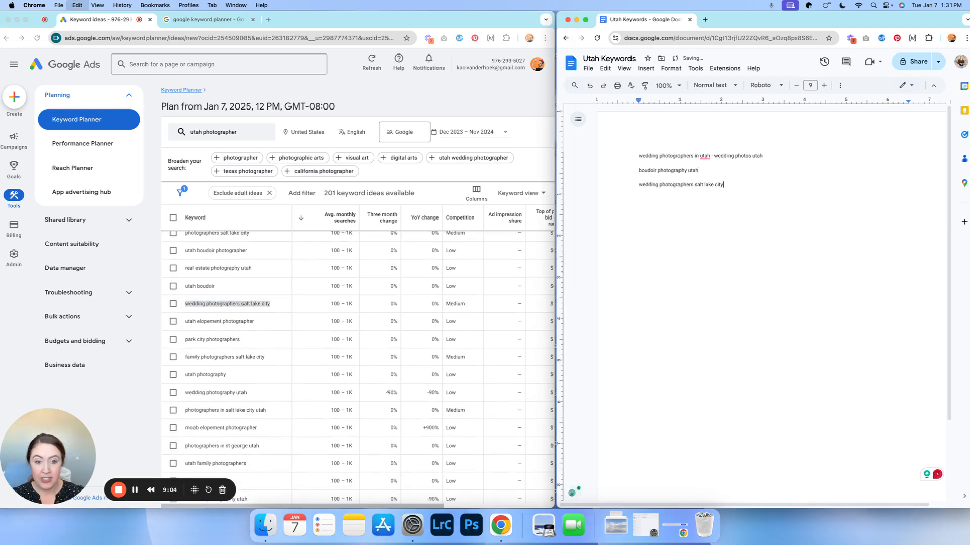
Copy the keyword "utah elopement photographer" onto a new line at the end of the document's list.
left_click(216, 323)
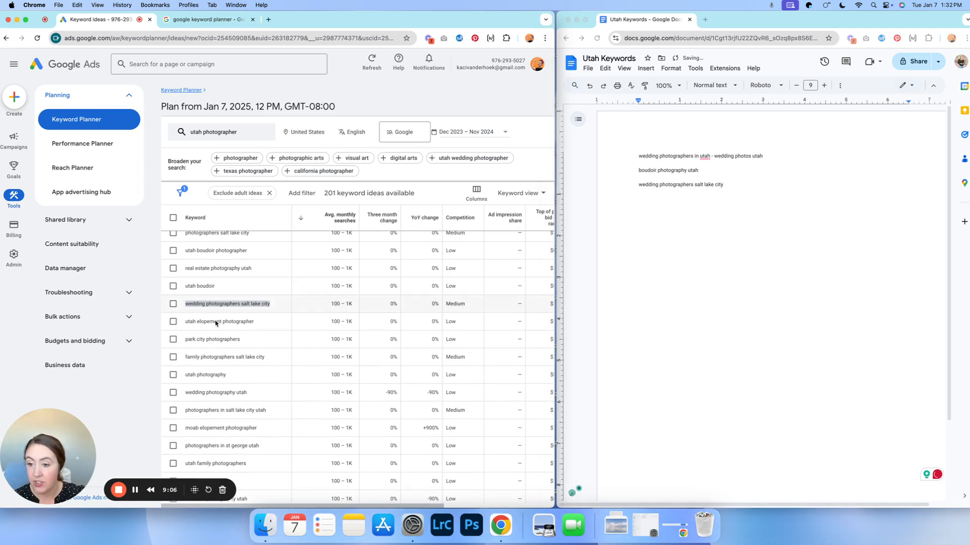
left_click_drag(184, 321, 253, 319)
key("super+c")
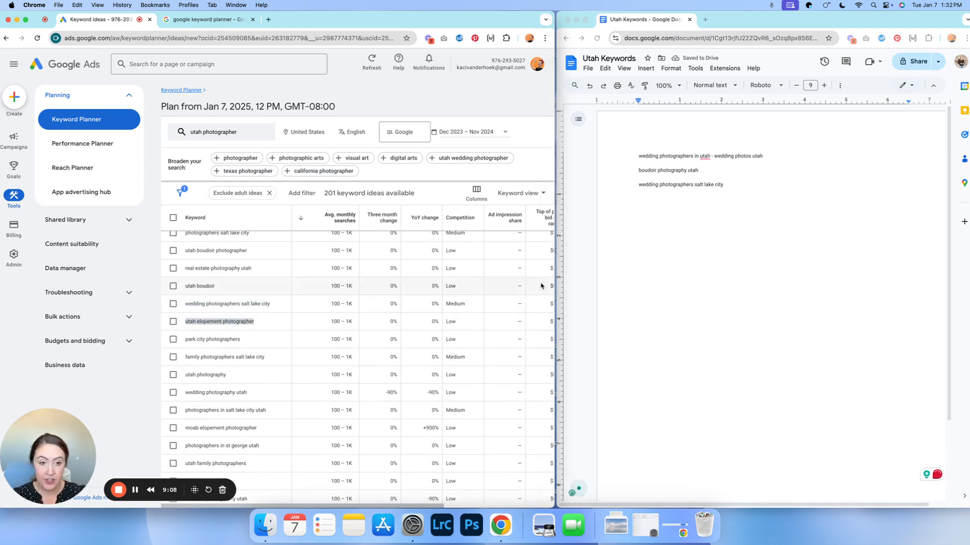
left_click(735, 185)
key("Return")
key("super+v")
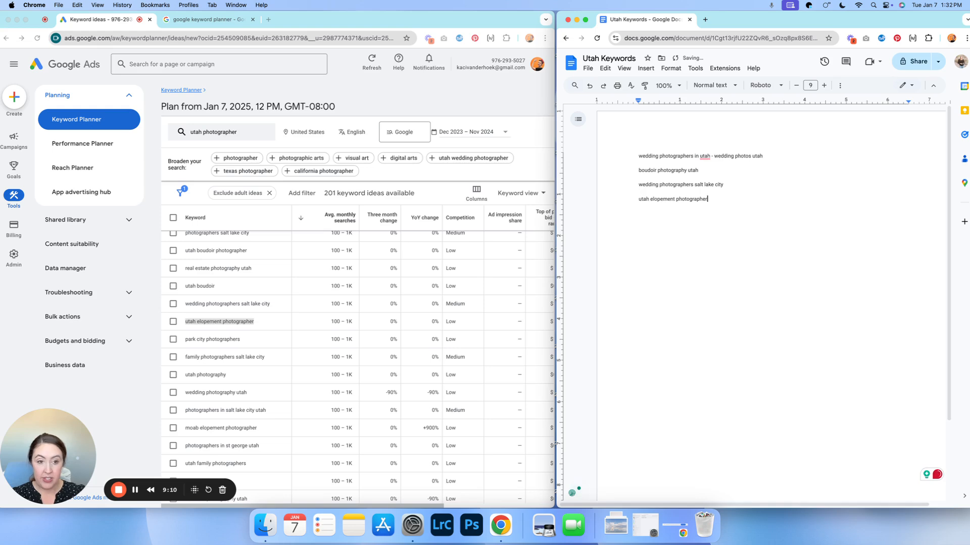
Copy the keyword "moab elopement photographer" onto a new line below "utah elopement photographer".
scroll(227, 402, "down", 2)
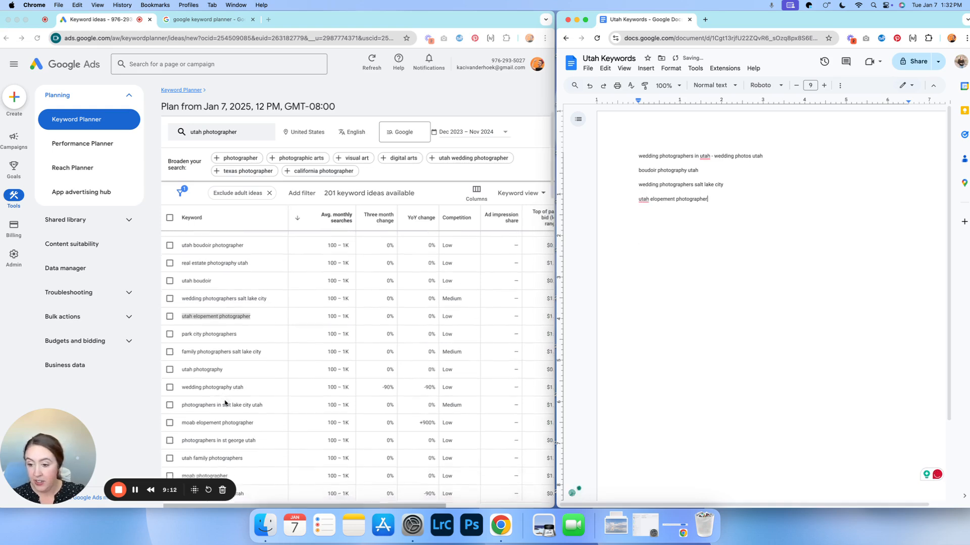
left_click(255, 395)
left_click_drag(256, 396, 181, 395)
key("super+c")
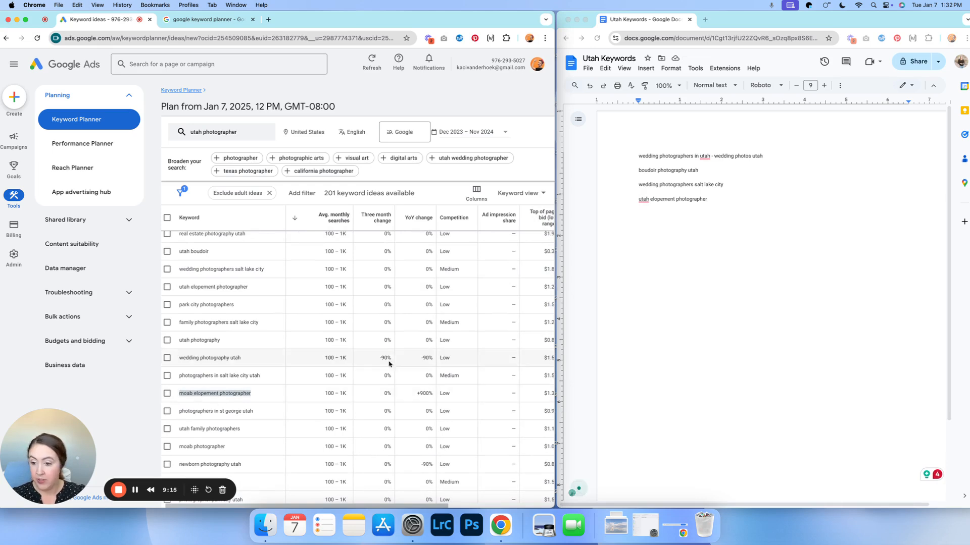
left_click(717, 199)
key("Return")
key("super+v")
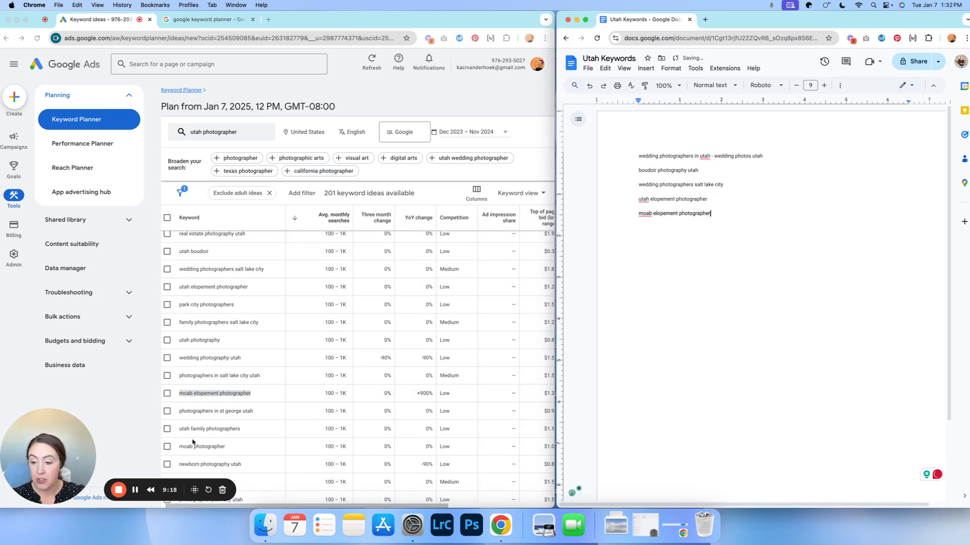
Examine the keyword ideas further down the list for other Utah locations and photography specialties.
double_click(658, 199)
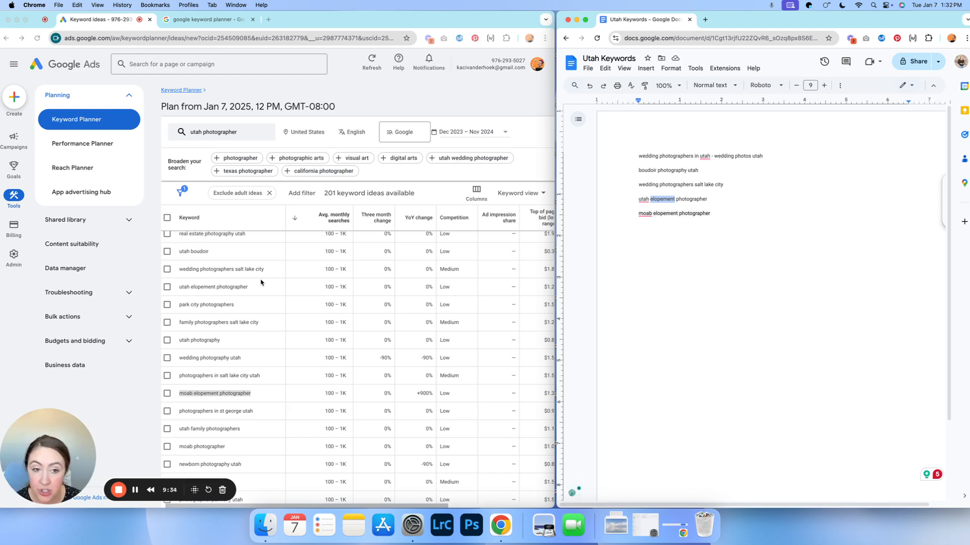
scroll(252, 385, "down", 4)
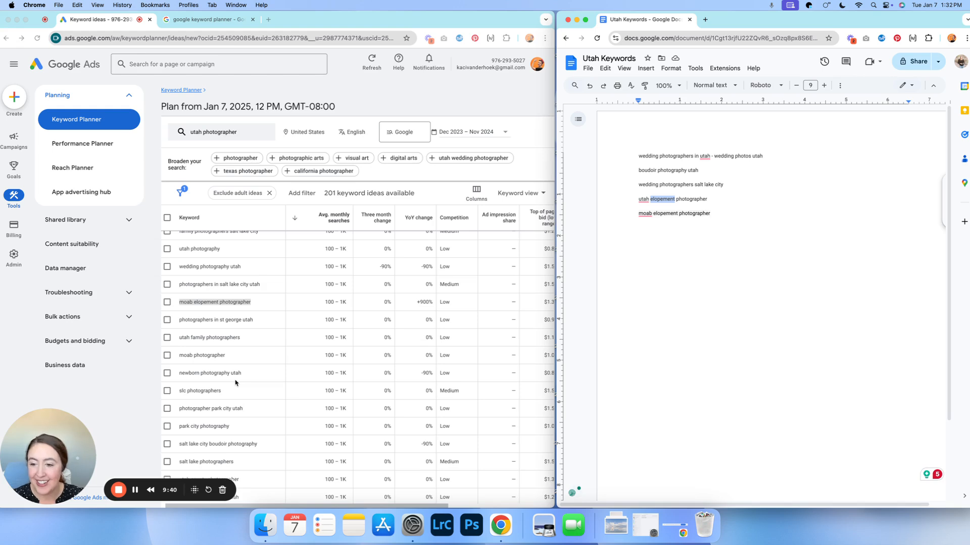
scroll(248, 362, "down", 1)
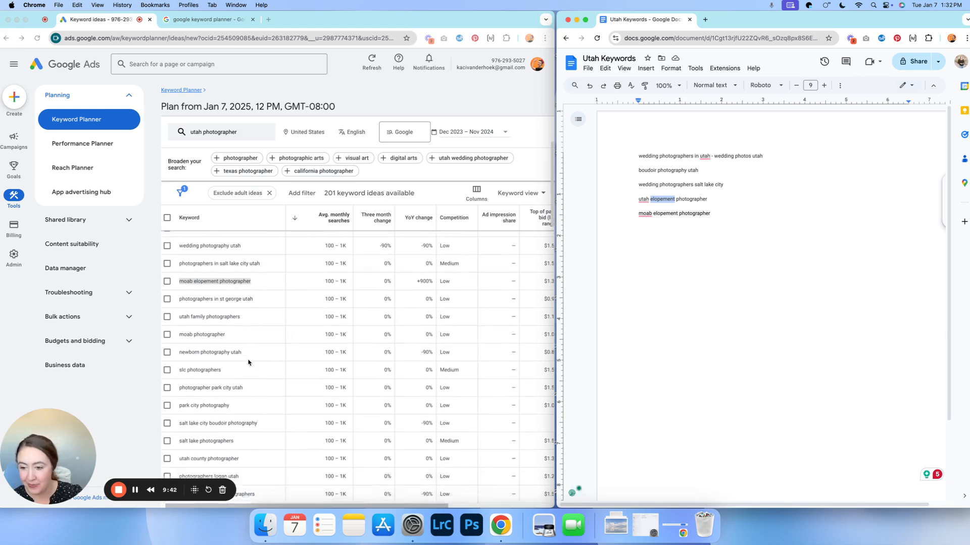
scroll(248, 362, "down", 1)
scroll(248, 362, "down", 2)
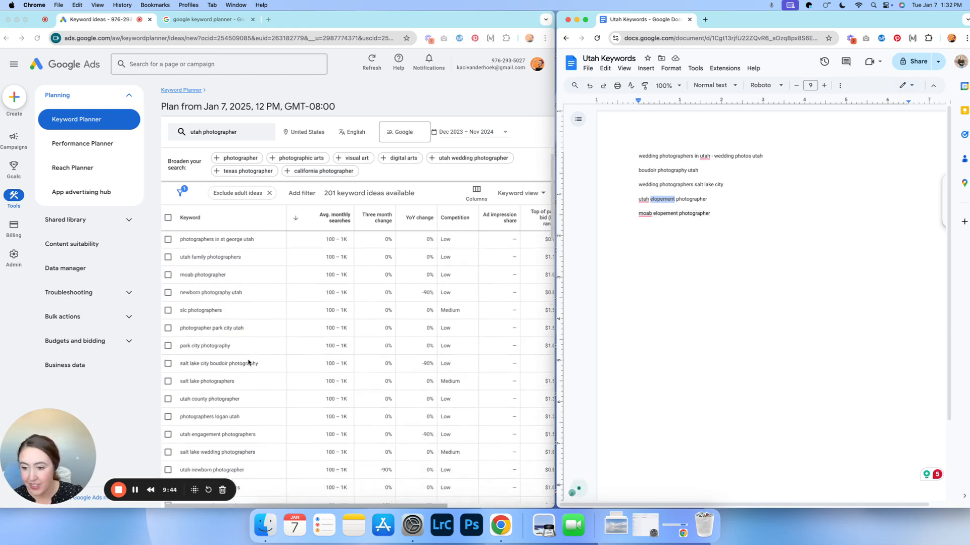
scroll(258, 356, "down", 4)
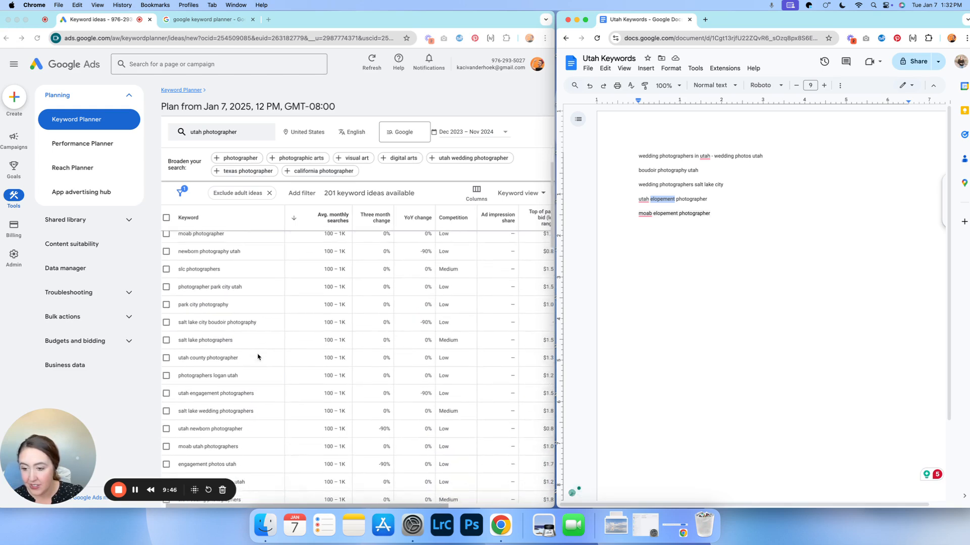
scroll(258, 356, "down", 1)
Search the Keyword Planner page for "park city" and go through the matching keyword ideas.
key("super+f")
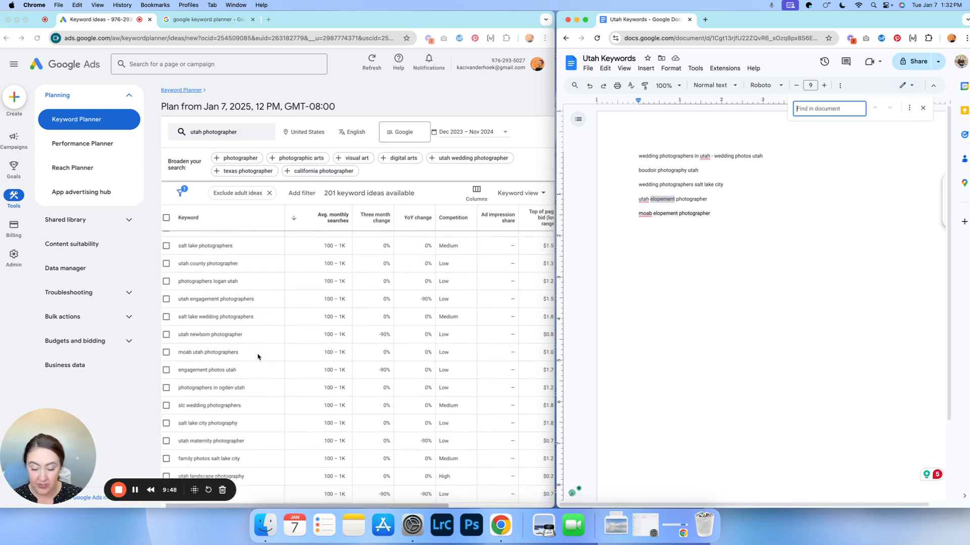
type("park city")
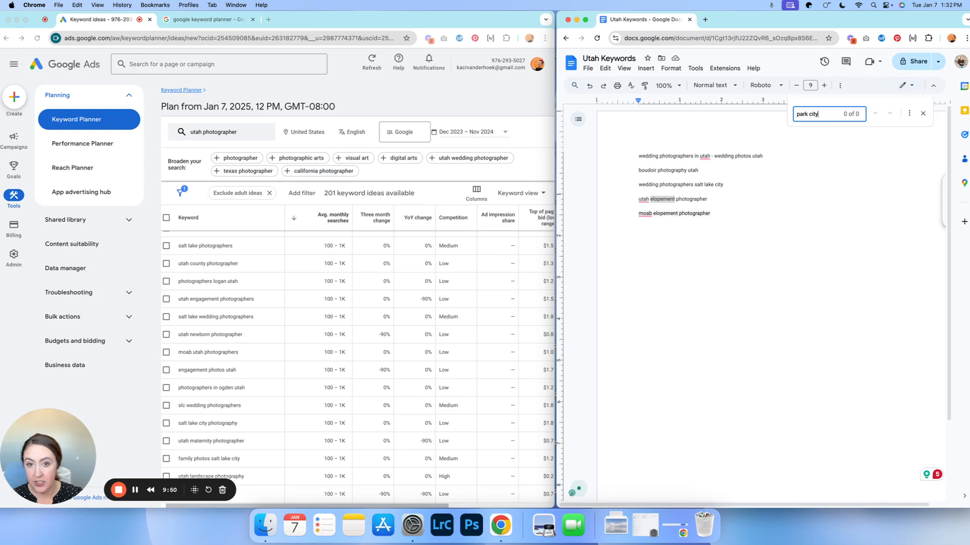
left_click(272, 219)
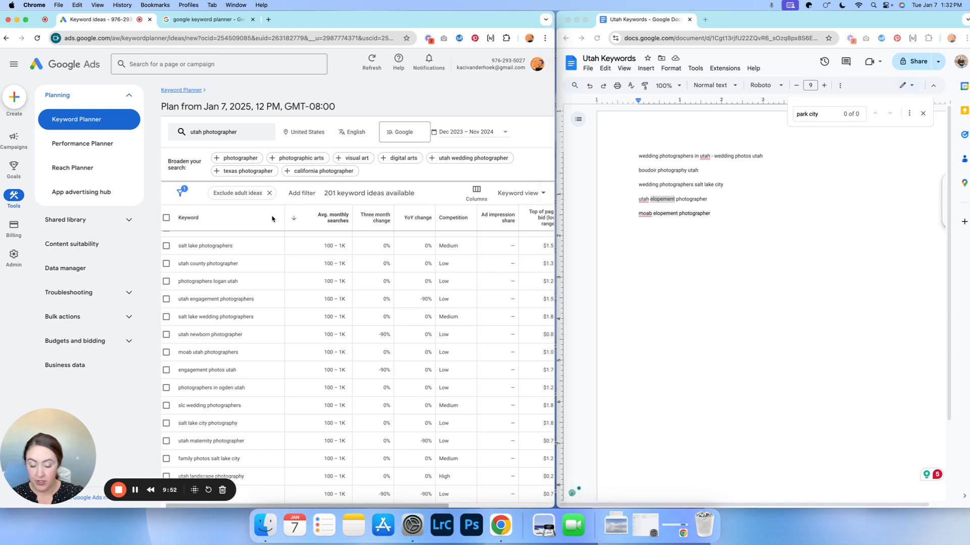
key("super+f")
type("park c")
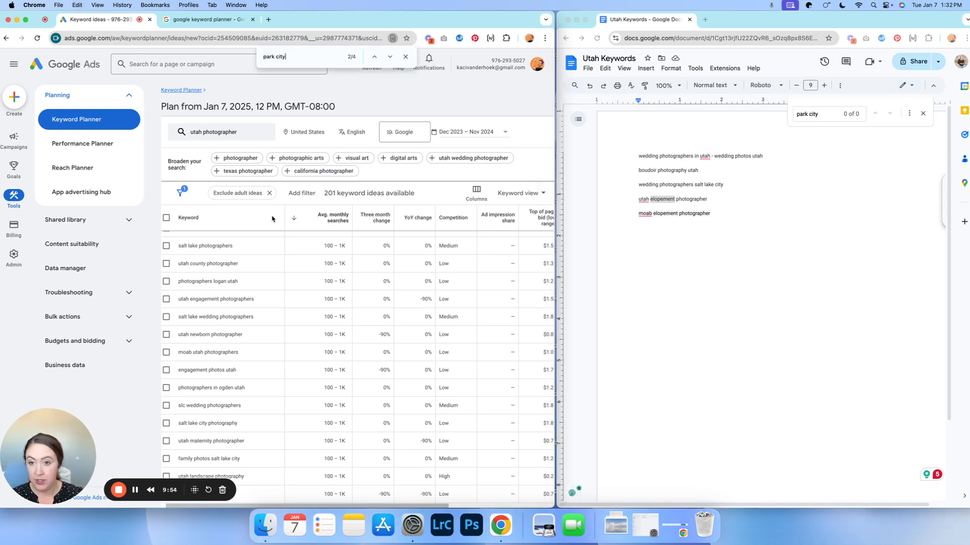
type("ity")
key("Return")
key("Return")
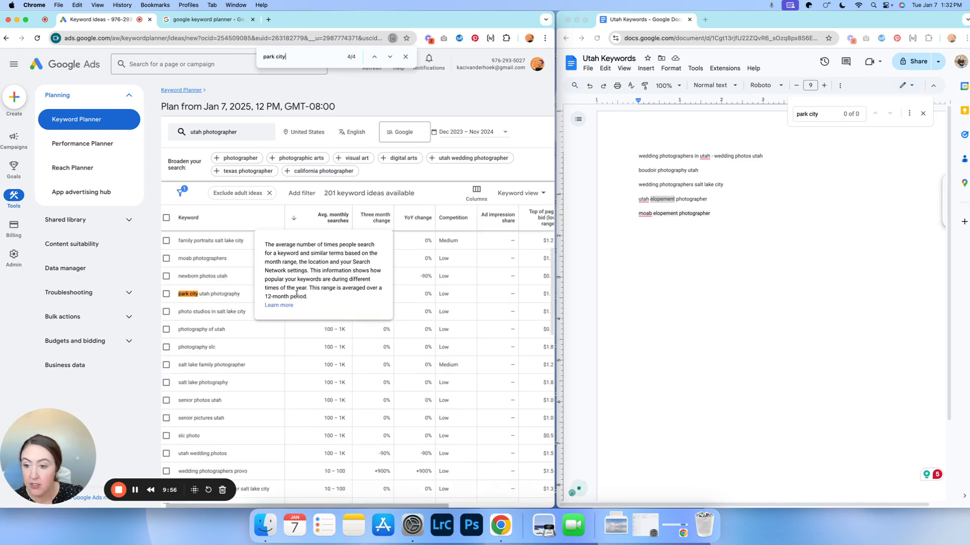
Go back through the "park city" matches and copy the keyword "park city photographers" onto a new line at the end of the document's list.
key("shift+Return")
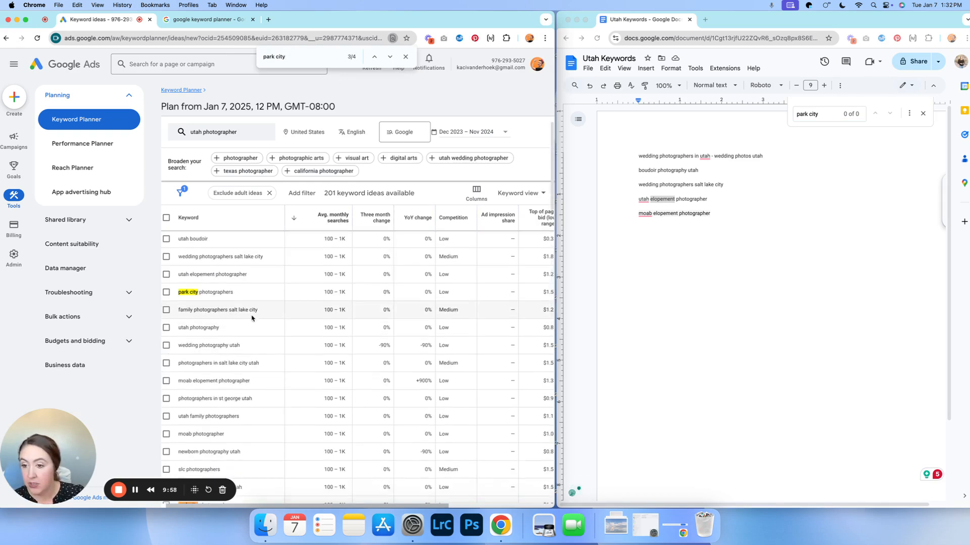
key("shift+Return")
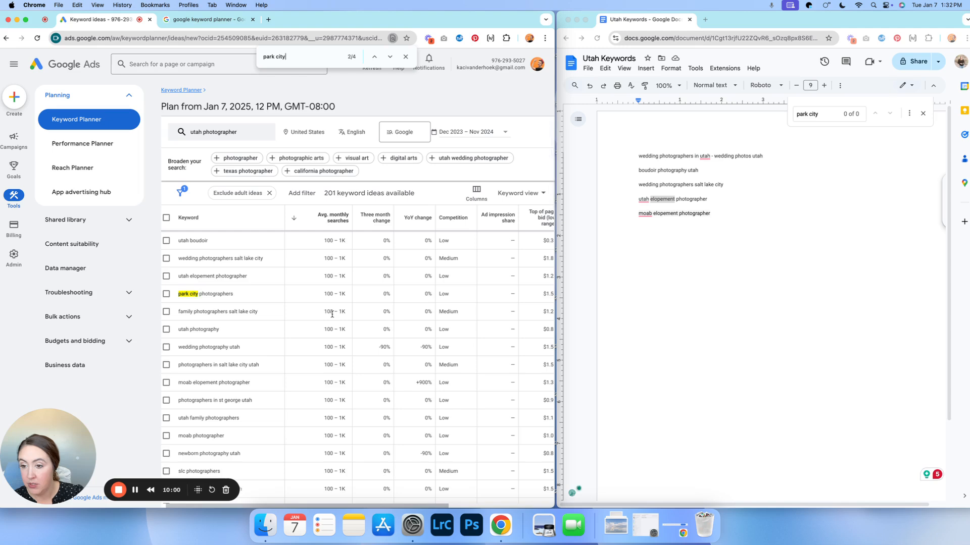
scroll(323, 323, "down", 5)
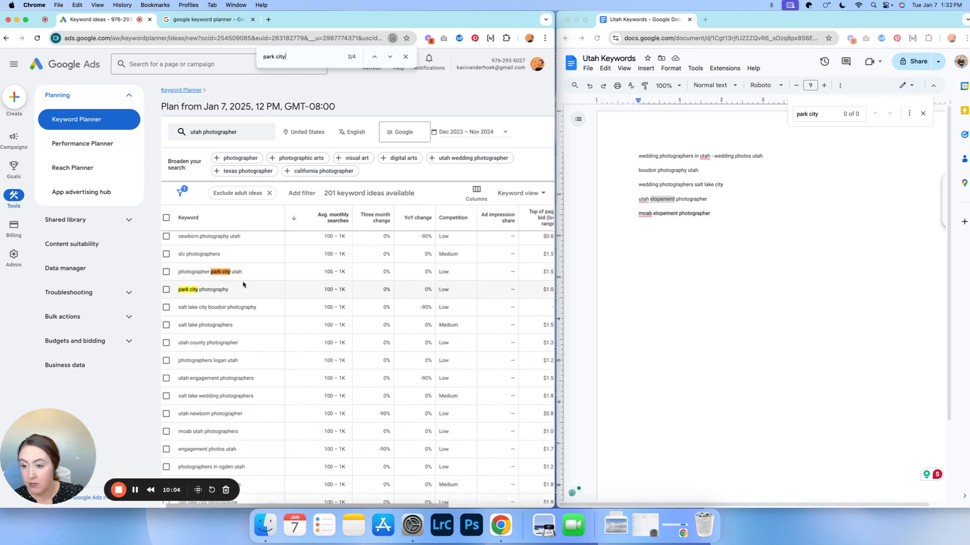
key("Return")
key("Return")
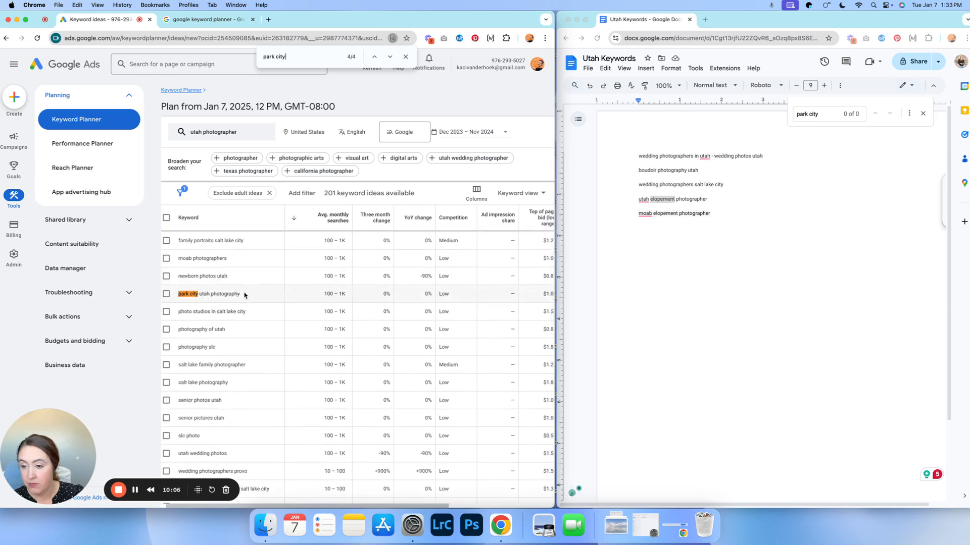
key("Return")
left_click_drag(233, 295, 178, 296)
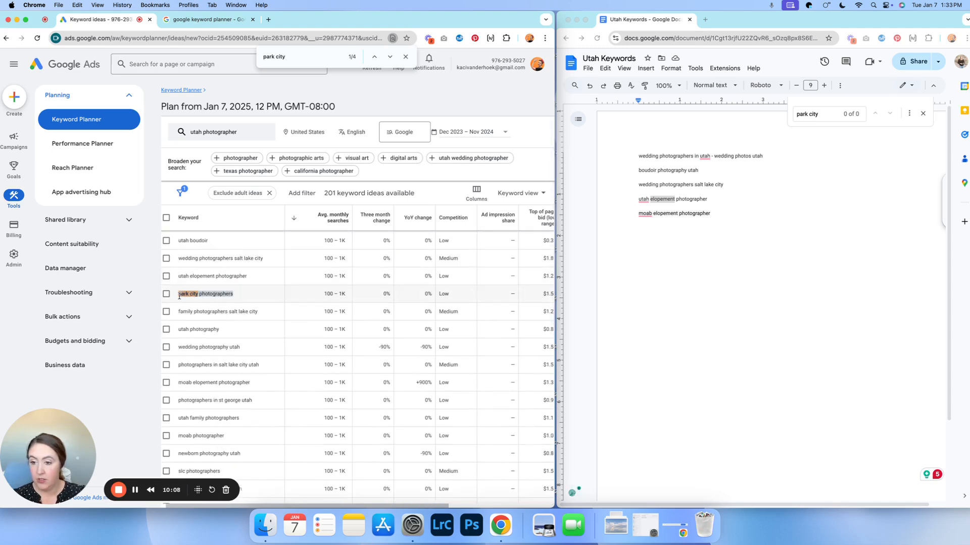
left_click(714, 213)
key("Return")
key("super+v")
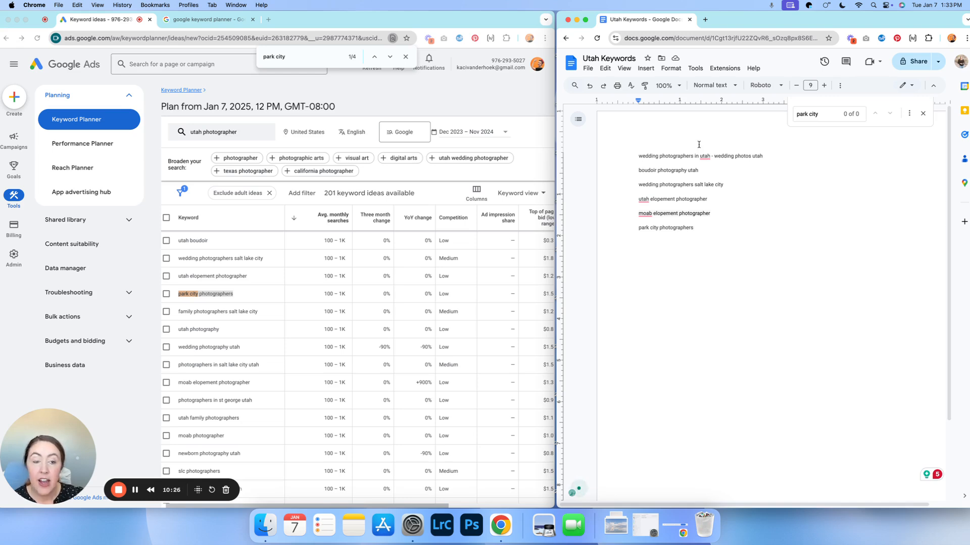
left_click_drag(638, 170, 696, 170)
left_click(709, 171)
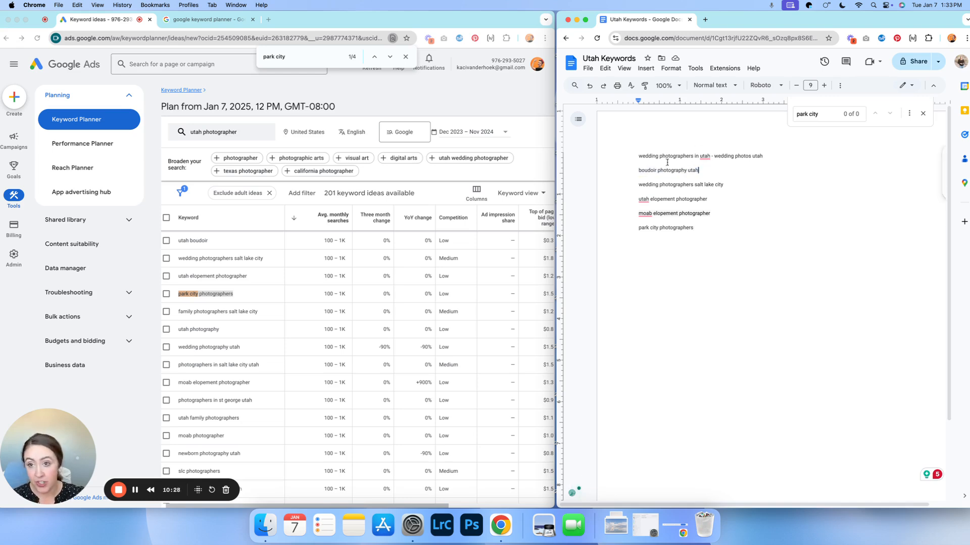
Replace the seed keyword "utah photographer" with "utah wedding" in Keyword Planner and get the new keyword ideas.
left_click(233, 134)
left_click(229, 135)
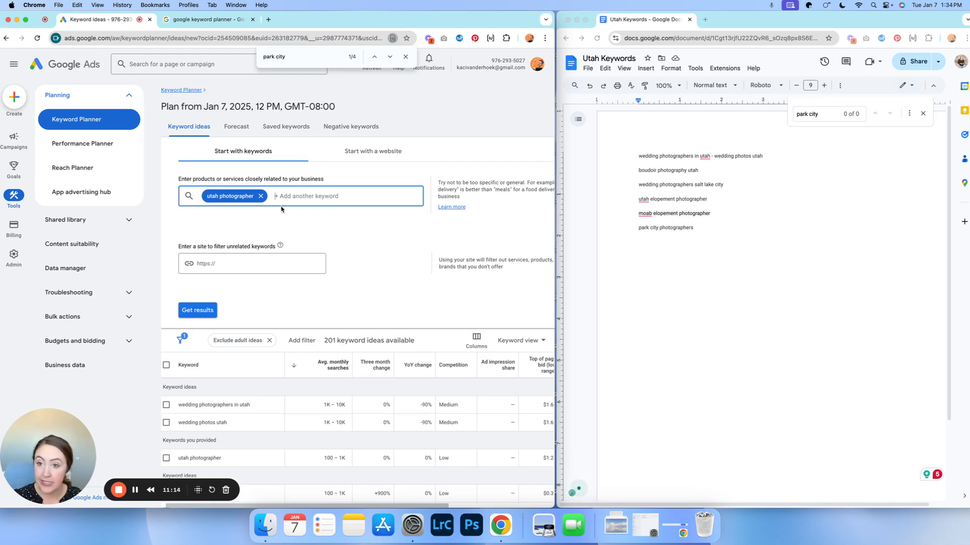
left_click(261, 196)
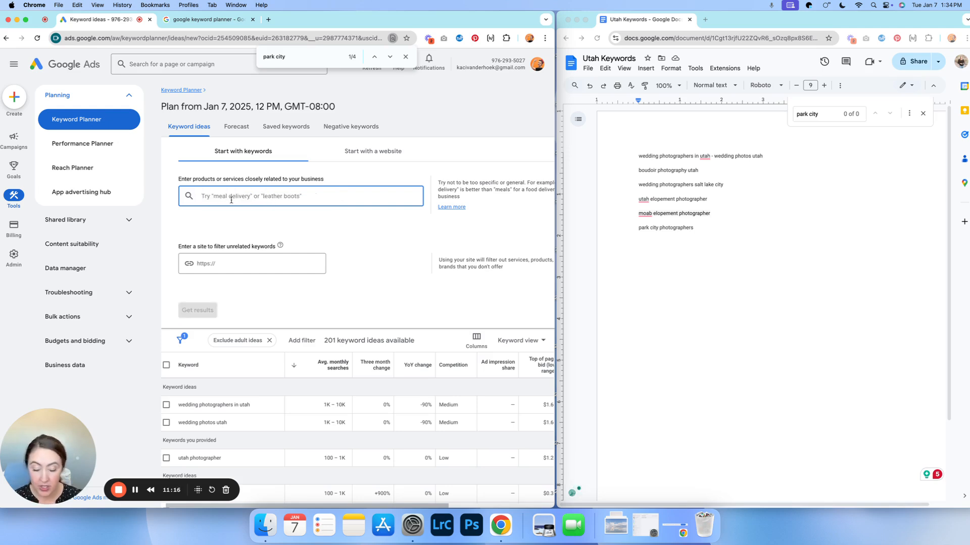
type("utah wedding")
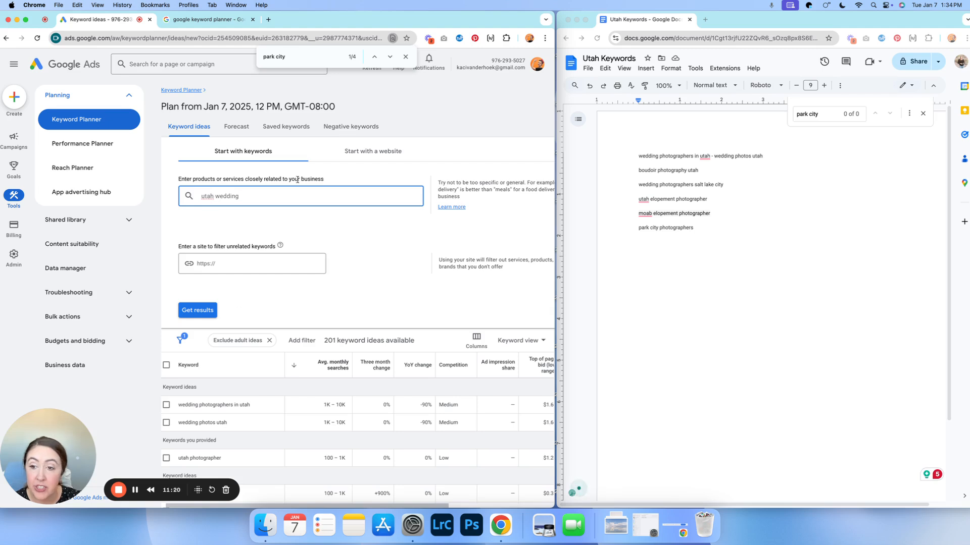
left_click(407, 56)
left_click(202, 312)
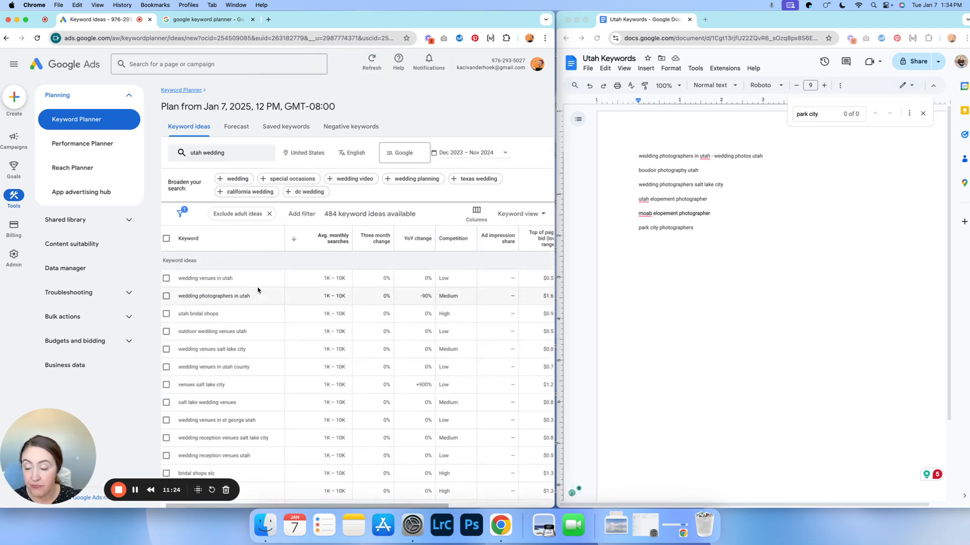
Look over the "utah wedding" ideas and copy "wedding venues in utah" onto a new line below "park city photographers" in the document.
scroll(343, 364, "down", 10)
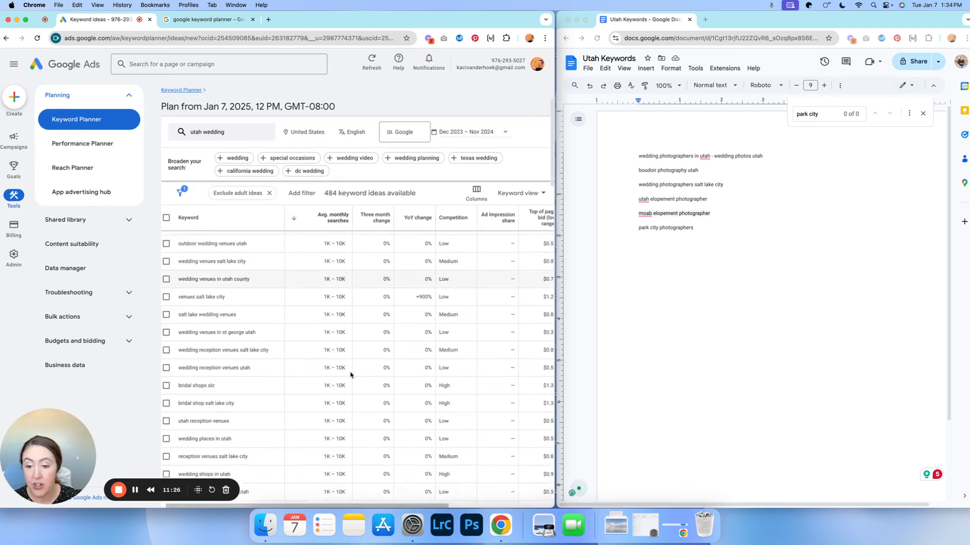
scroll(334, 375, "down", 10)
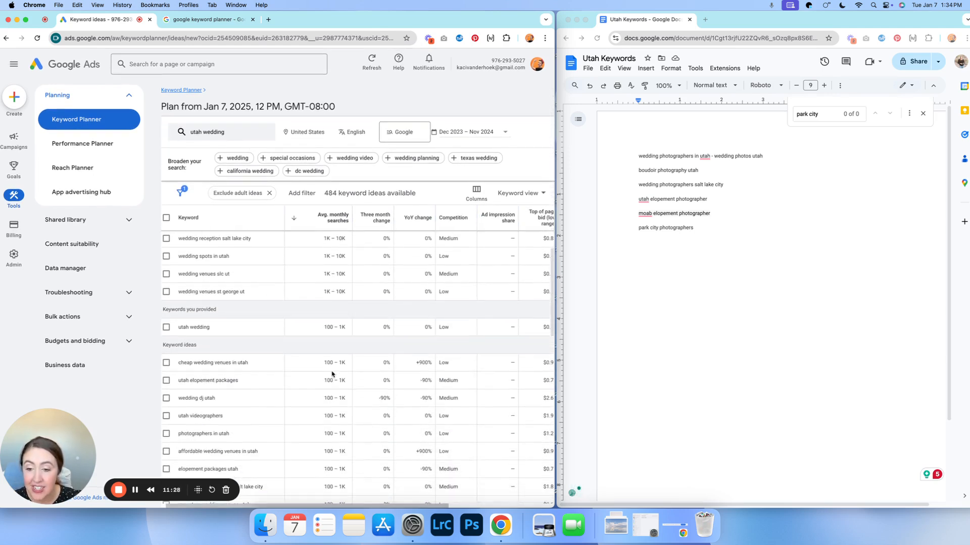
scroll(329, 372, "up", 1)
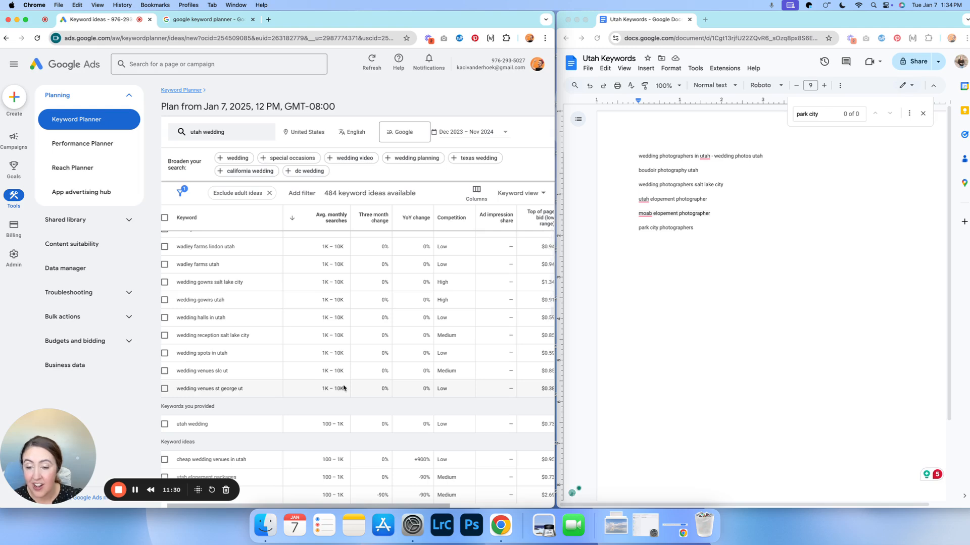
scroll(279, 395, "up", 15)
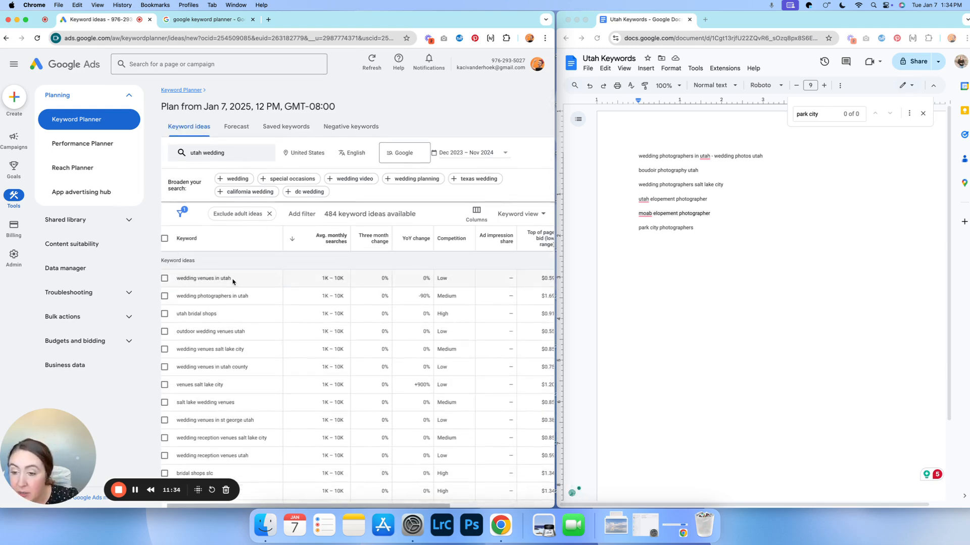
left_click_drag(234, 279, 172, 279)
key("super+c")
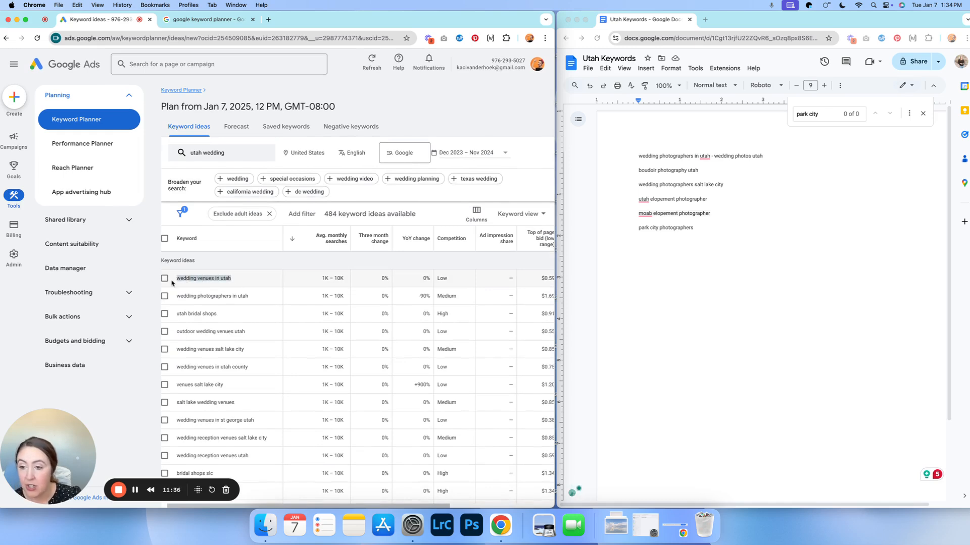
left_click(722, 230)
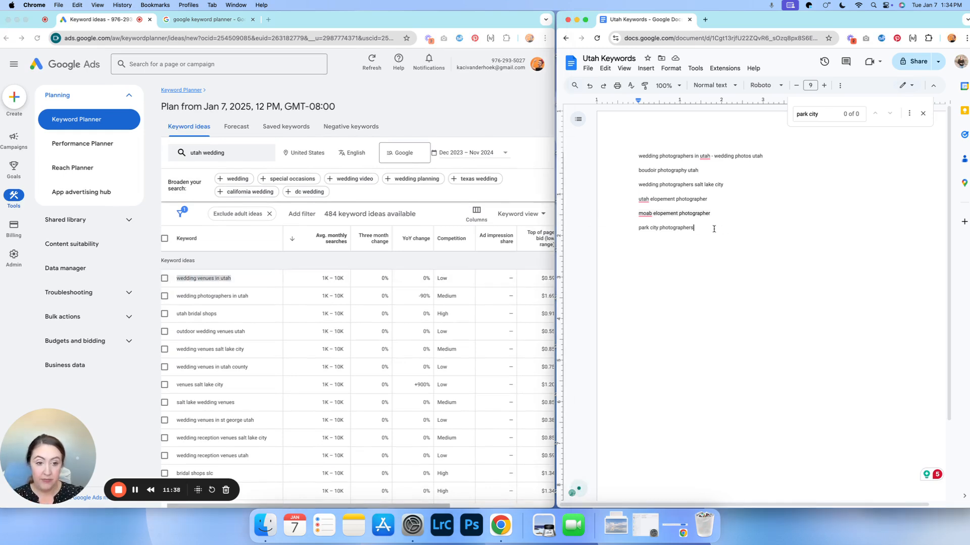
key("Return")
key("super+v")
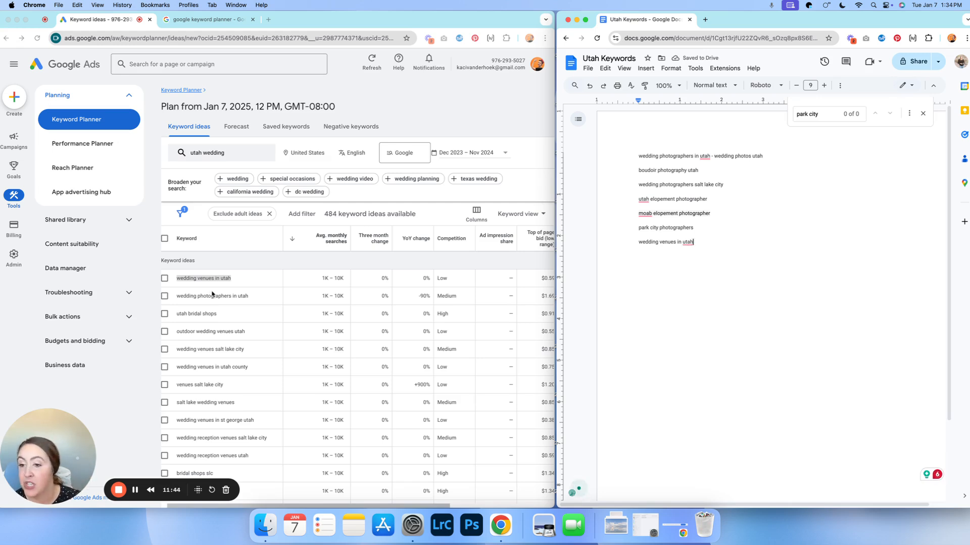
Append the keyword "outdoor wedding venues utah" after "wedding venues in utah" on the same line, separated by a hyphen.
left_click(245, 333)
left_click_drag(245, 332, 177, 333)
key("super+c")
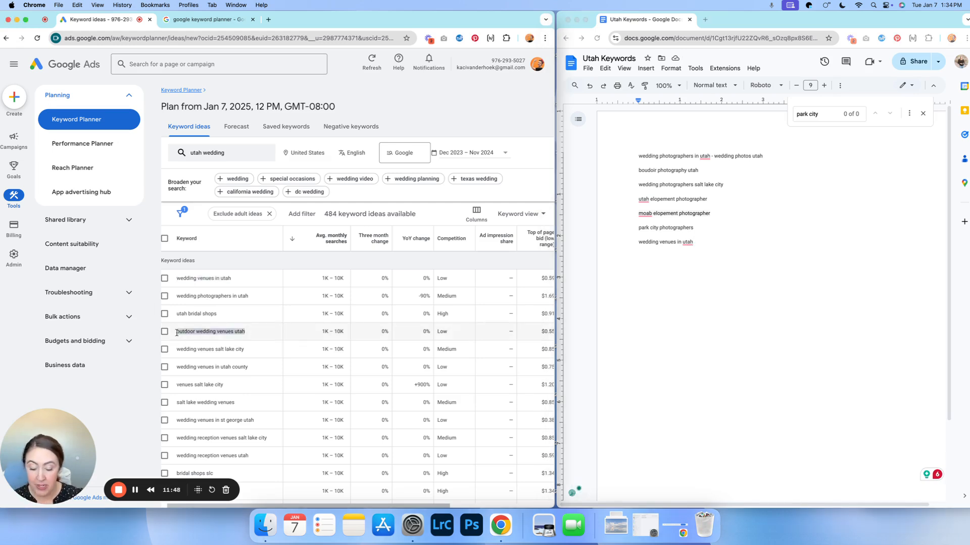
left_click(695, 242)
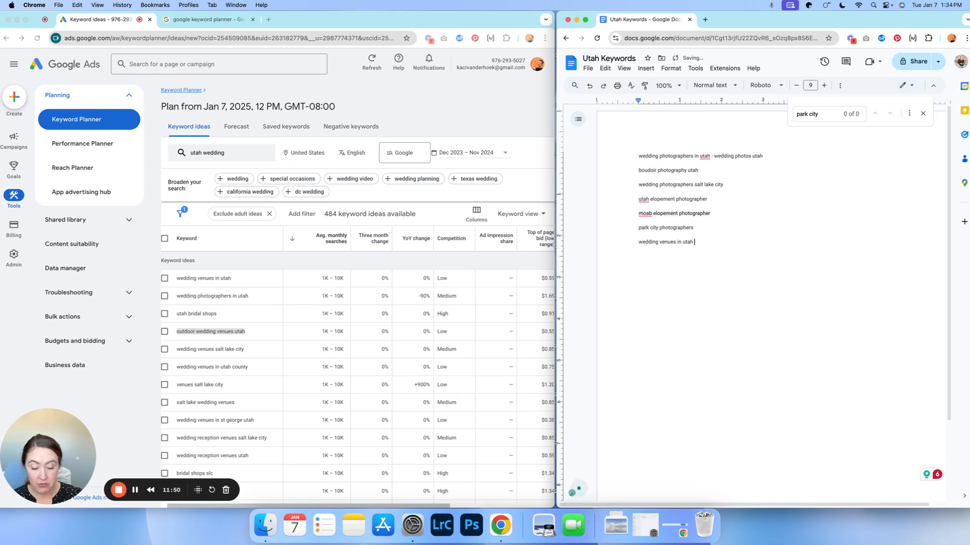
type("-")
key("super+v")
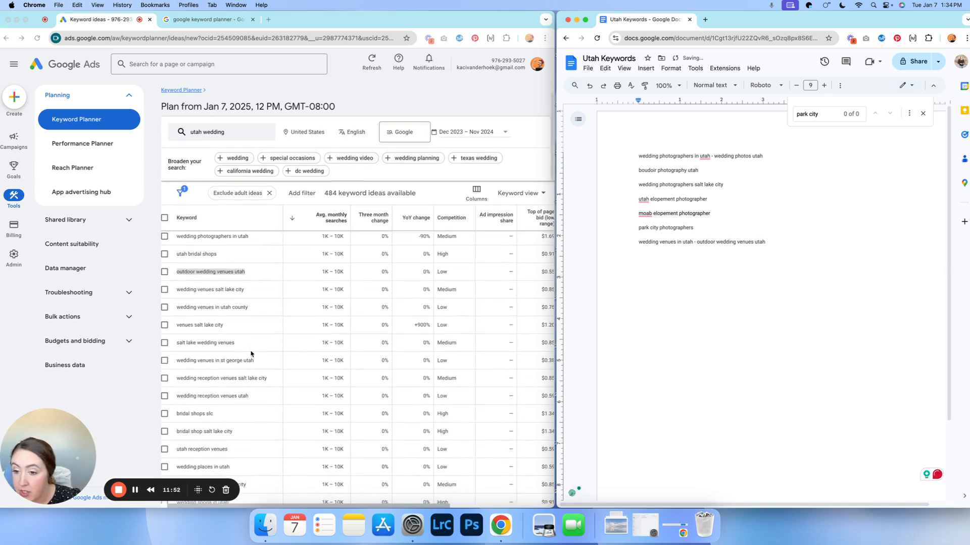
Copy the keyword "wedding venues salt lake city" into the document as its own paragraph below the Utah wedding venues line.
scroll(251, 352, "down", 3)
left_click(247, 292)
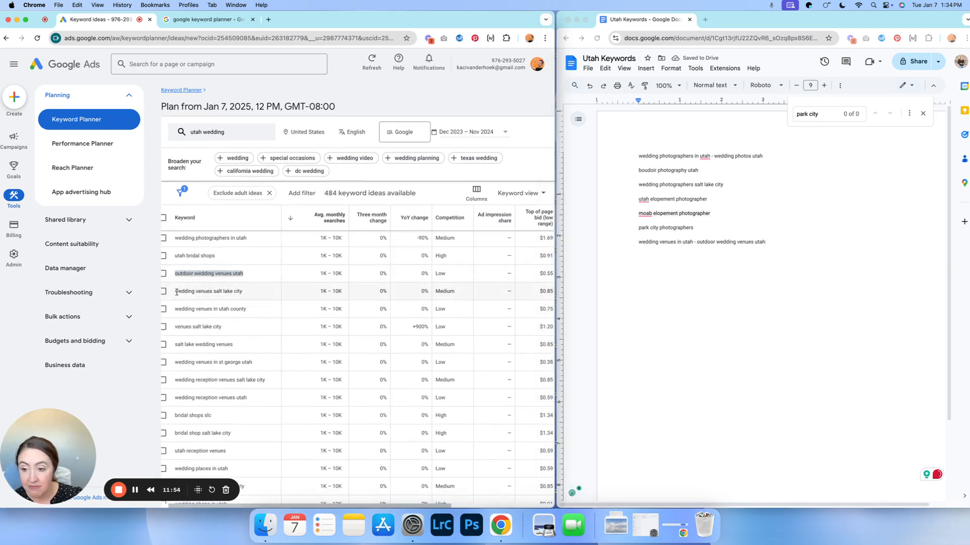
left_click_drag(258, 292, 178, 290)
key("super+c")
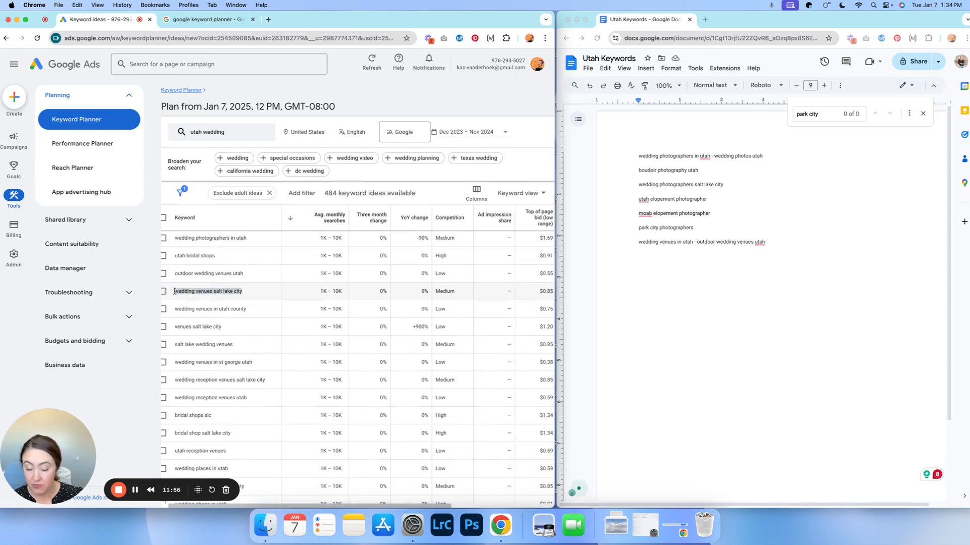
left_click(650, 276)
key("super+v")
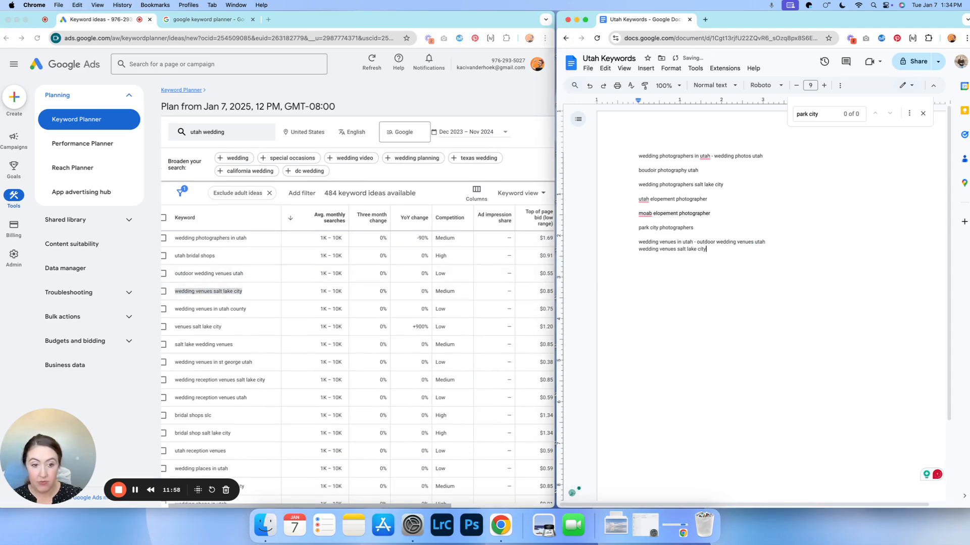
left_click(638, 249)
key("Return")
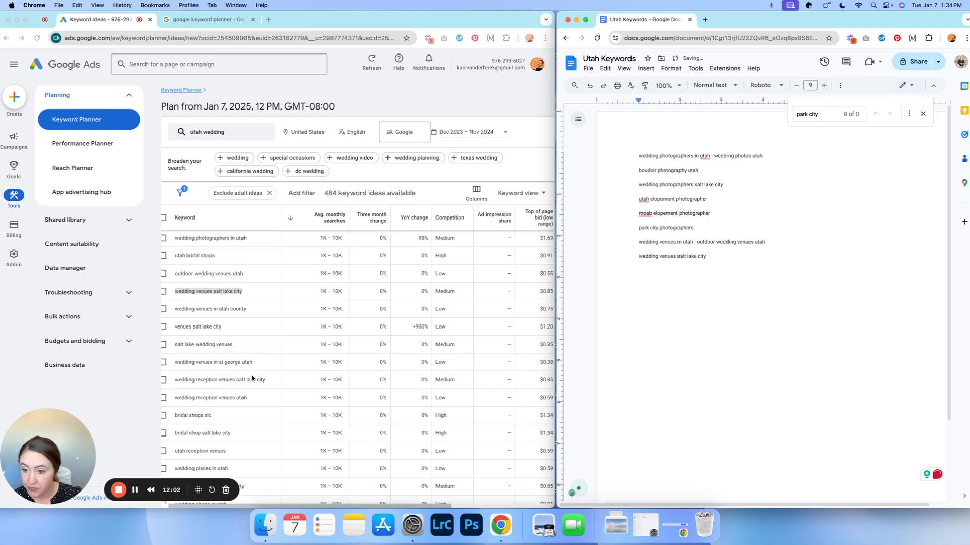
Examine the "utah wedding" keyword ideas further down the list for specific wedding venue names.
scroll(252, 377, "up", 2)
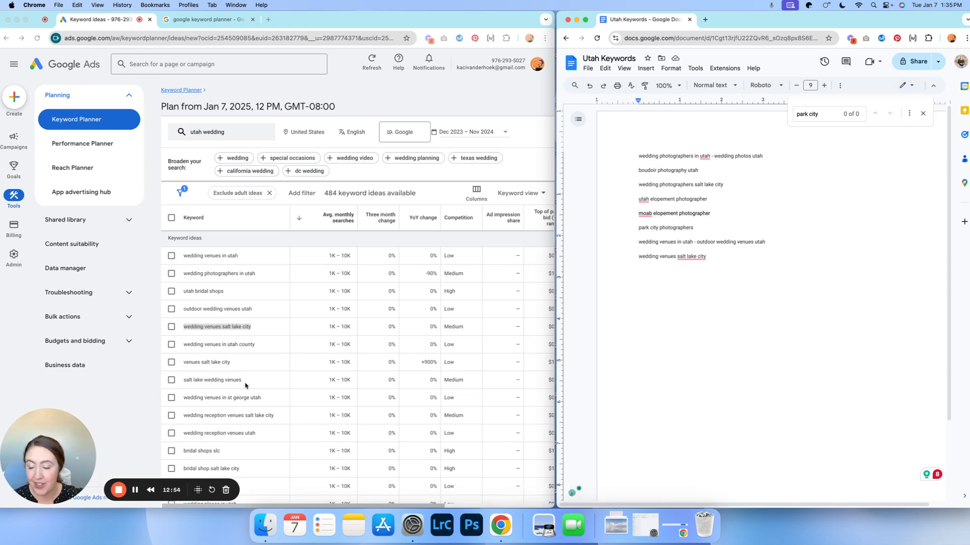
left_click(713, 257)
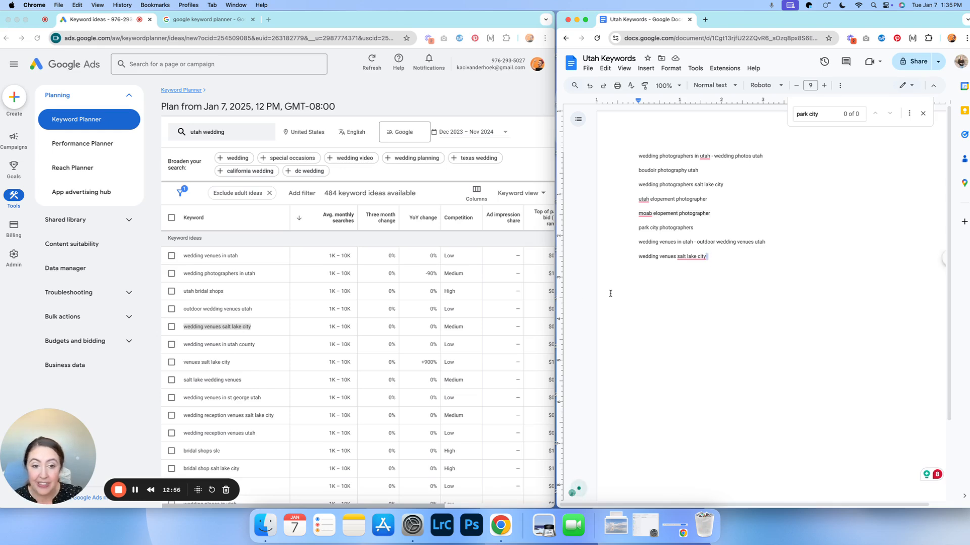
scroll(271, 344, "down", 2)
scroll(271, 346, "down", 5)
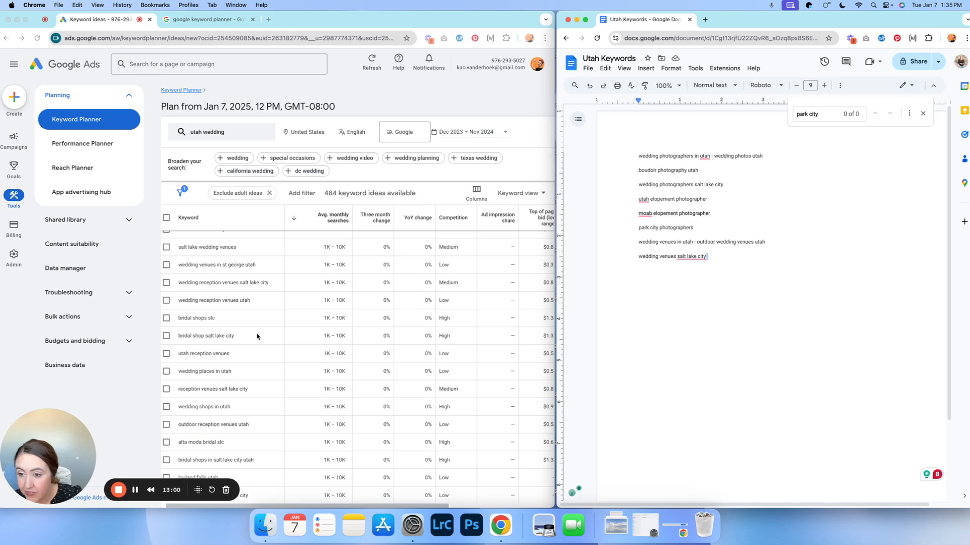
scroll(234, 314, "down", 2)
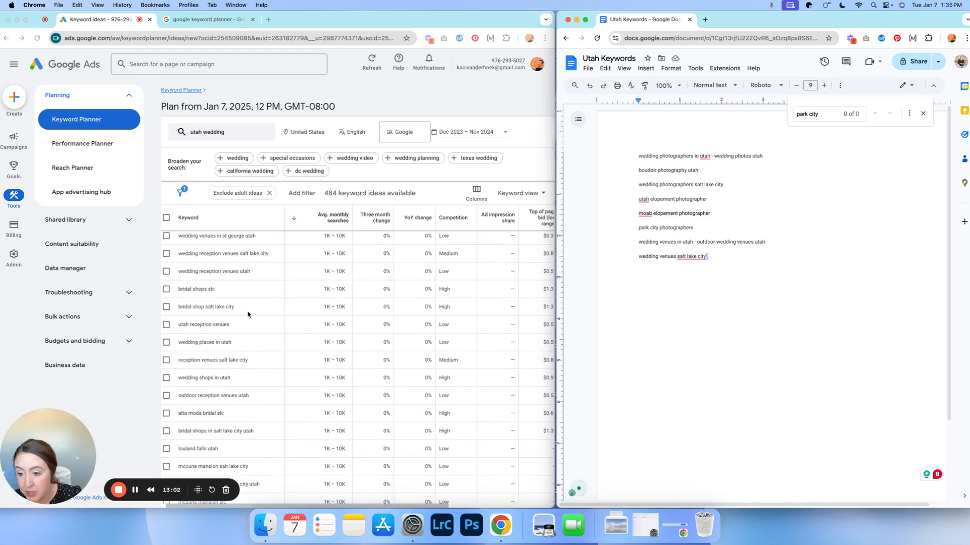
scroll(242, 314, "down", 2)
scroll(248, 314, "down", 1)
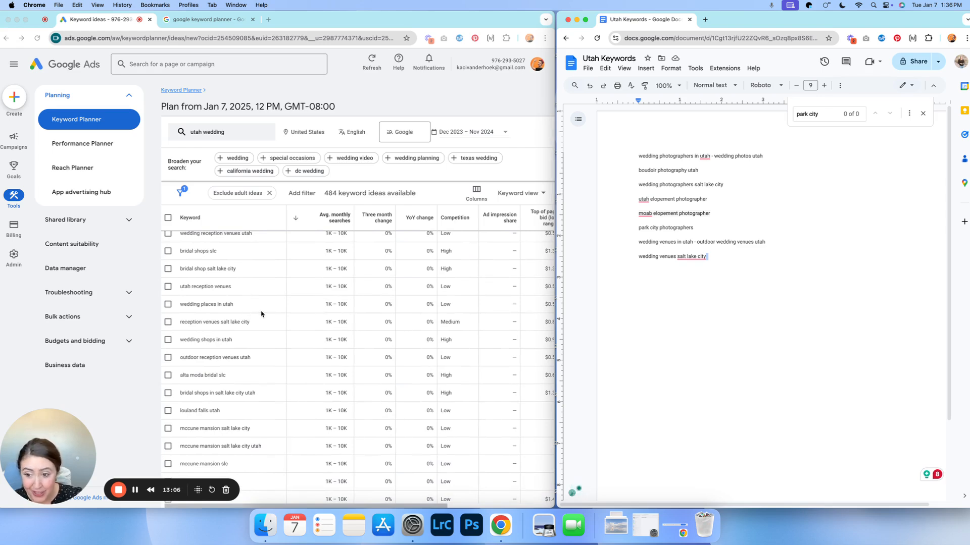
scroll(260, 314, "down", 3)
scroll(261, 314, "down", 2)
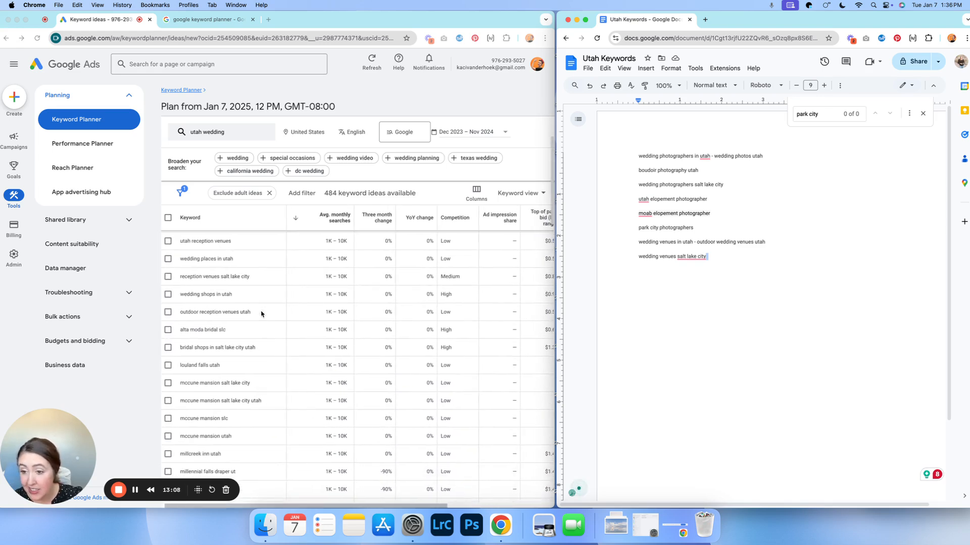
scroll(261, 314, "down", 3)
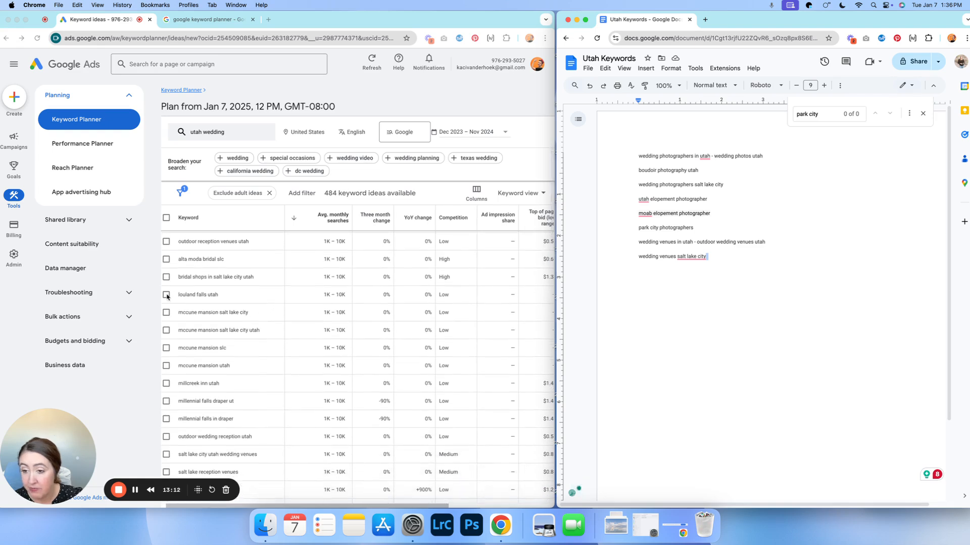
Copy the keyword "louland falls utah" onto a new line below "wedding venues salt lake city" in the document.
mouse_move(178, 295)
left_mouse_down()
mouse_move(219, 297)
mouse_move(178, 294)
left_mouse_up()
key("super+c")
left_click(223, 297)
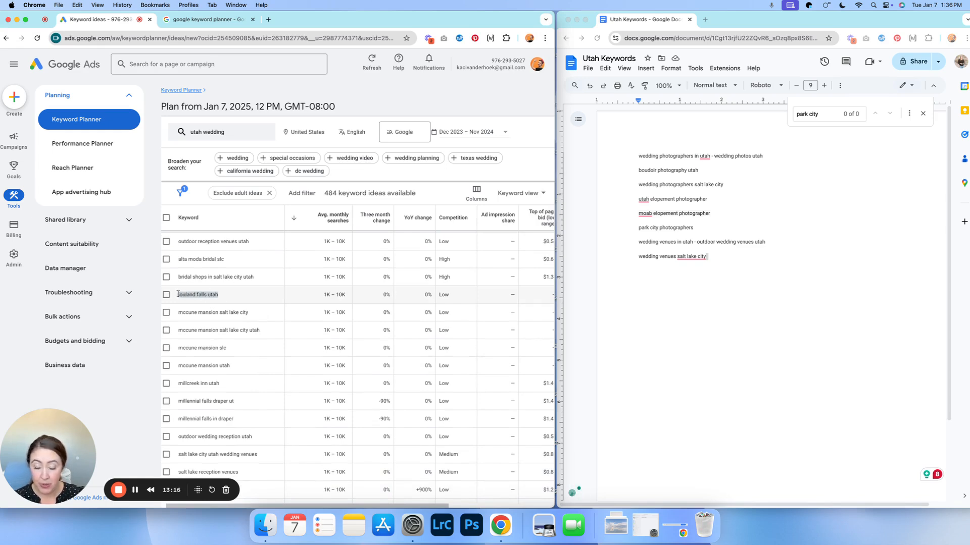
left_click(735, 257)
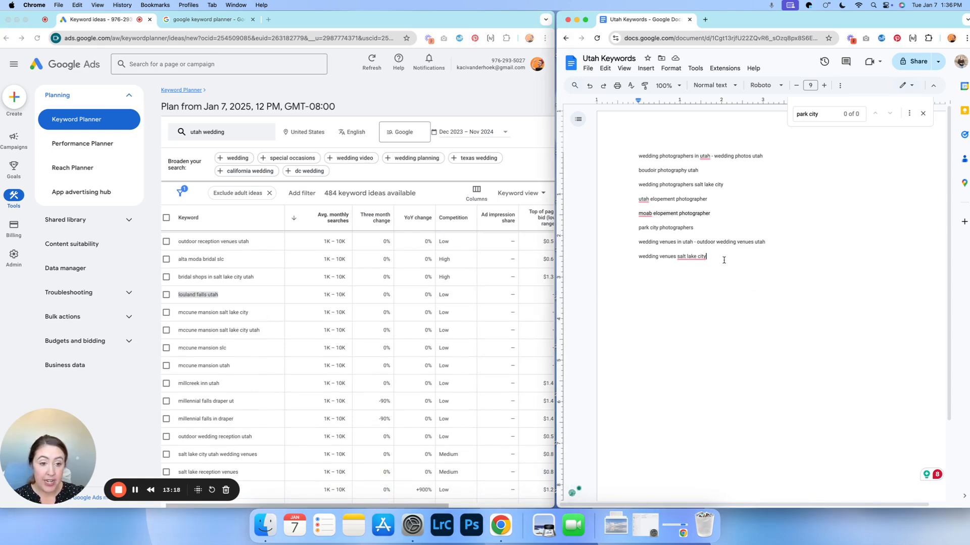
key("Return")
key("super+v")
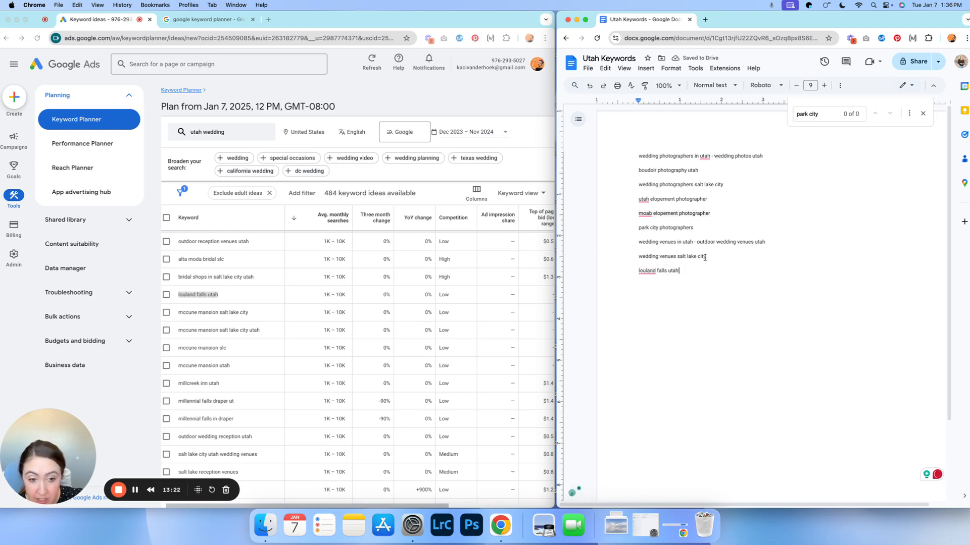
Copy the keyword "mccune mansion salt lake city" onto a new line below "louland falls utah" in the document.
left_click(182, 314)
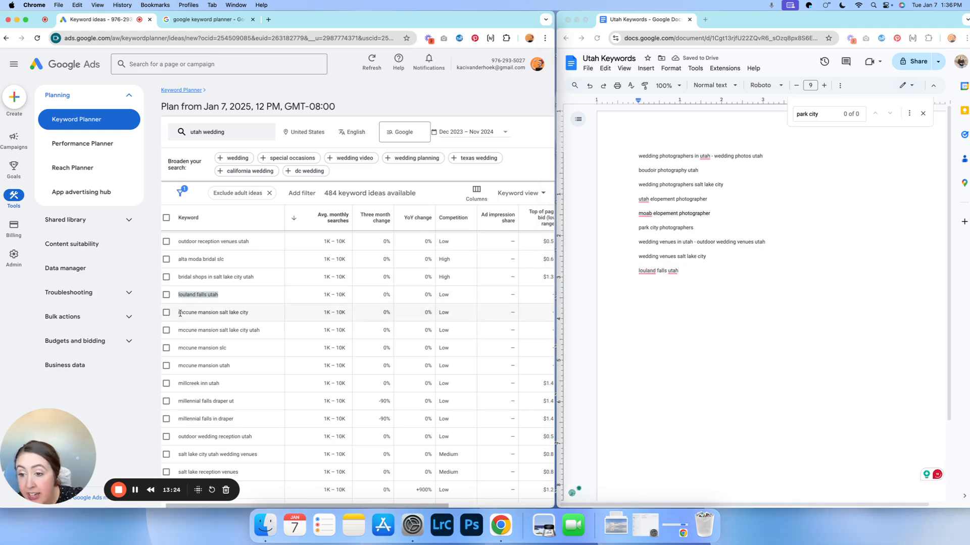
left_click_drag(183, 314, 250, 315)
key("super+c")
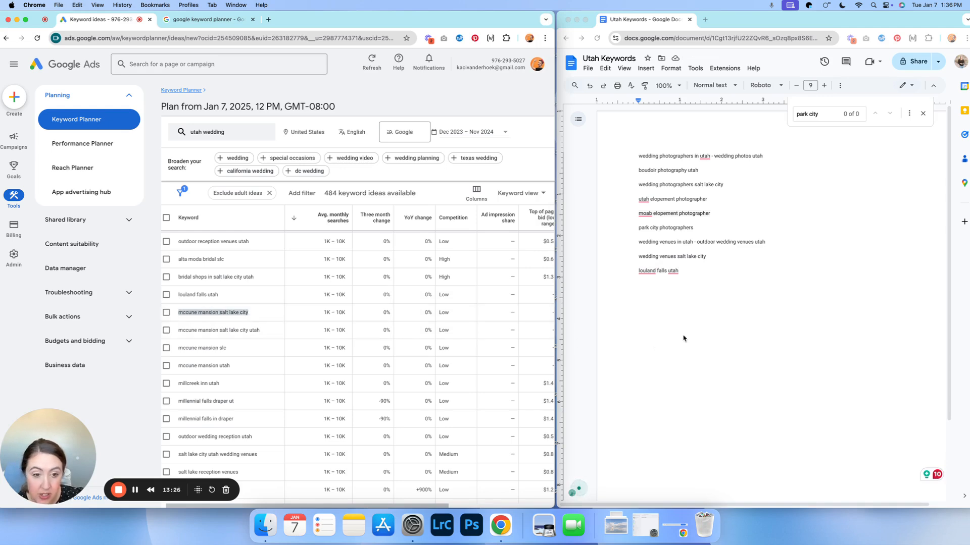
left_click(690, 271)
key("Return")
key("super+v")
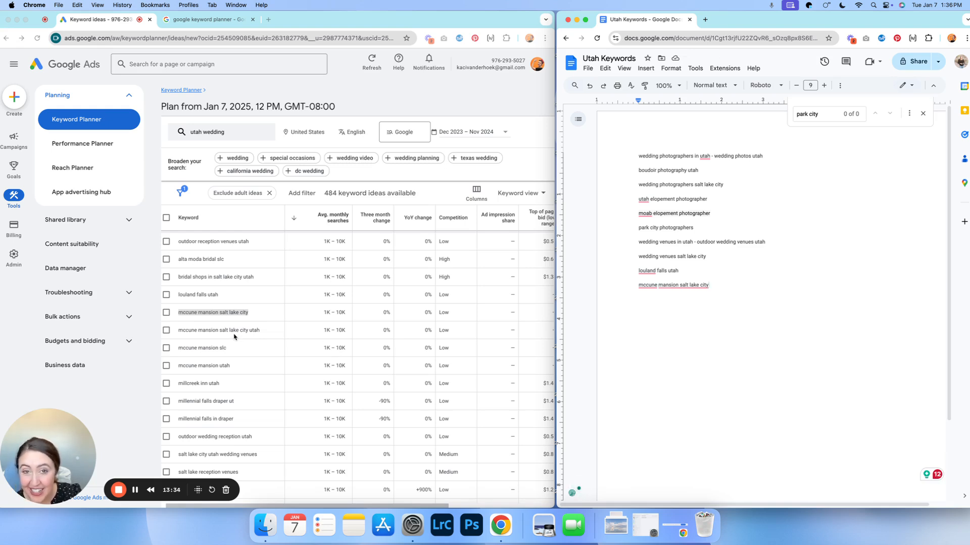
Copy the venue keyword "millcreek inn utah" onto a new line below "mccune mansion salt lake city" in the document.
scroll(234, 337, "left", 1)
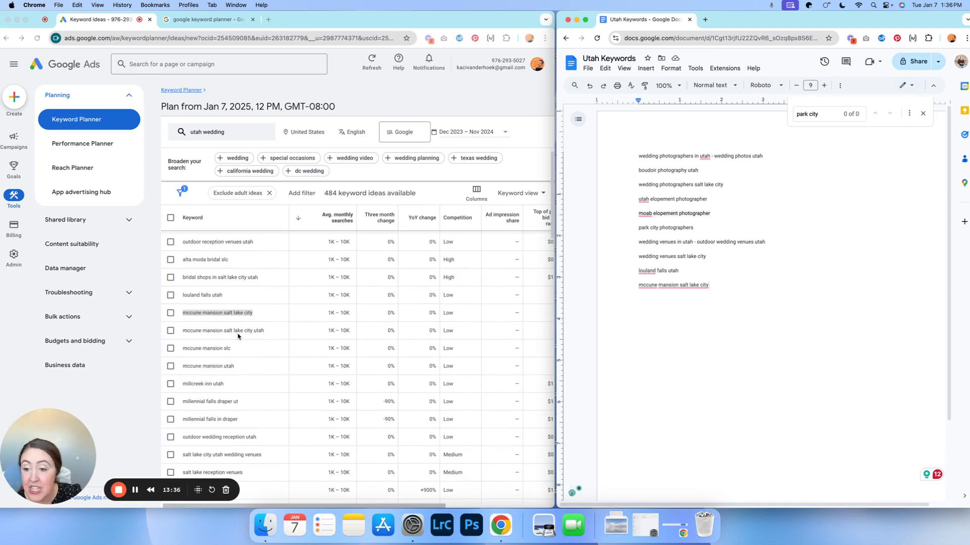
scroll(234, 333, "down", 3)
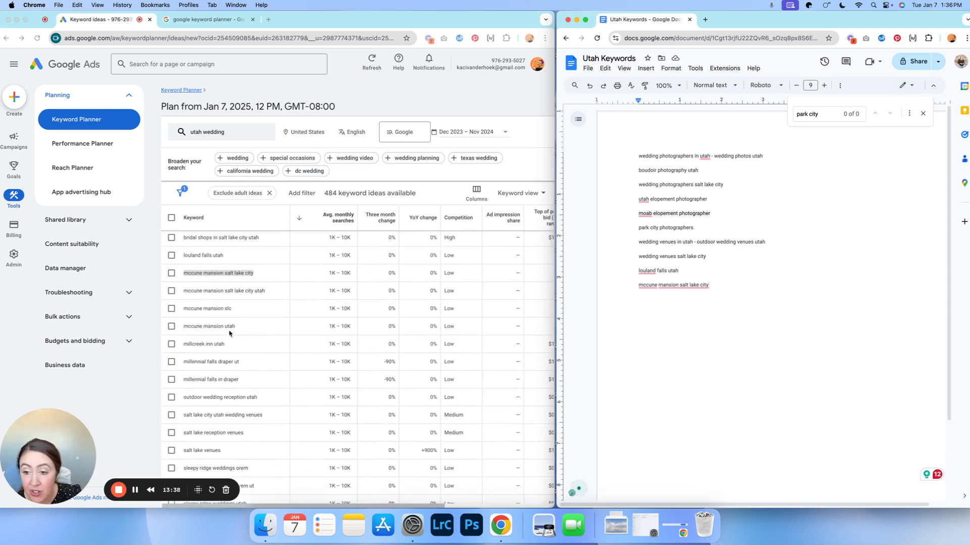
left_click(188, 347)
left_click_drag(228, 348, 182, 346)
key("cmd+c")
left_click(725, 286)
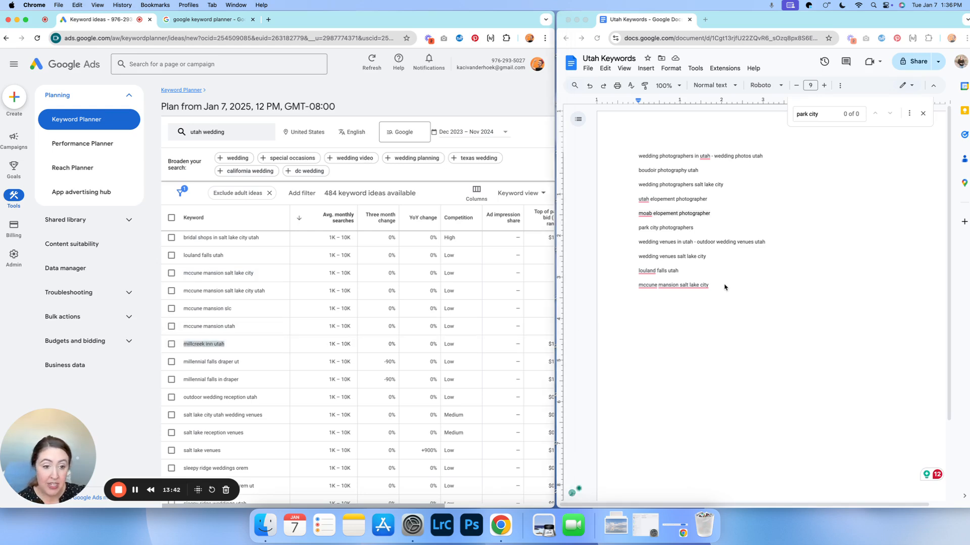
key("Return")
key("cmd+v")
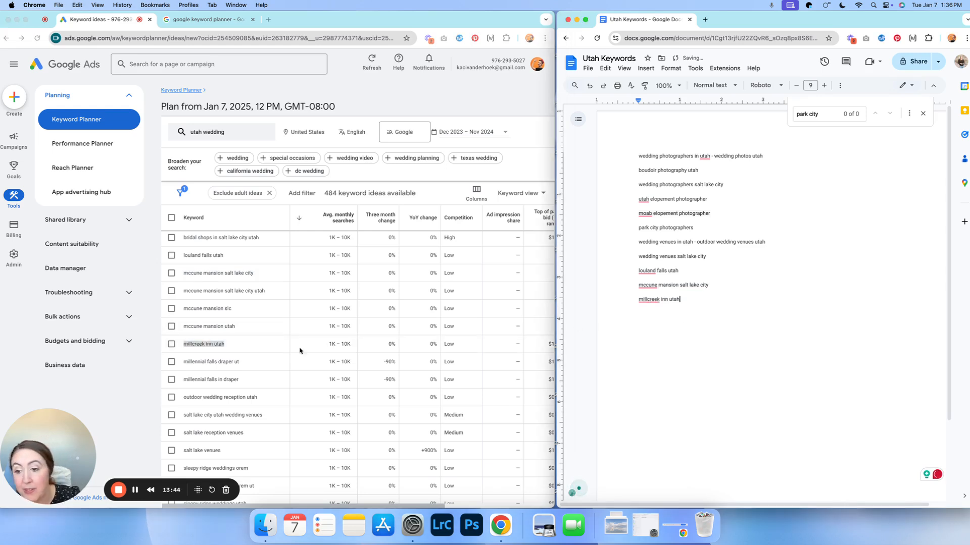
Copy the keyword "millennial falls draper ut" onto a new line below "millcreek inn utah" in the document.
scroll(192, 313, "down", 4)
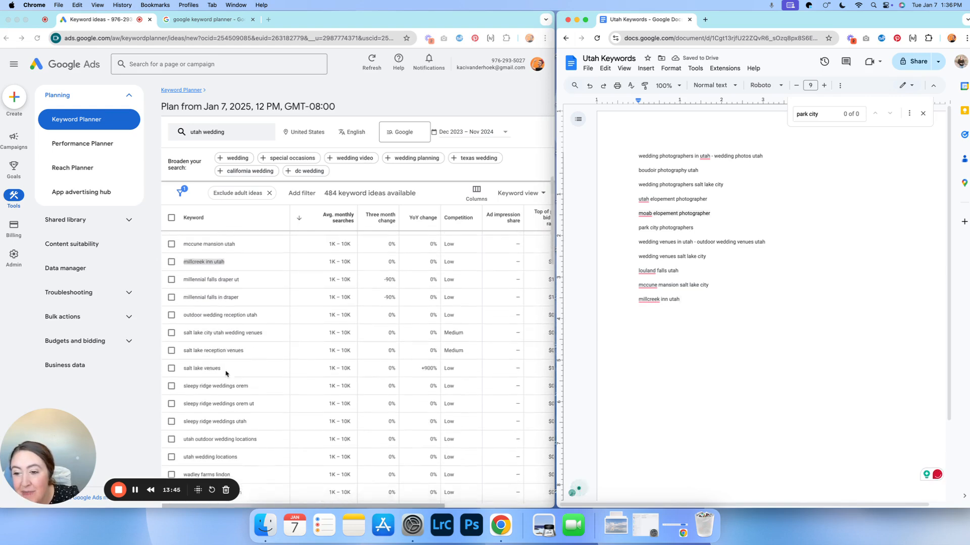
left_click(184, 275)
left_click_drag(184, 271, 239, 273)
key("super+c")
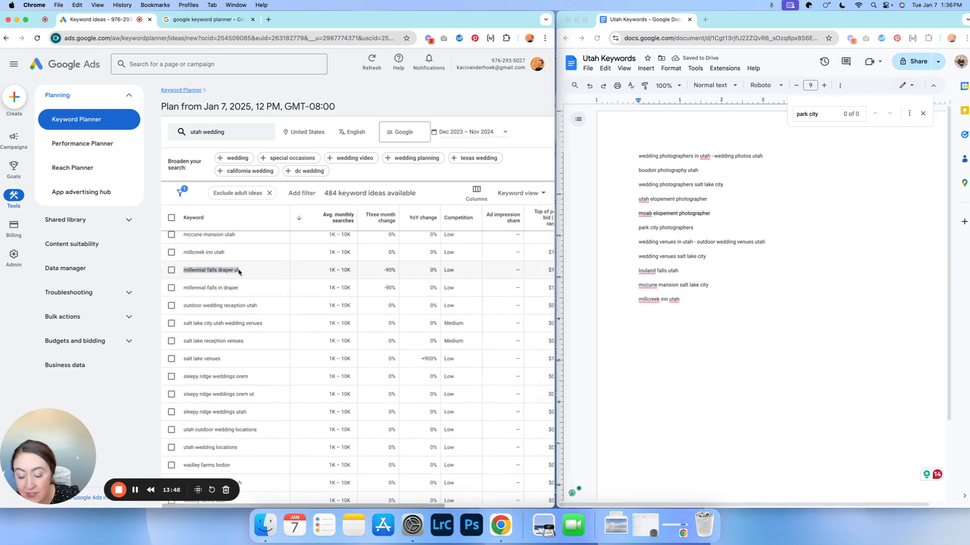
left_click(717, 316)
key("Return")
key("super+v")
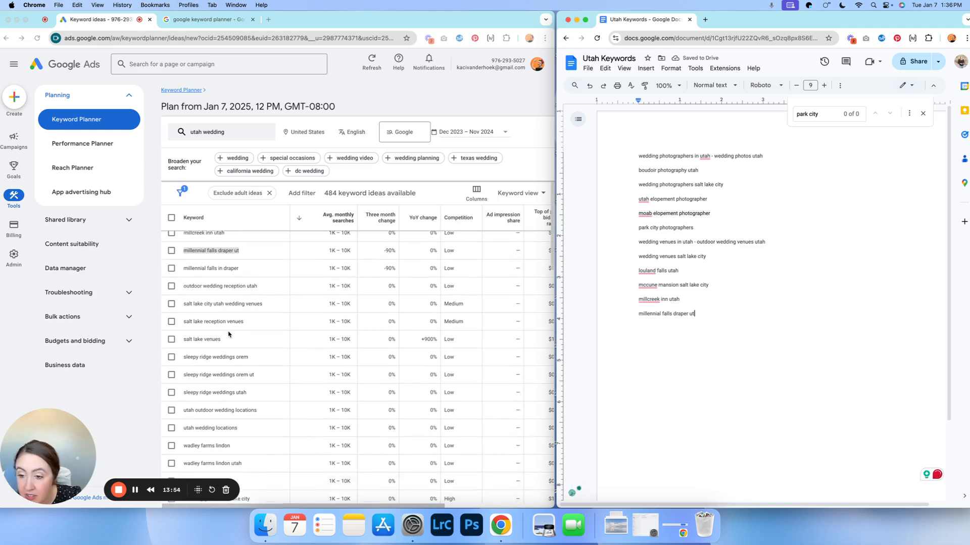
Copy the keyword "sleepy ridge weddings orem" onto a new line below "millennial falls draper ut" in the document.
scroll(227, 332, "down", 3)
left_click(248, 324)
left_click_drag(181, 323, 251, 324)
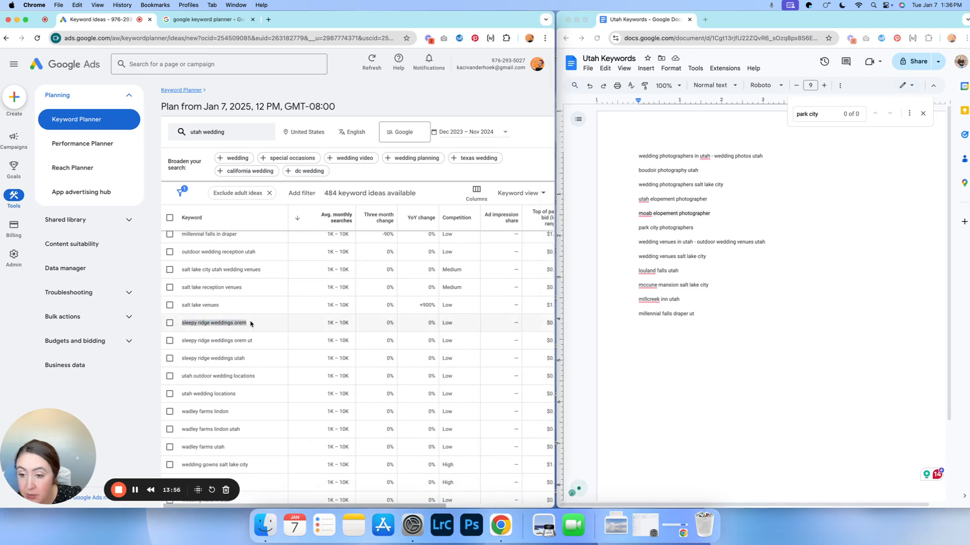
key("super+c")
left_click(727, 326)
key("Return")
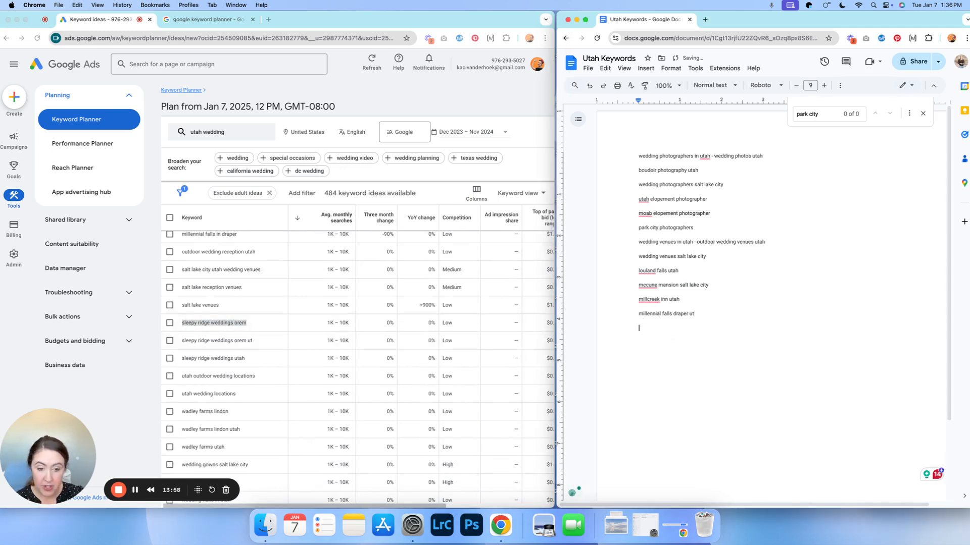
key("super+v")
Copy the keyword "wadley farms lindon" onto a new line below "sleepy ridge weddings orem" in the document.
scroll(235, 369, "down", 5)
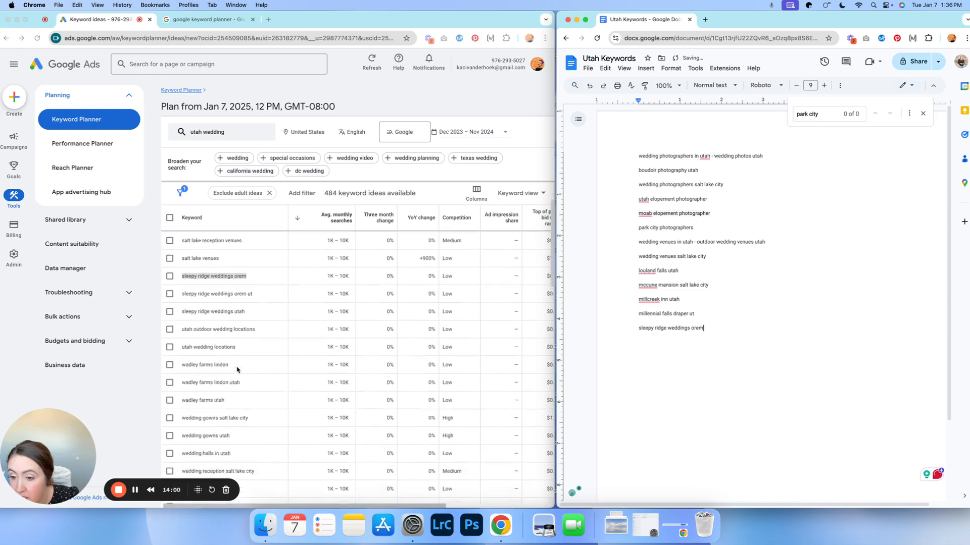
left_click_drag(181, 322, 233, 324)
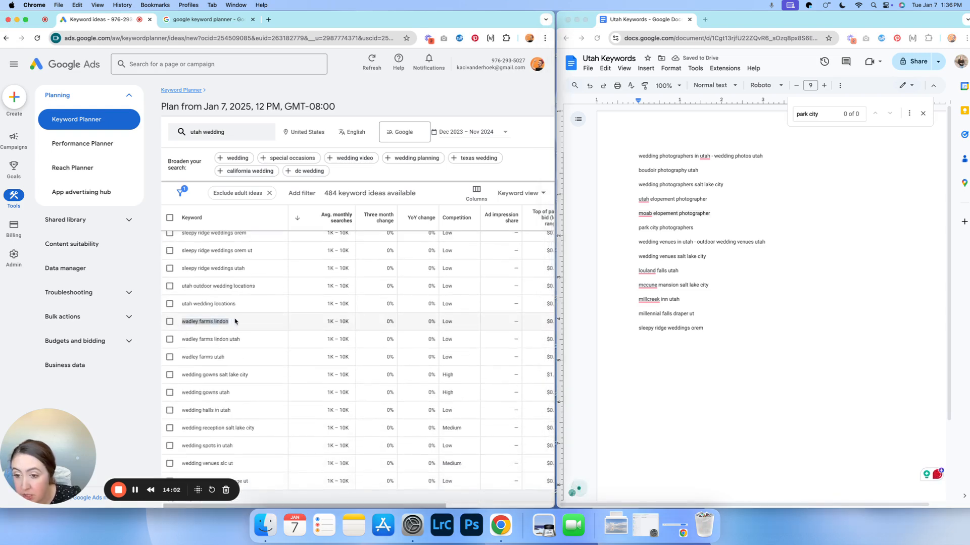
key("super+c")
left_click(714, 357)
key("Return")
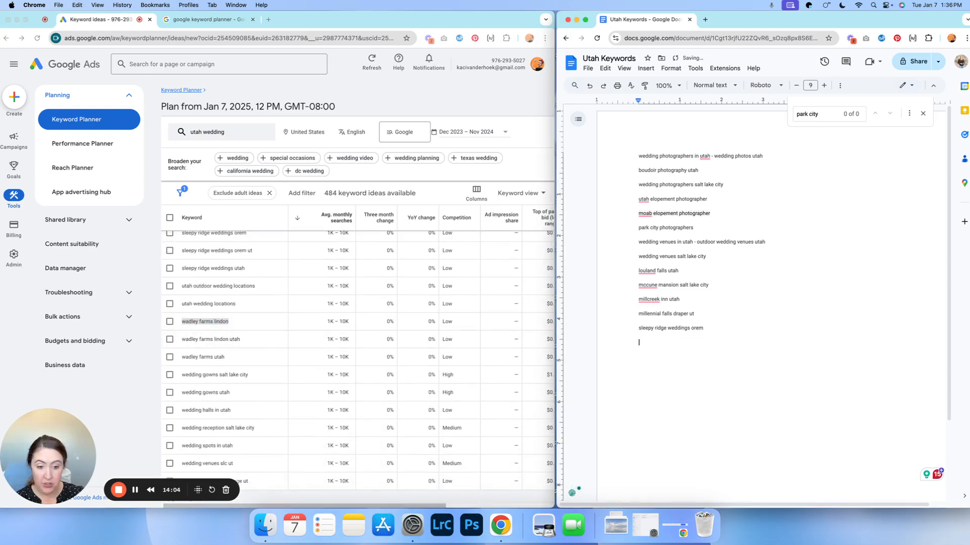
key("super+v")
Examine the keyword ideas with 100 – 1K monthly searches, highlighting "cheap wedding venues in utah" and "affordable wedding venues in utah".
scroll(248, 374, "down", 3)
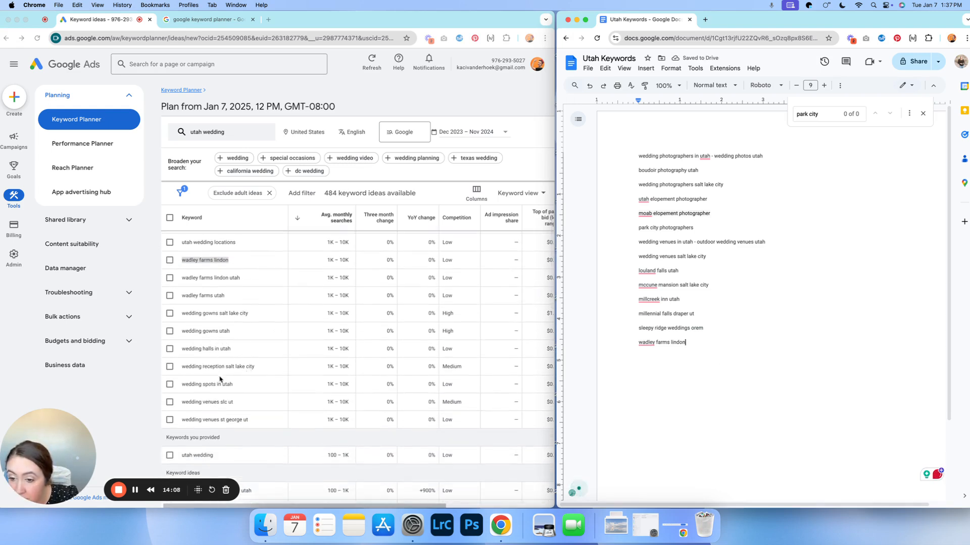
scroll(298, 417, "down", 10)
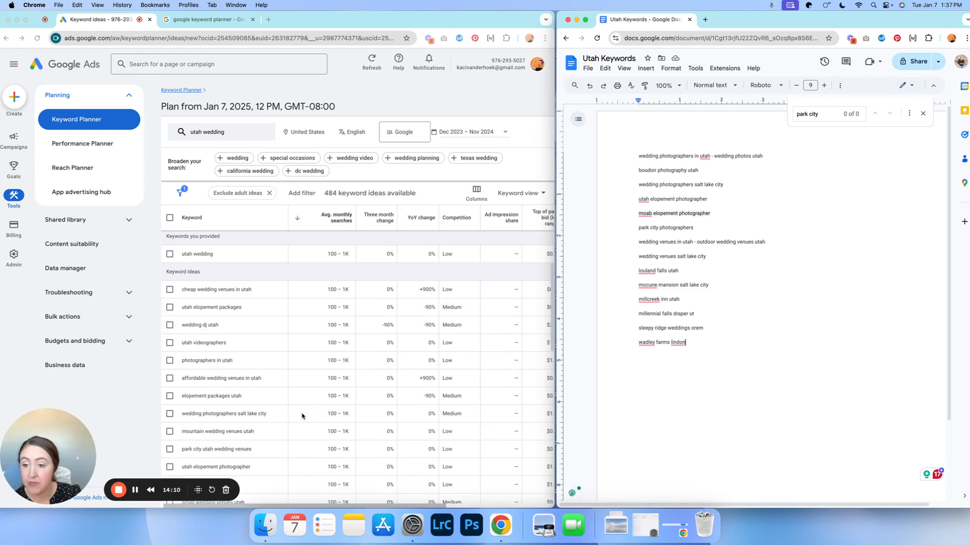
scroll(309, 306, "down", 1)
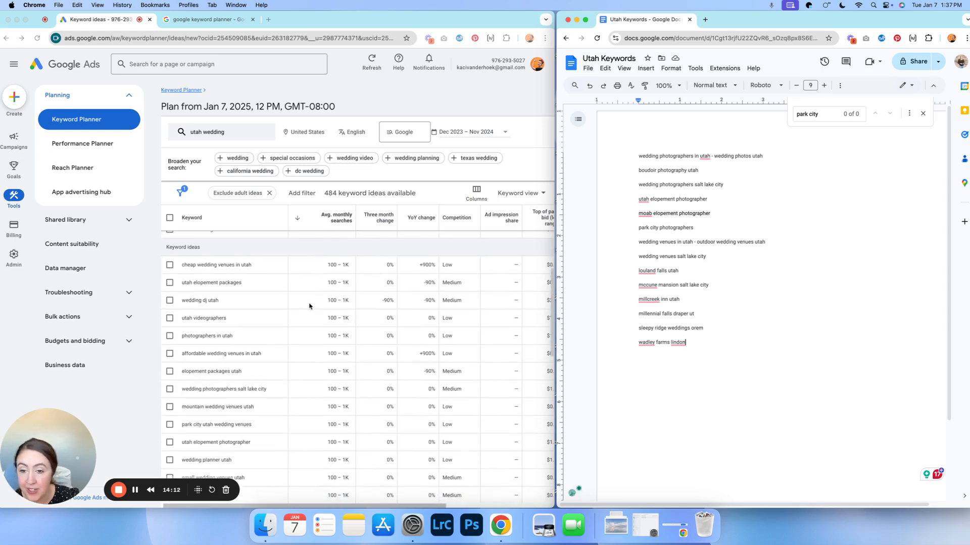
left_click(184, 260)
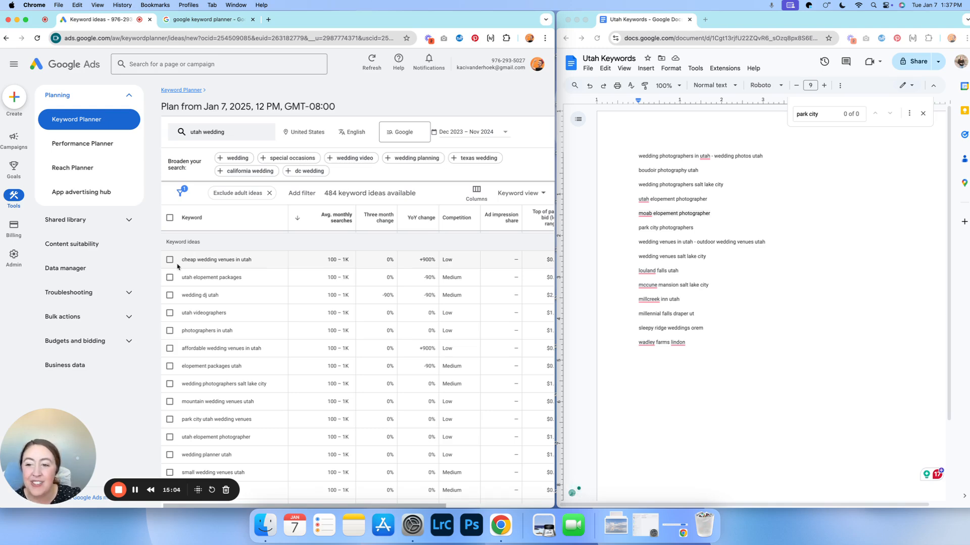
left_click_drag(181, 262, 453, 263)
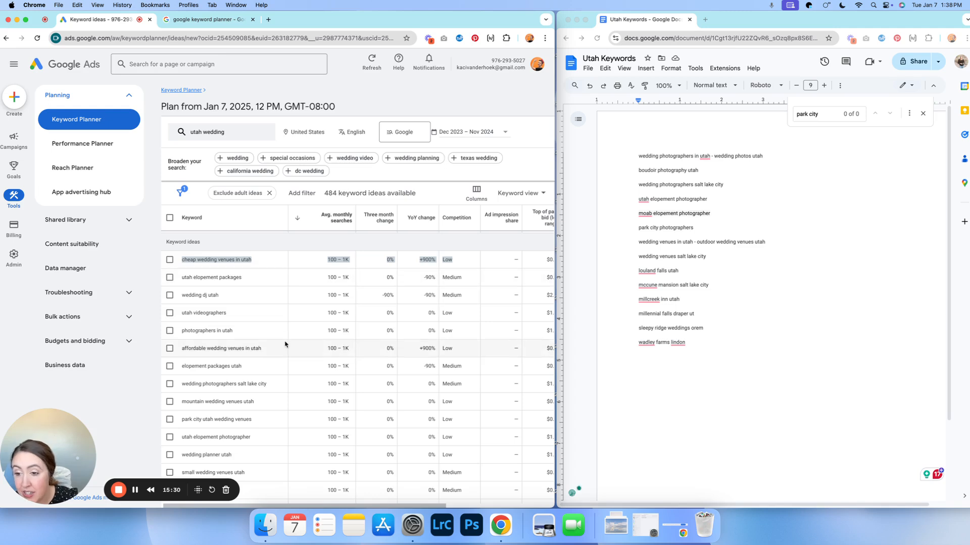
scroll(290, 333, "down", 1)
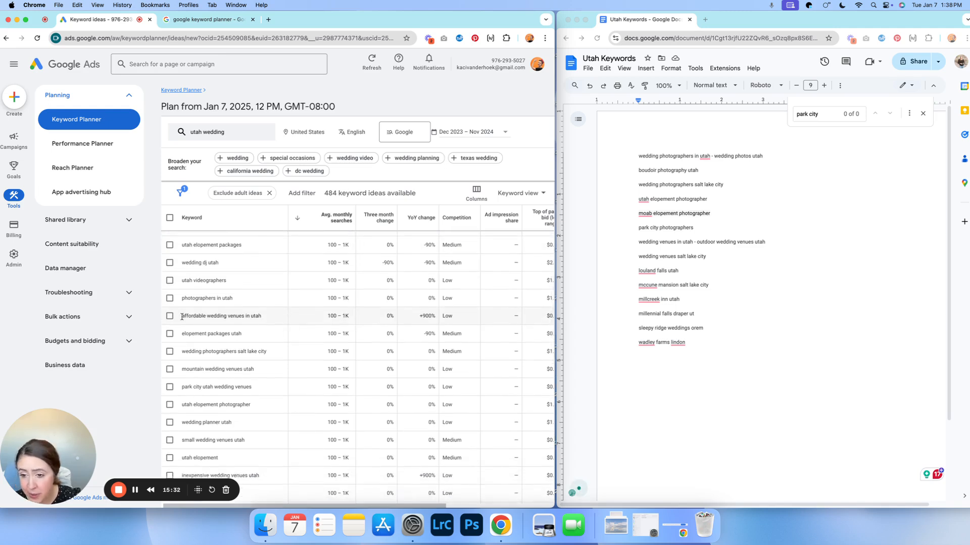
triple_click(292, 321)
Copy the keyword "mountain wedding venues utah" onto a new line below "wadley farms lindon" in the document.
scroll(289, 320, "down", 4)
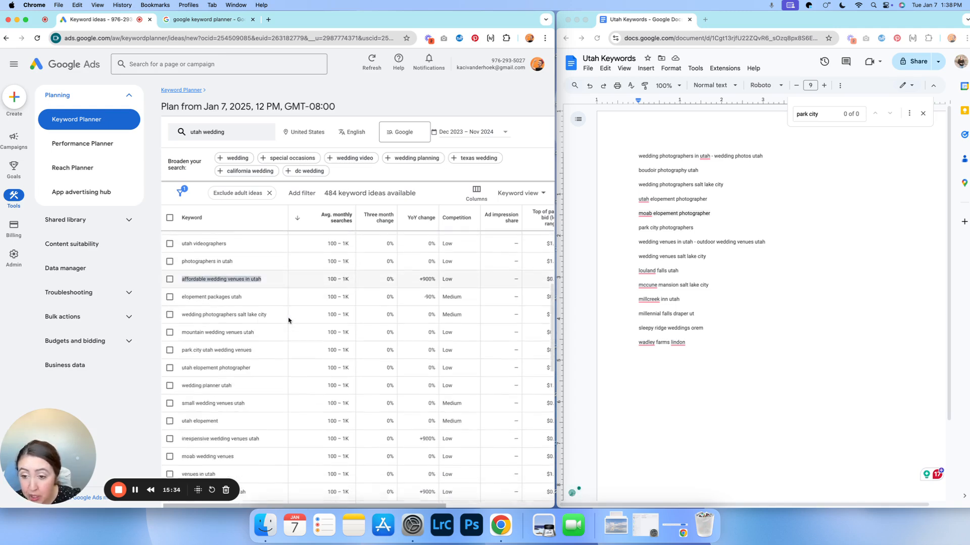
left_click_drag(182, 295, 275, 299)
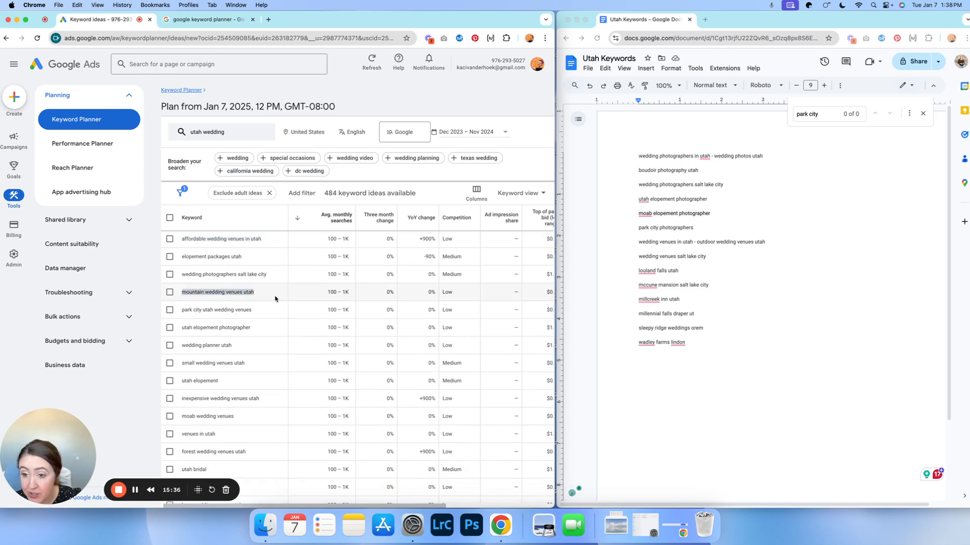
key("super+c")
left_click(728, 353)
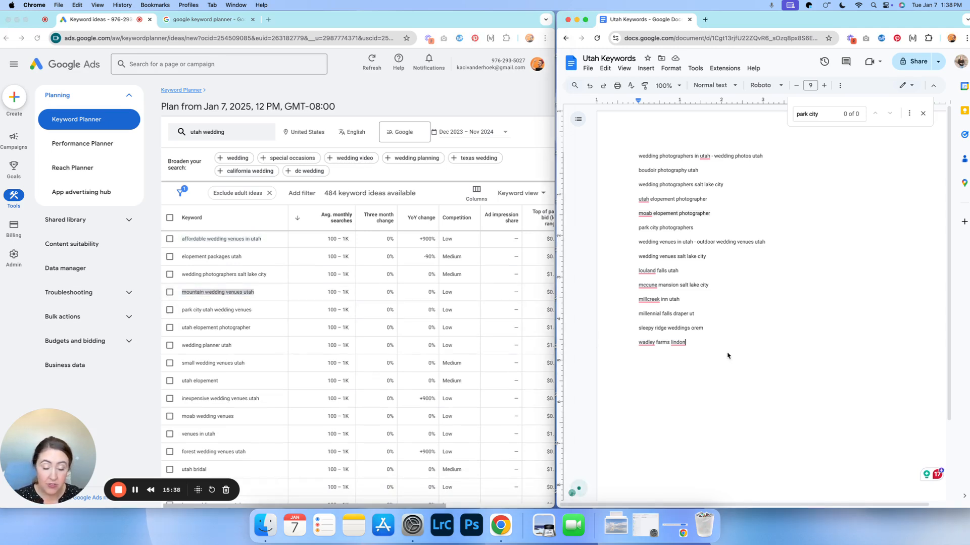
key("Return")
key("super+v")
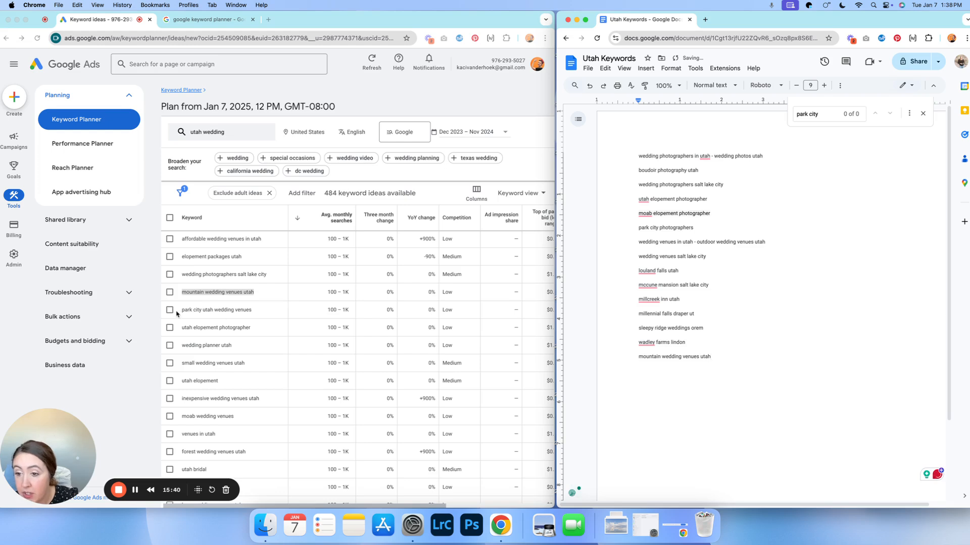
Copy the keyword "park city utah wedding venues" onto a new line below "mountain wedding venues utah" in the document.
left_click_drag(180, 310, 260, 311)
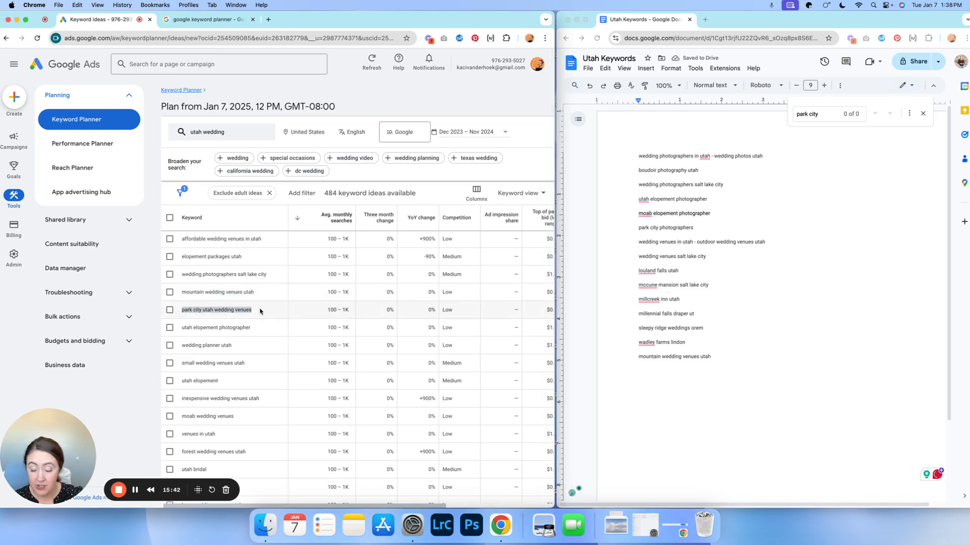
left_click(737, 360)
key("Return")
key("ctrl+v")
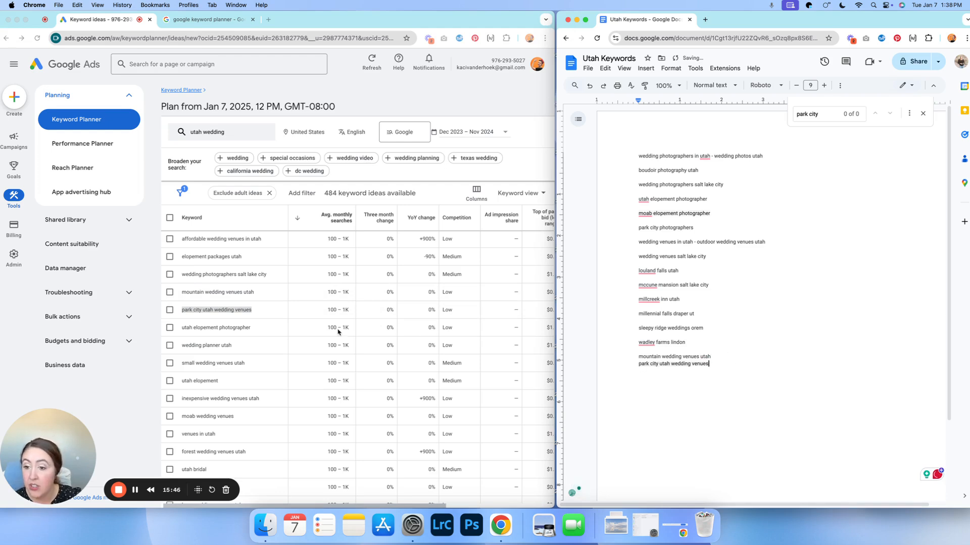
Check the remaining keyword ideas, and insert a blank line between "mountain wedding venues utah" and "park city utah wedding venues" in the document.
scroll(254, 351, "down", 3)
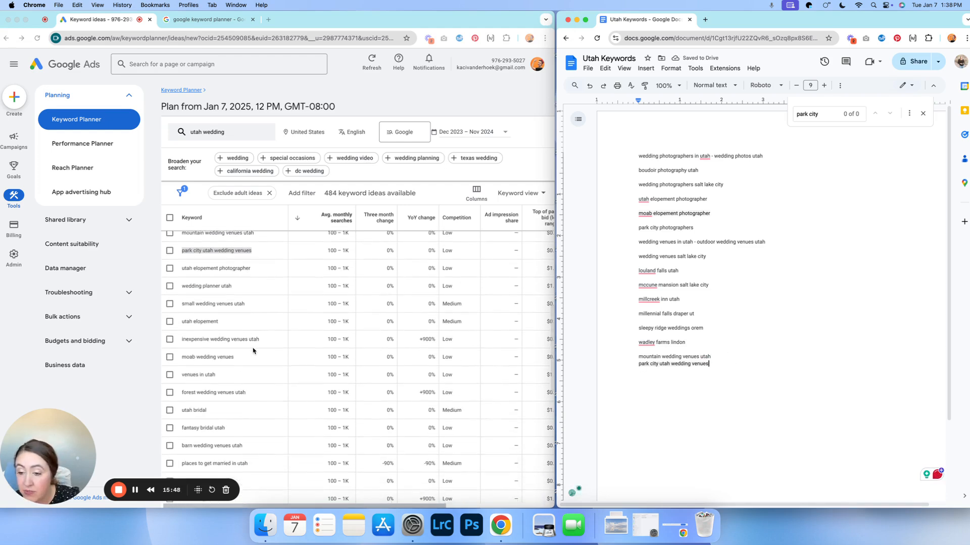
scroll(253, 351, "down", 3)
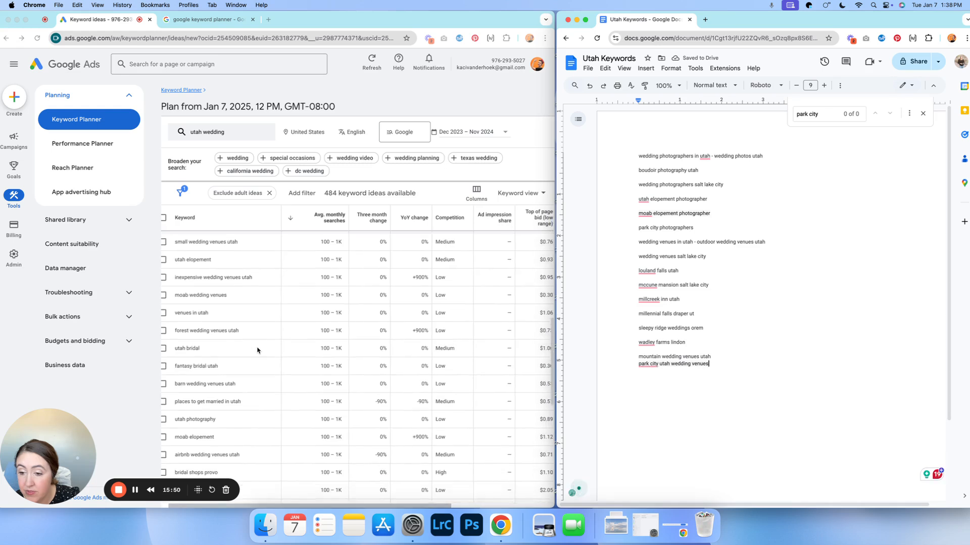
scroll(257, 351, "down", 7)
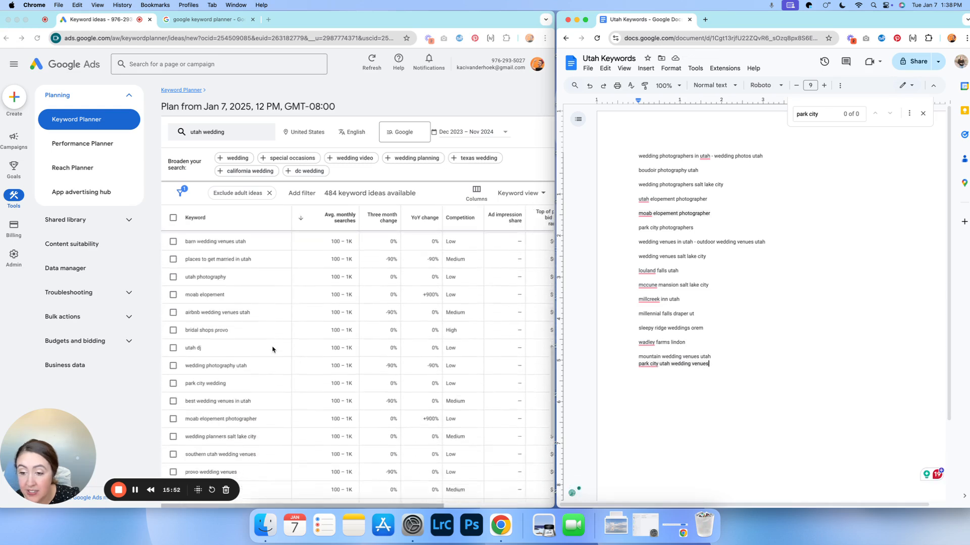
scroll(273, 350, "down", 15)
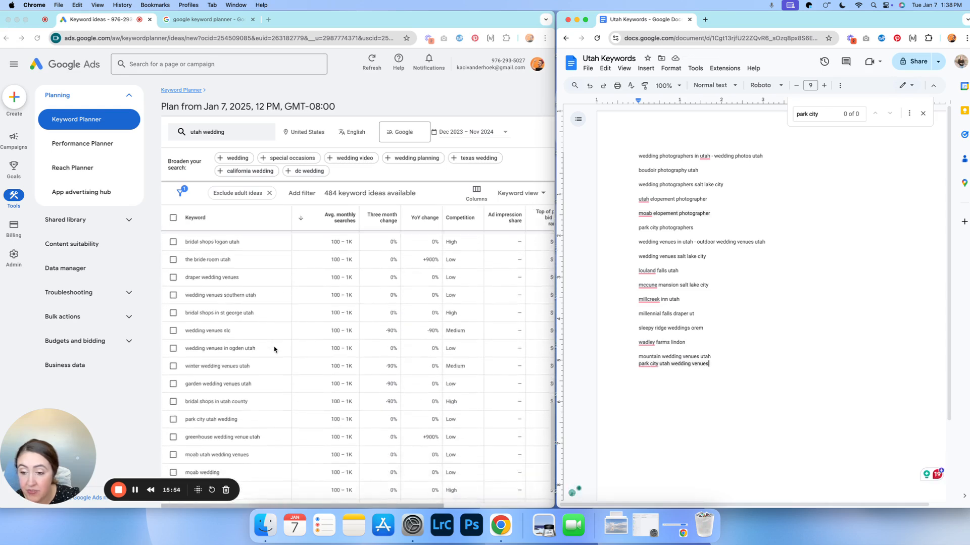
scroll(274, 350, "down", 1)
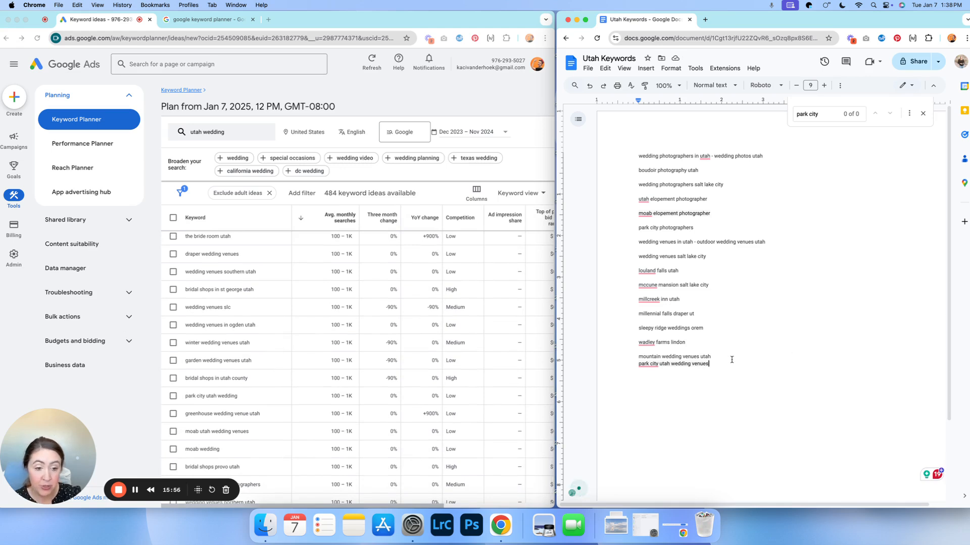
left_click(710, 357)
key("Return")
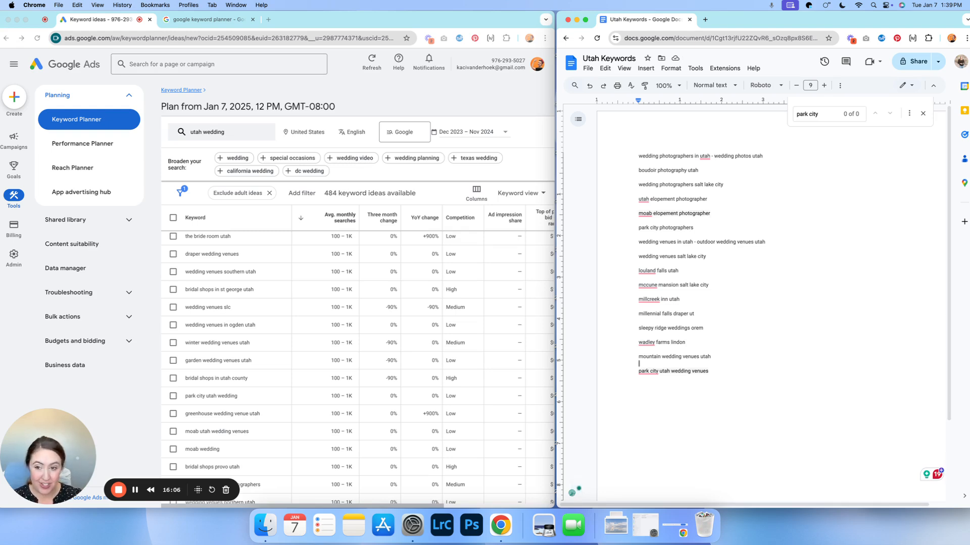
Get keyword ideas for "utah wedding photographer" in Keyword Planner.
left_click(240, 138)
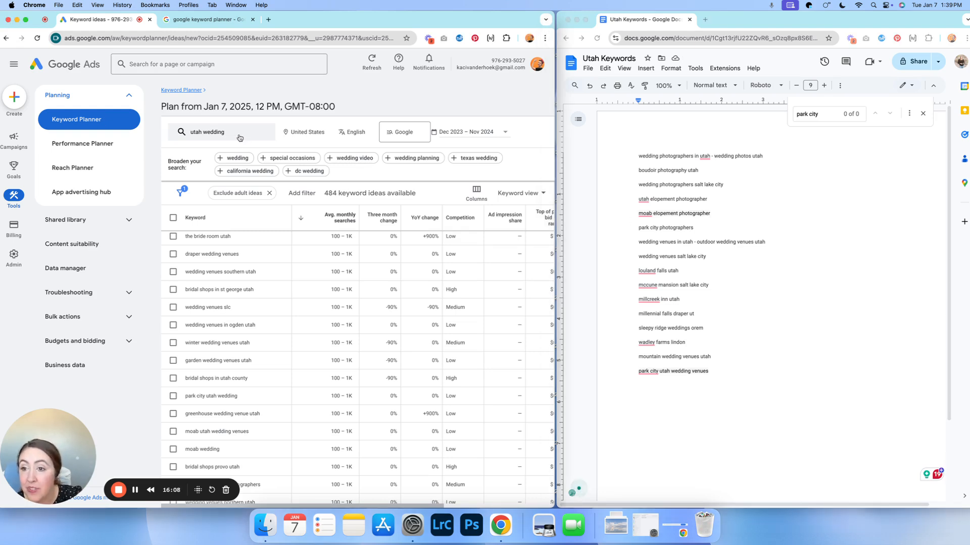
left_click(227, 137)
left_click(252, 174)
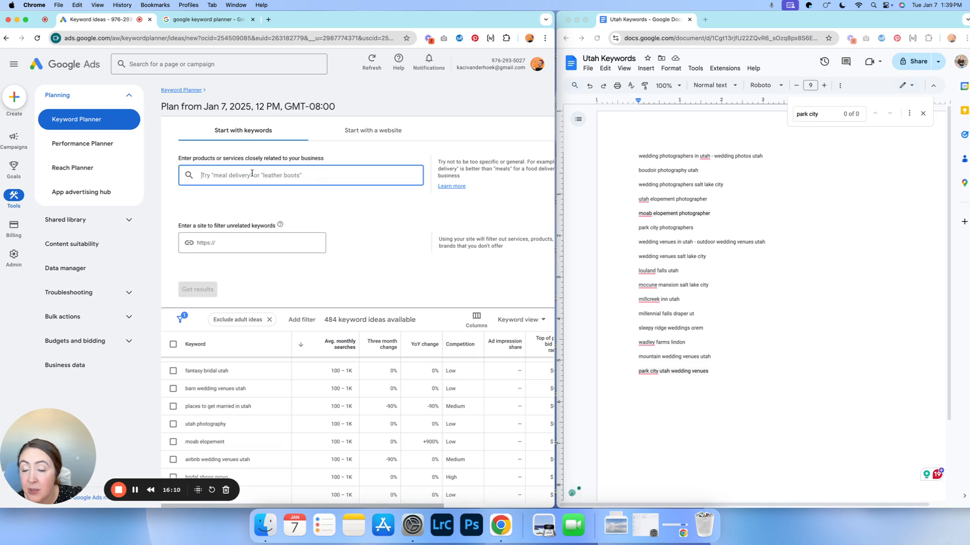
type("utah wedd")
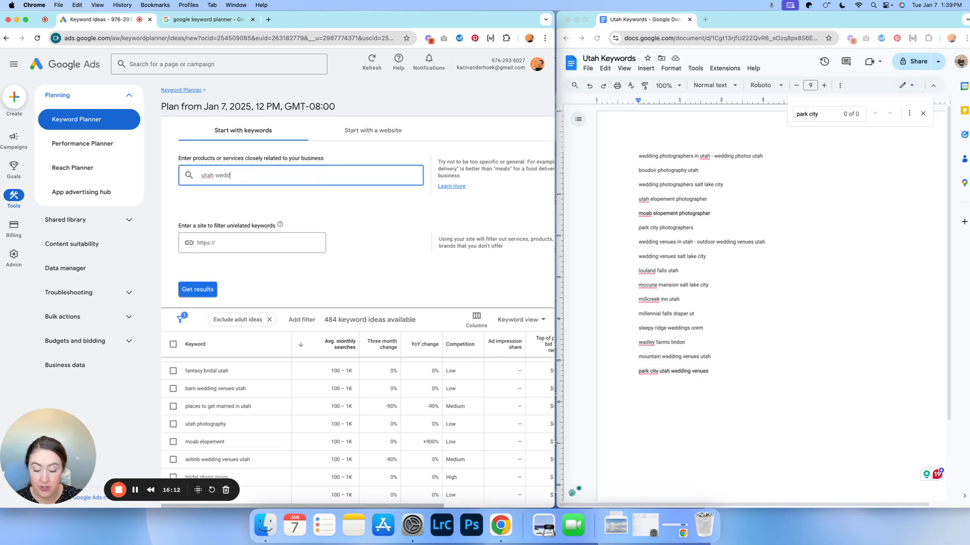
type("ing photographer")
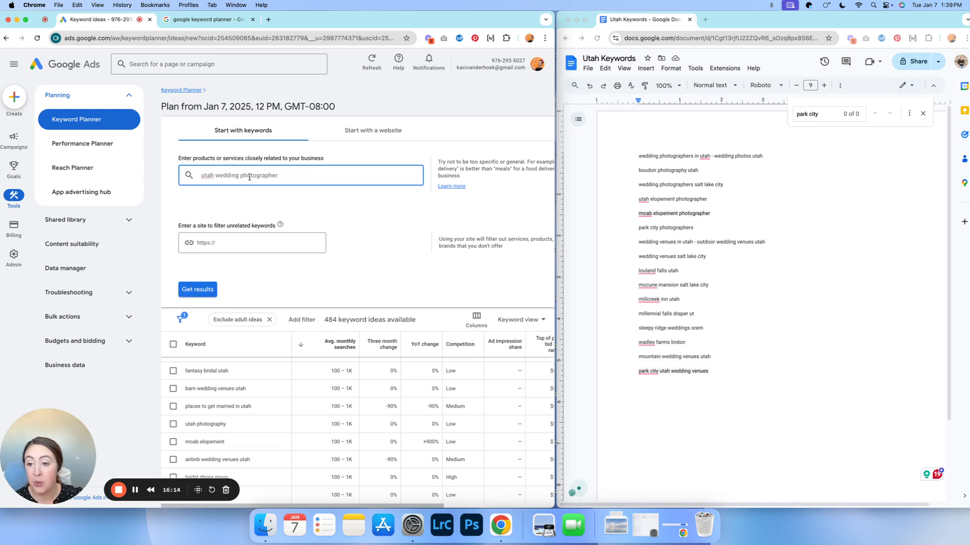
left_click(200, 289)
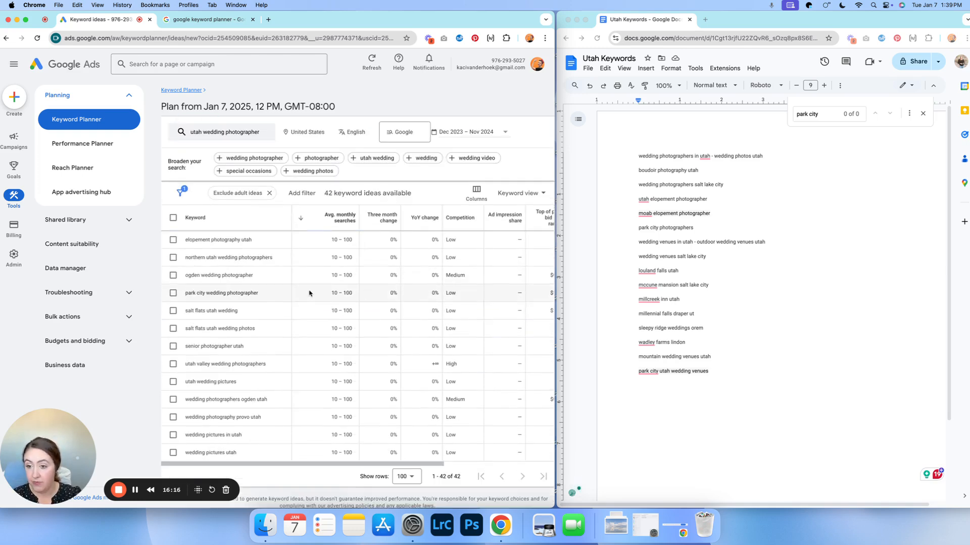
Examine the keyword ideas for "utah wedding photographer", including their monthly searches, competition and low-range bids.
scroll(267, 295, "down", 3)
scroll(267, 295, "up", 10)
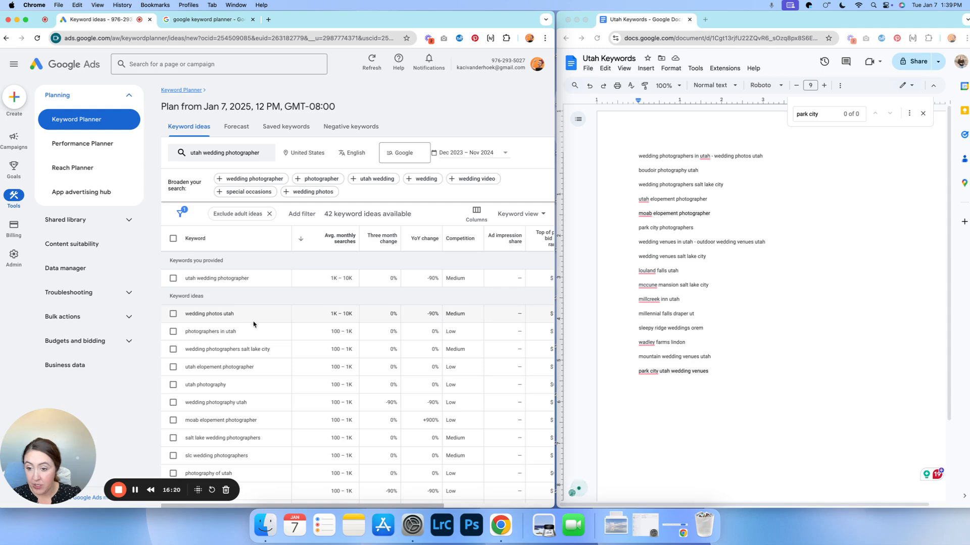
scroll(217, 318, "down", 2)
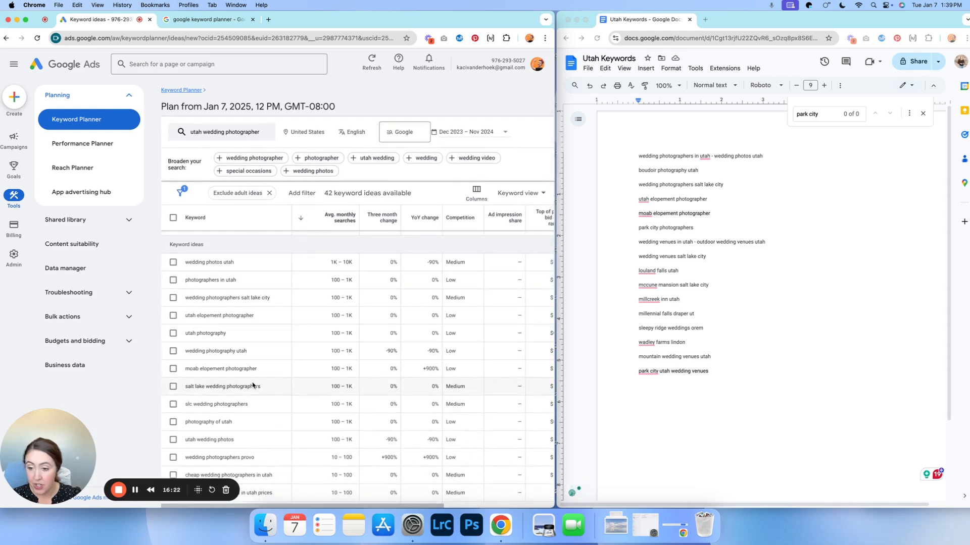
scroll(263, 396, "down", 1)
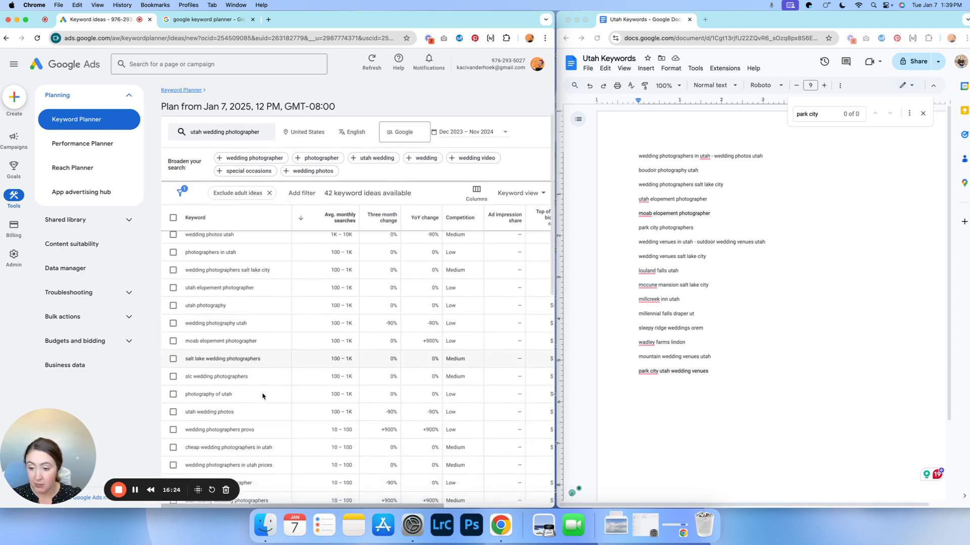
scroll(263, 396, "down", 3)
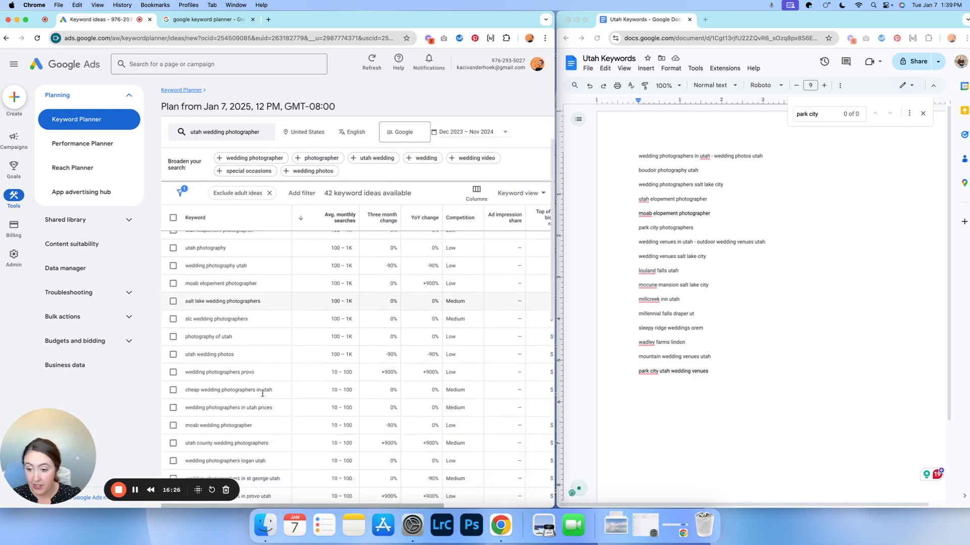
scroll(262, 393, "down", 5)
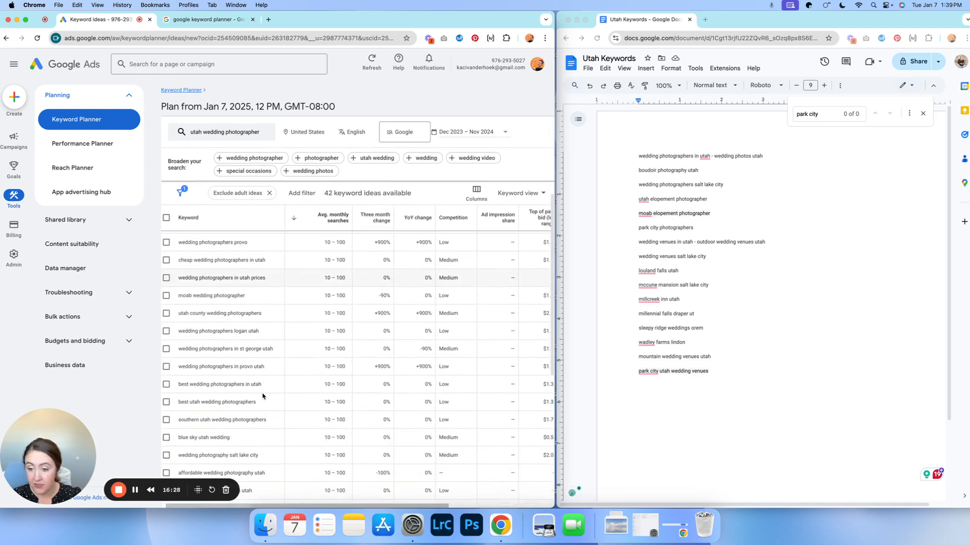
scroll(263, 397, "right", 1)
scroll(240, 436, "down", 1)
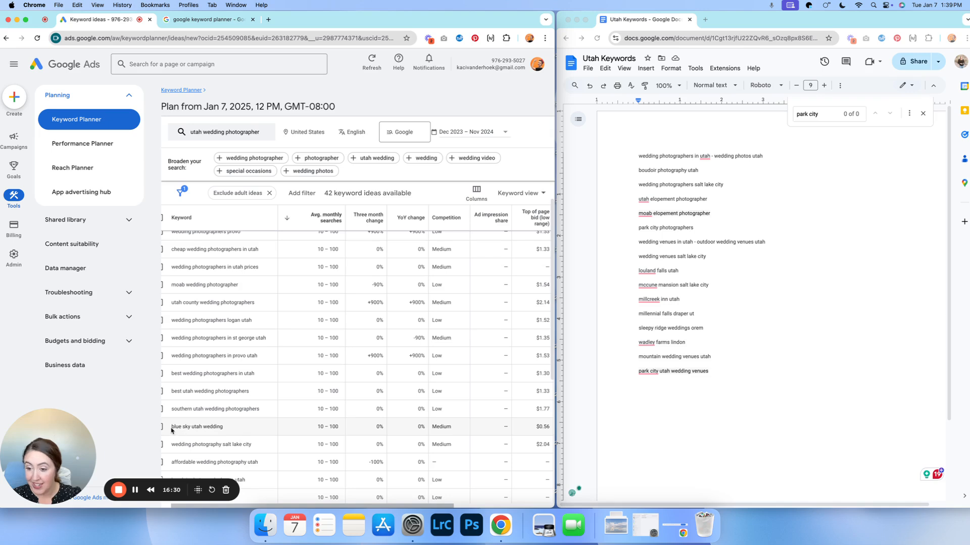
Copy the keyword "blue sky utah wedding" onto a new line below "wadley farms lindon" in the document.
left_click_drag(172, 429, 236, 426)
key("super+c")
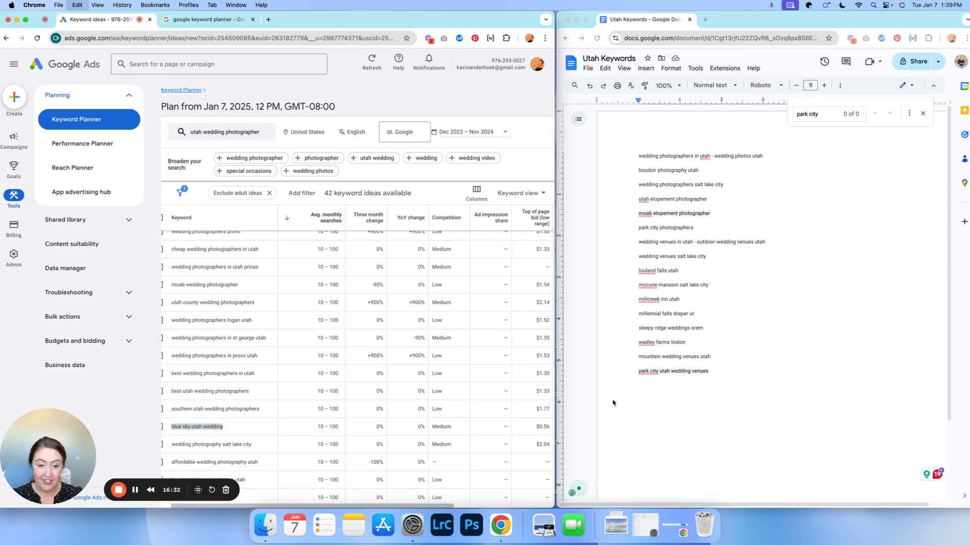
left_click(698, 341)
key("Return")
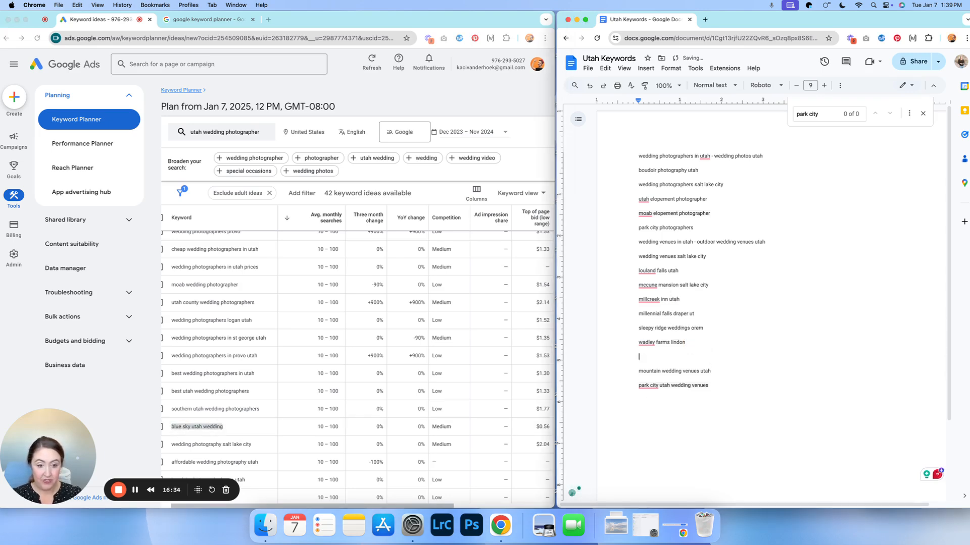
key("super+v")
Check the remaining "utah wedding photographer" keyword ideas below "blue sky utah wedding", and return to the start of the results.
scroll(270, 382, "down", 5)
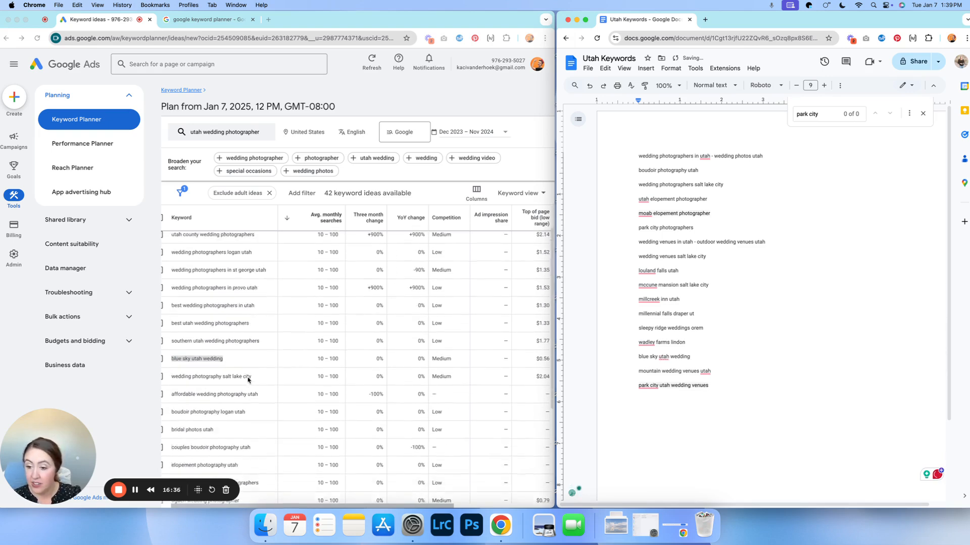
scroll(248, 380, "down", 4)
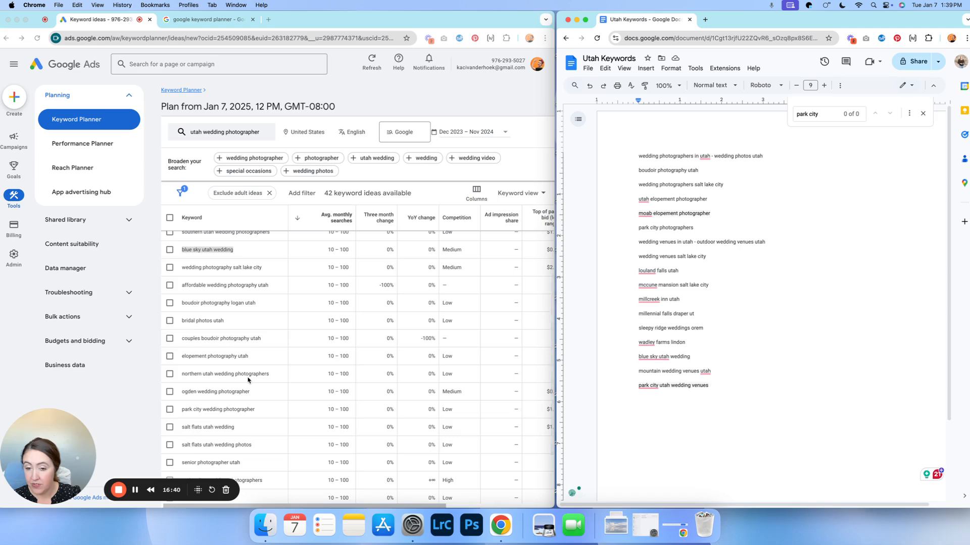
scroll(249, 379, "down", 4)
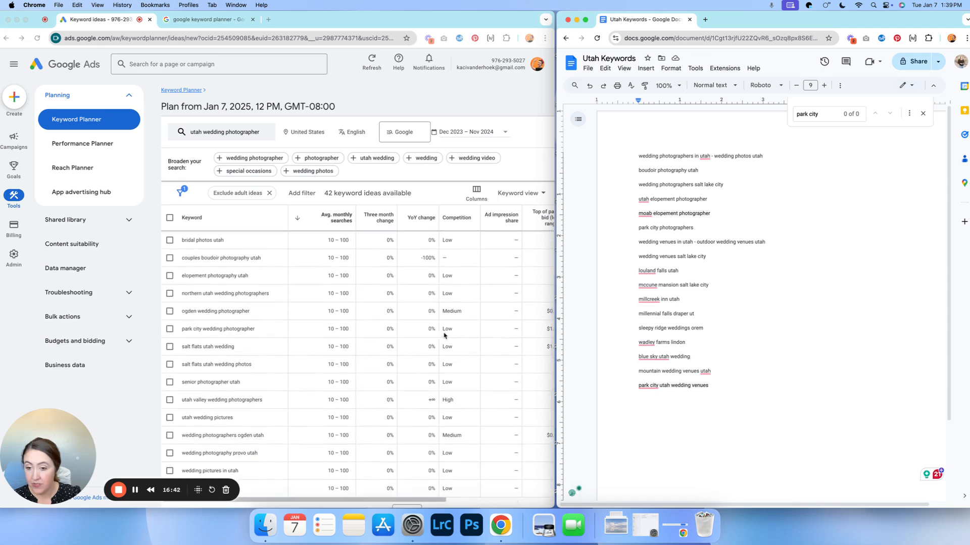
scroll(288, 374, "up", 15)
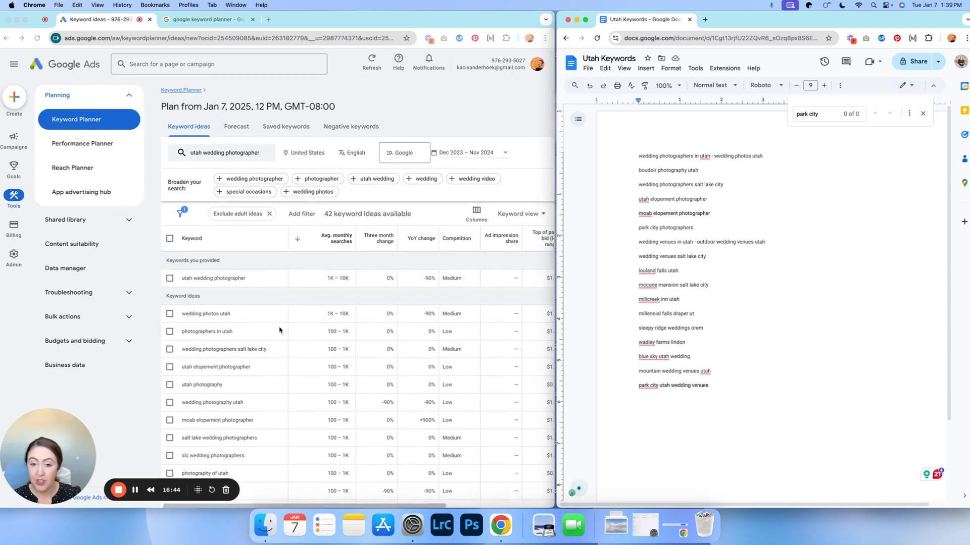
Highlight the whole keyword list in the document for review, and close the find bar.
double_click(804, 292)
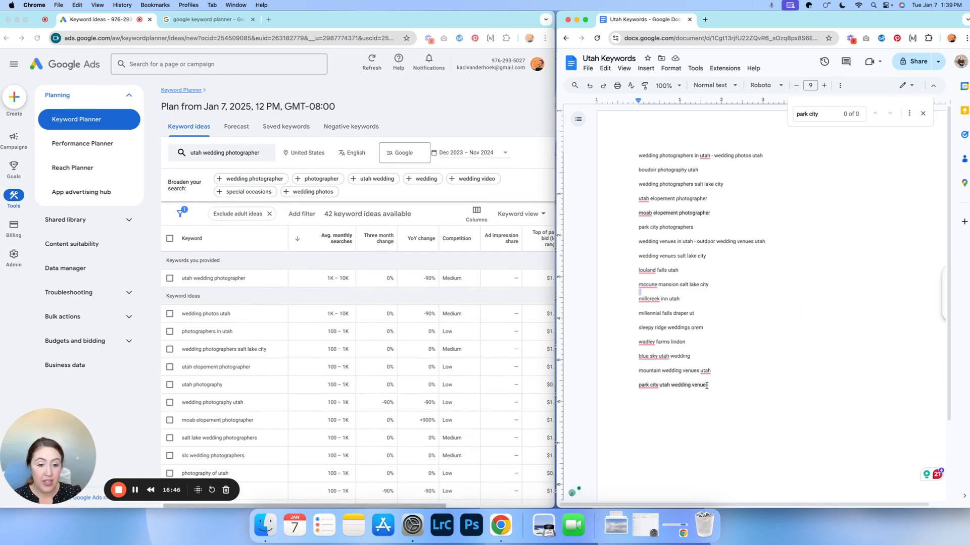
left_click_drag(711, 387, 765, 155)
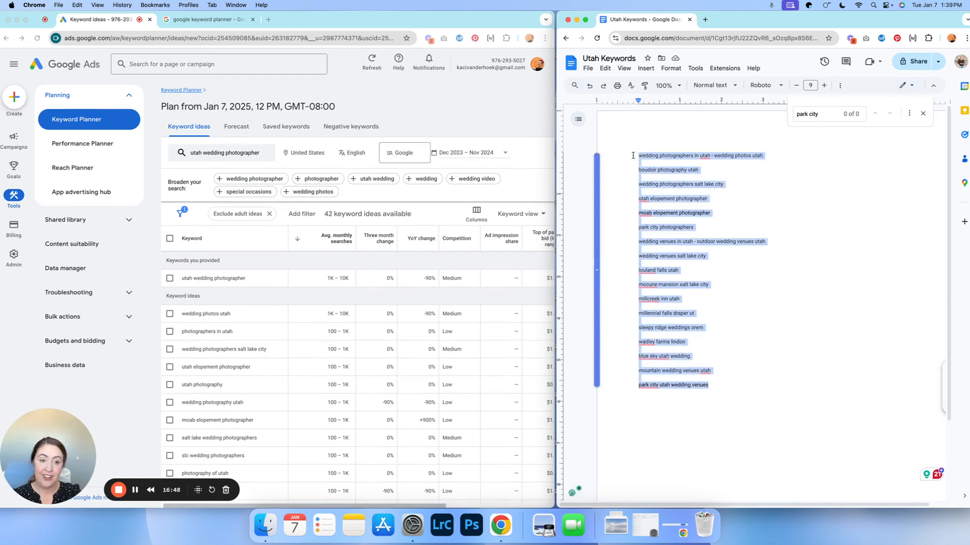
left_click(776, 194)
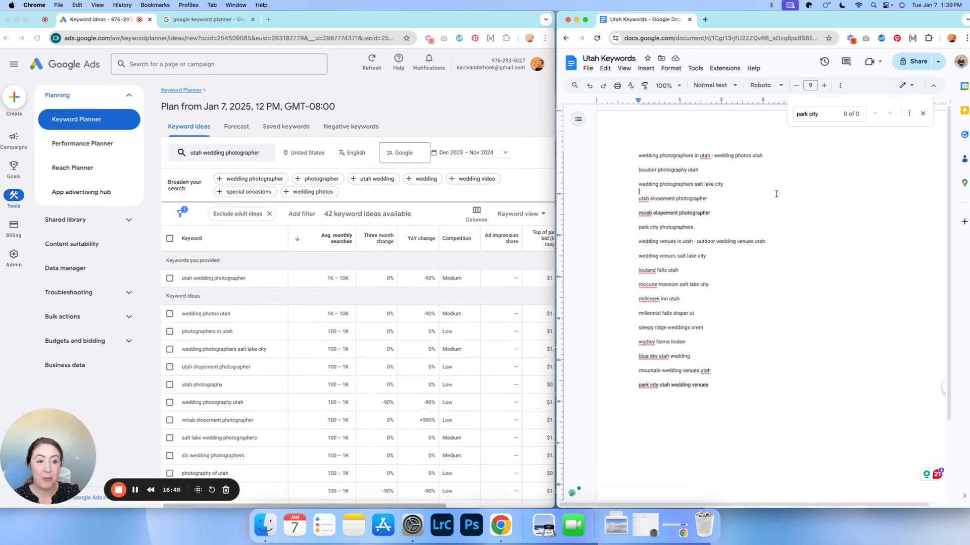
left_click(922, 114)
double_click(758, 224)
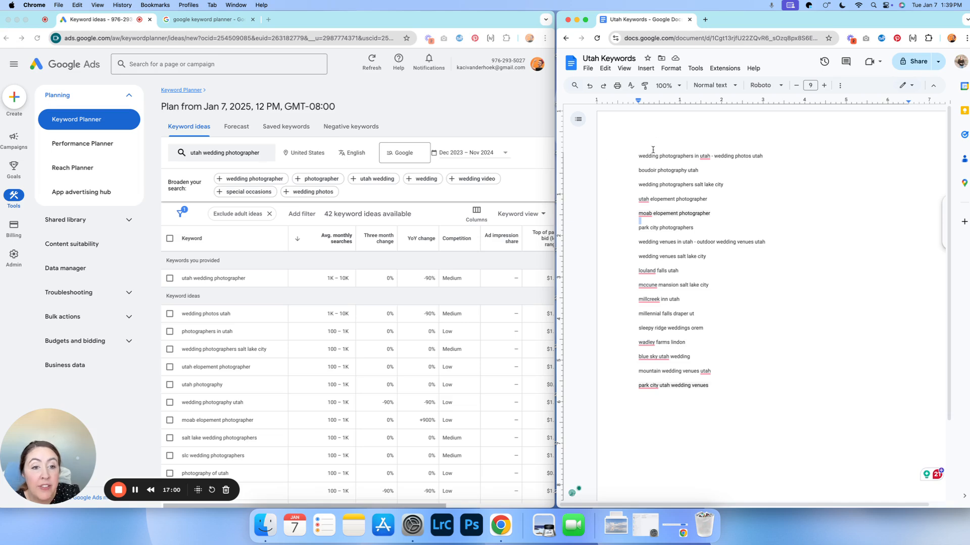
Highlight the keyword lines "wedding photographers in utah - wedding photos utah" and "boudoir photography utah" in turn to review them.
left_click_drag(639, 156, 765, 154)
left_click(784, 152)
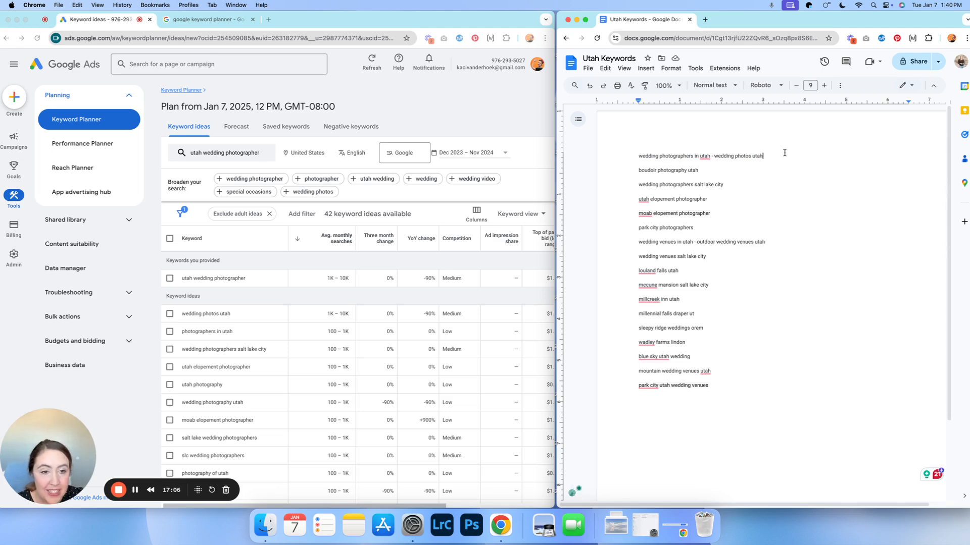
triple_click(727, 163)
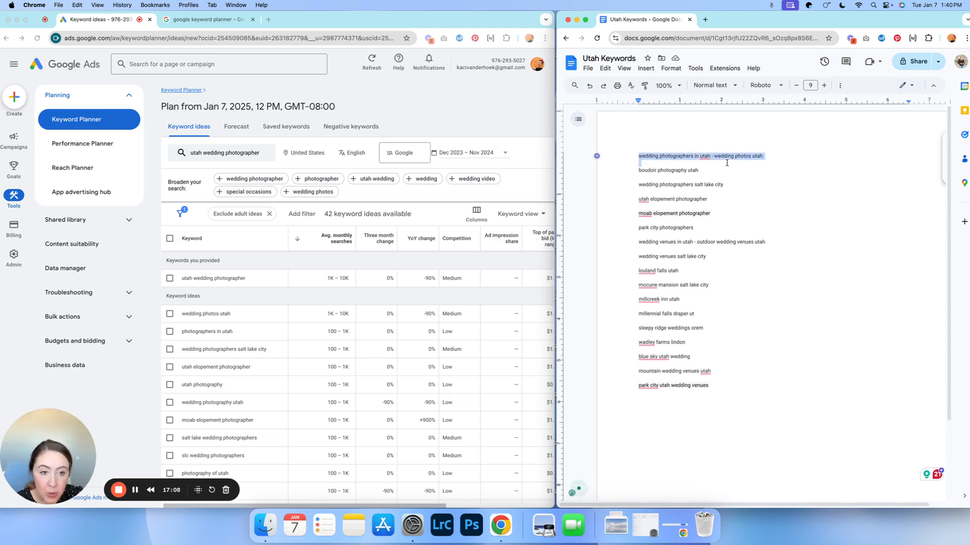
left_click_drag(727, 162, 708, 157)
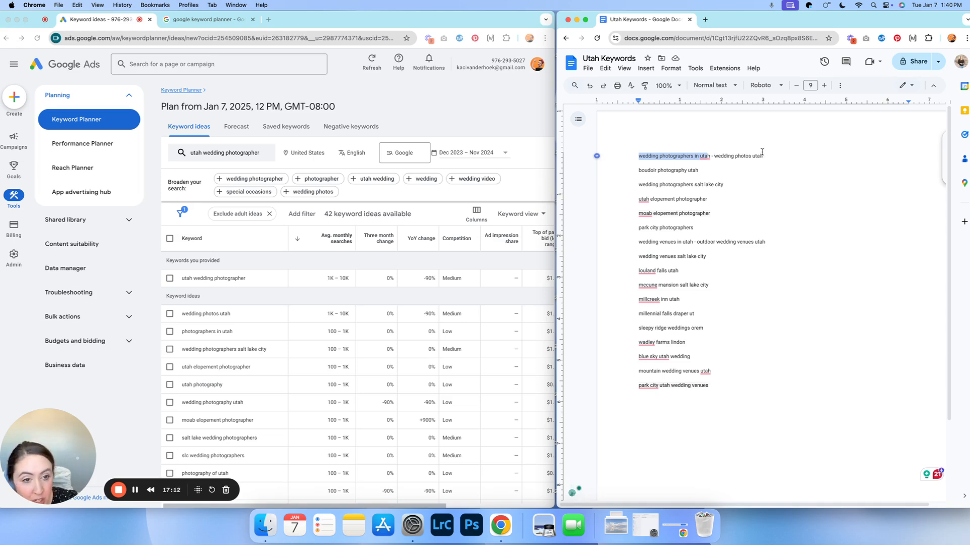
left_click(648, 171)
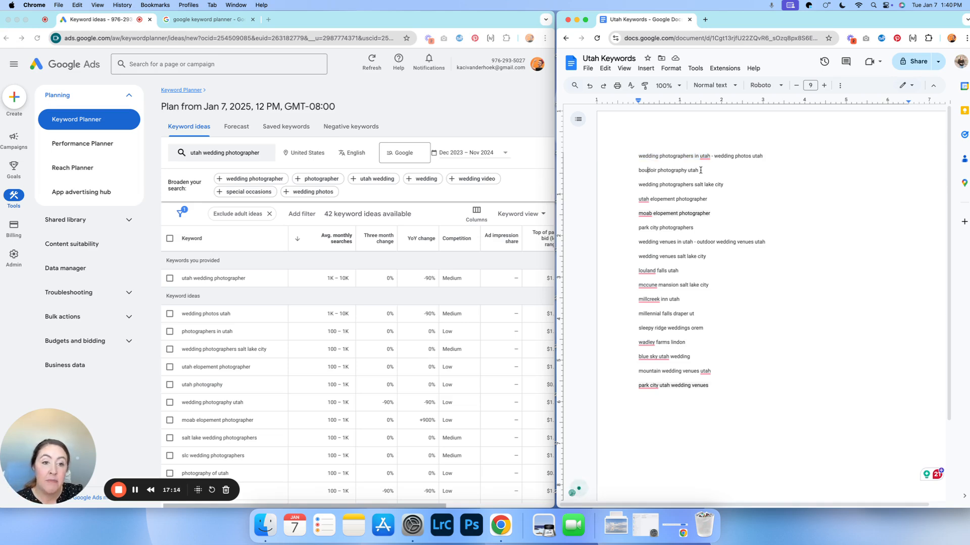
left_click_drag(700, 171, 637, 172)
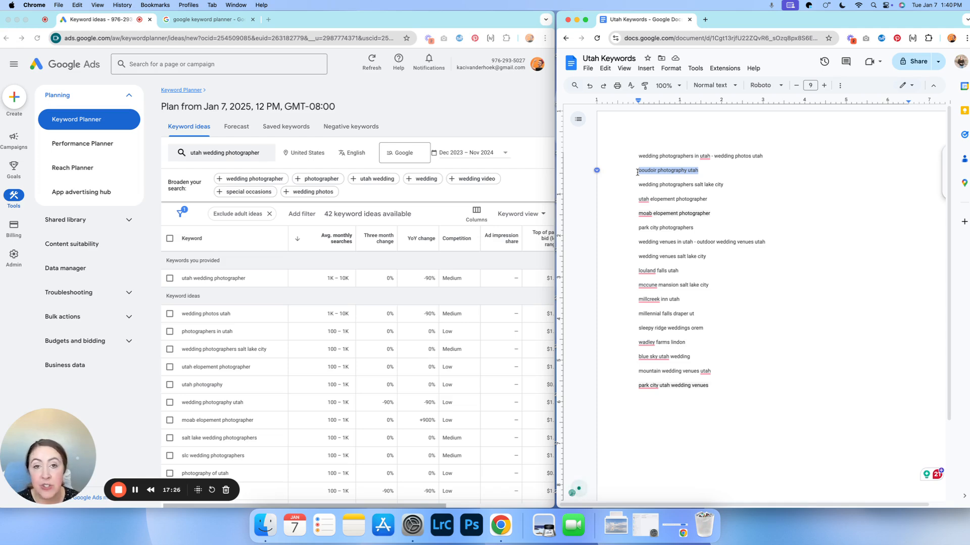
left_click(673, 185)
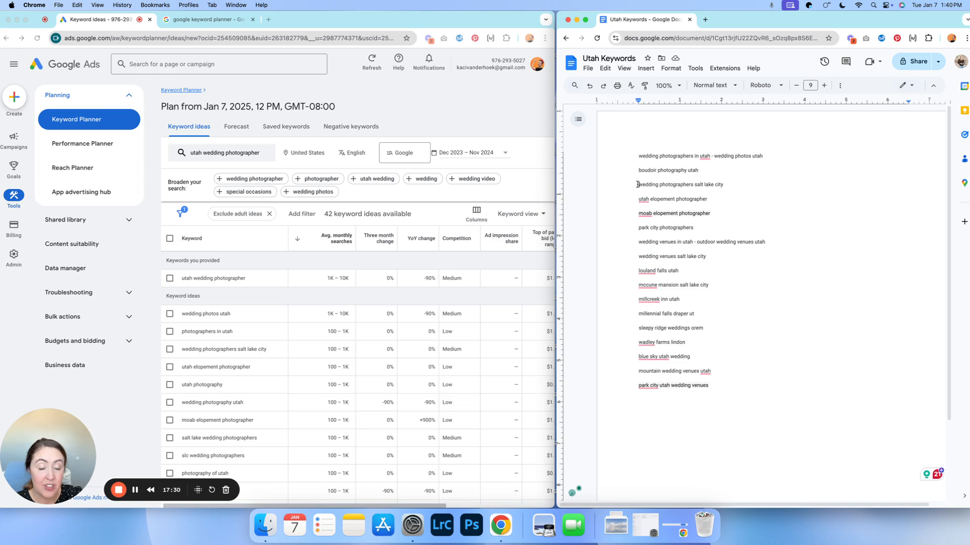
Change "wedding photographers salt lake city" to "wedding photographer salt lake city" in the document, and highlight that line for review.
left_click_drag(639, 184, 734, 184)
left_click(690, 187)
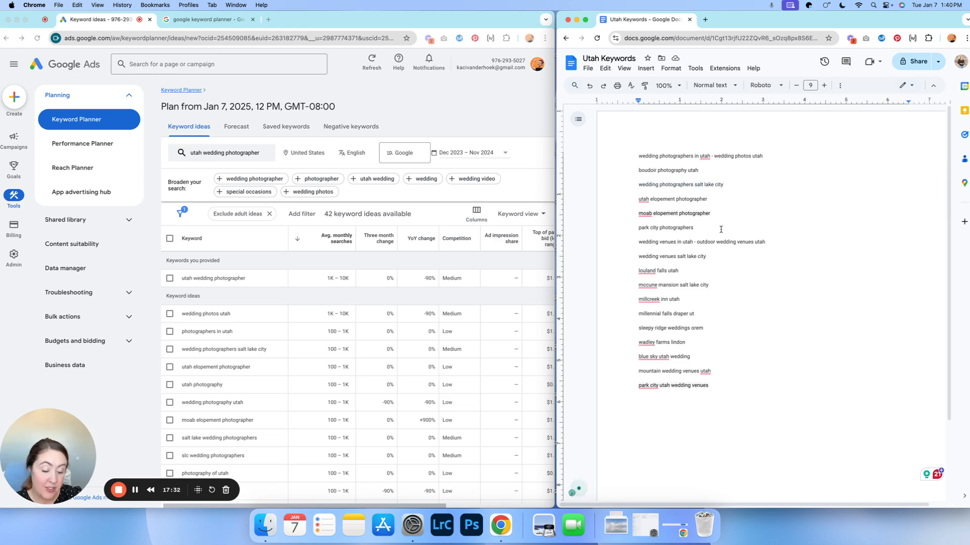
key("BackSpace")
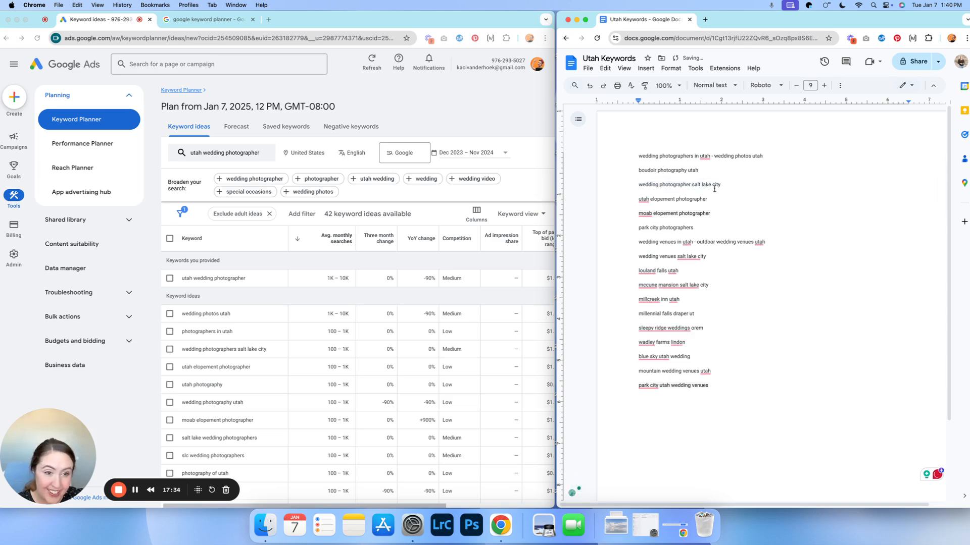
left_click_drag(720, 184, 637, 186)
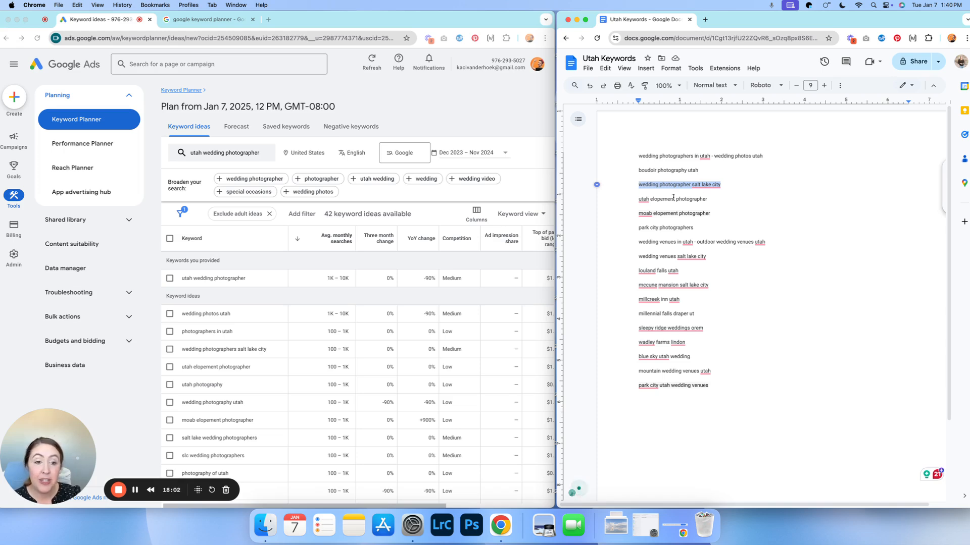
left_click(716, 198)
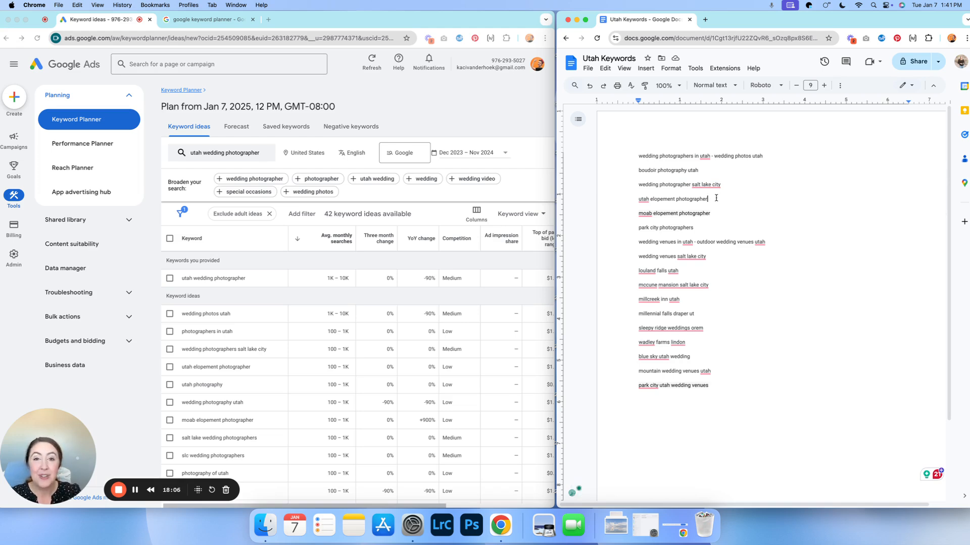
Review the venue keywords, highlighting "wedding venues in utah - outdoor wedding venues utah" and the individual venue lines starting at "louland falls utah".
double_click(725, 287)
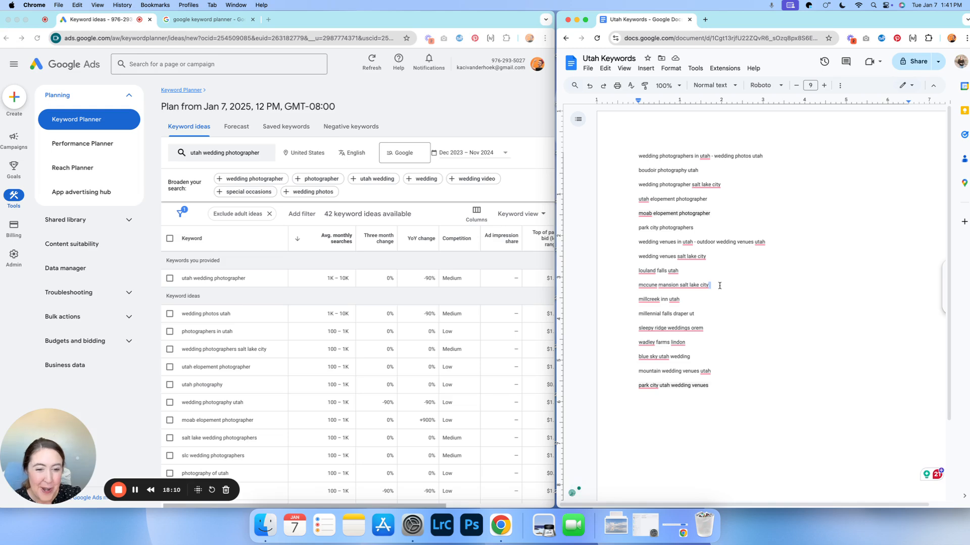
double_click(697, 314)
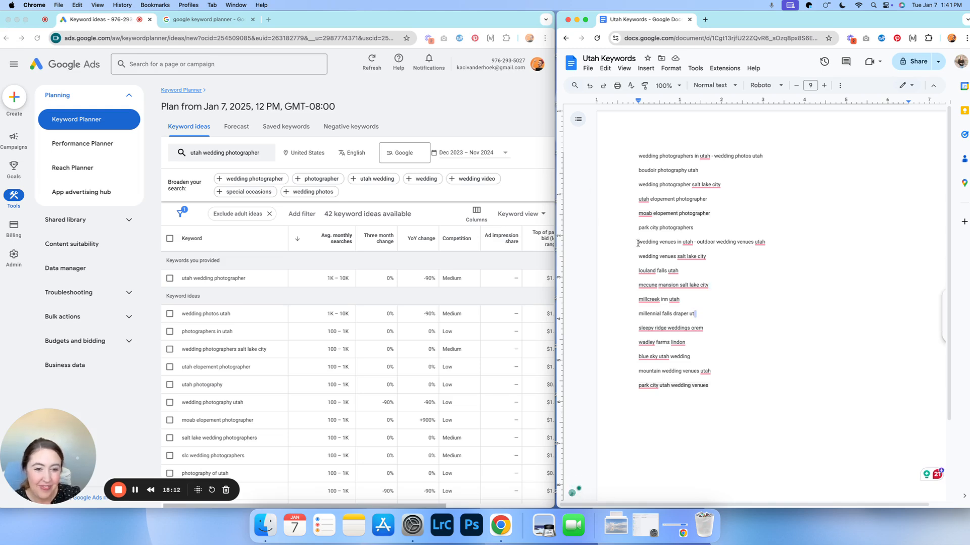
left_click_drag(638, 244, 767, 243)
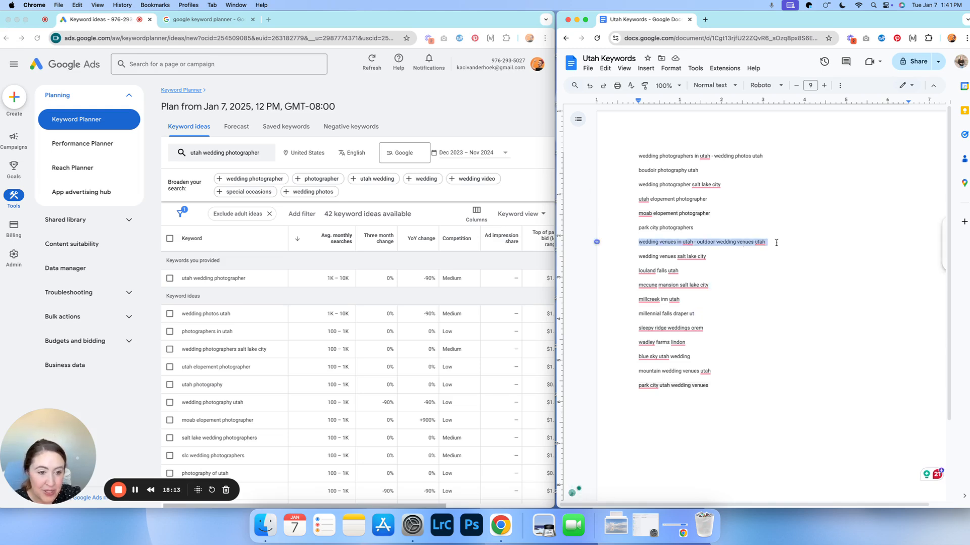
left_click(767, 271)
left_click_drag(637, 243, 768, 242)
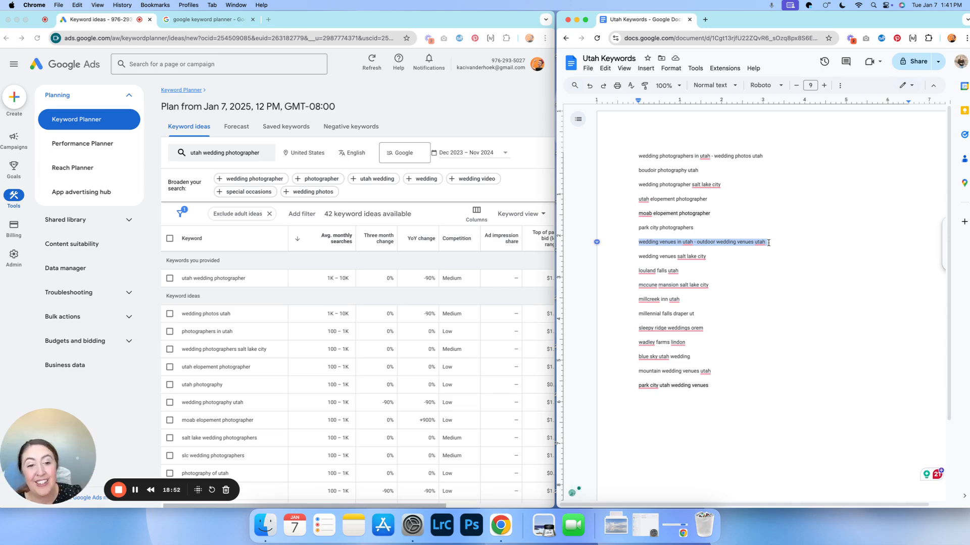
left_click(643, 252)
left_click(638, 242)
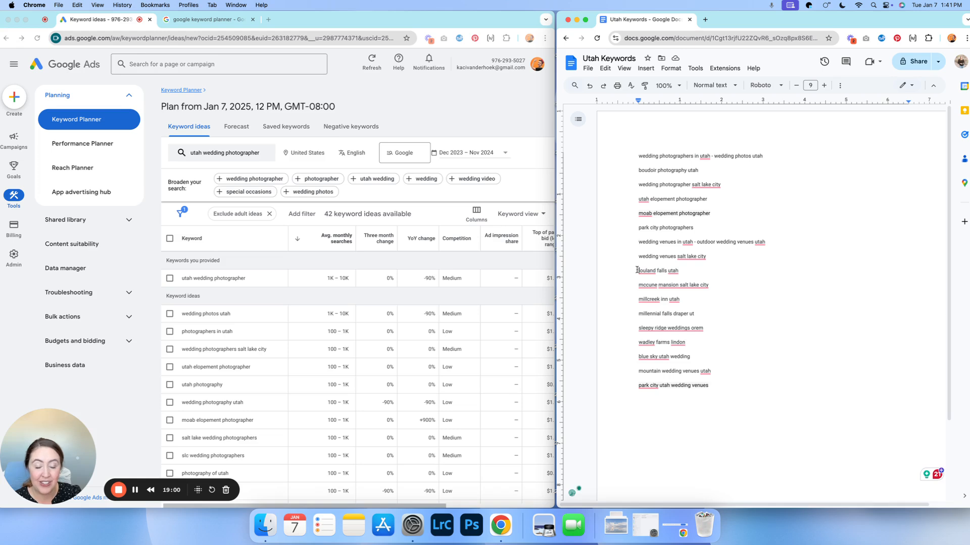
left_click_drag(638, 271, 707, 349)
left_click(744, 369)
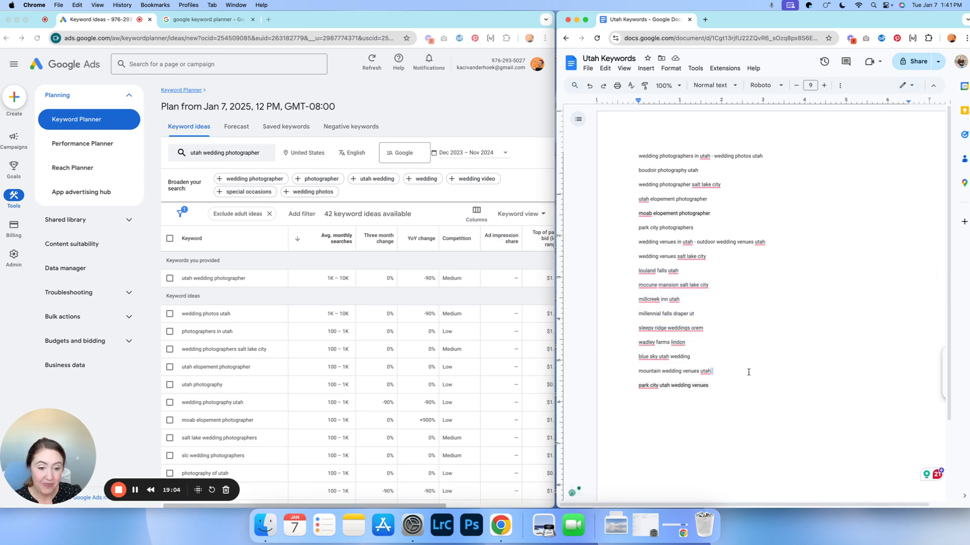